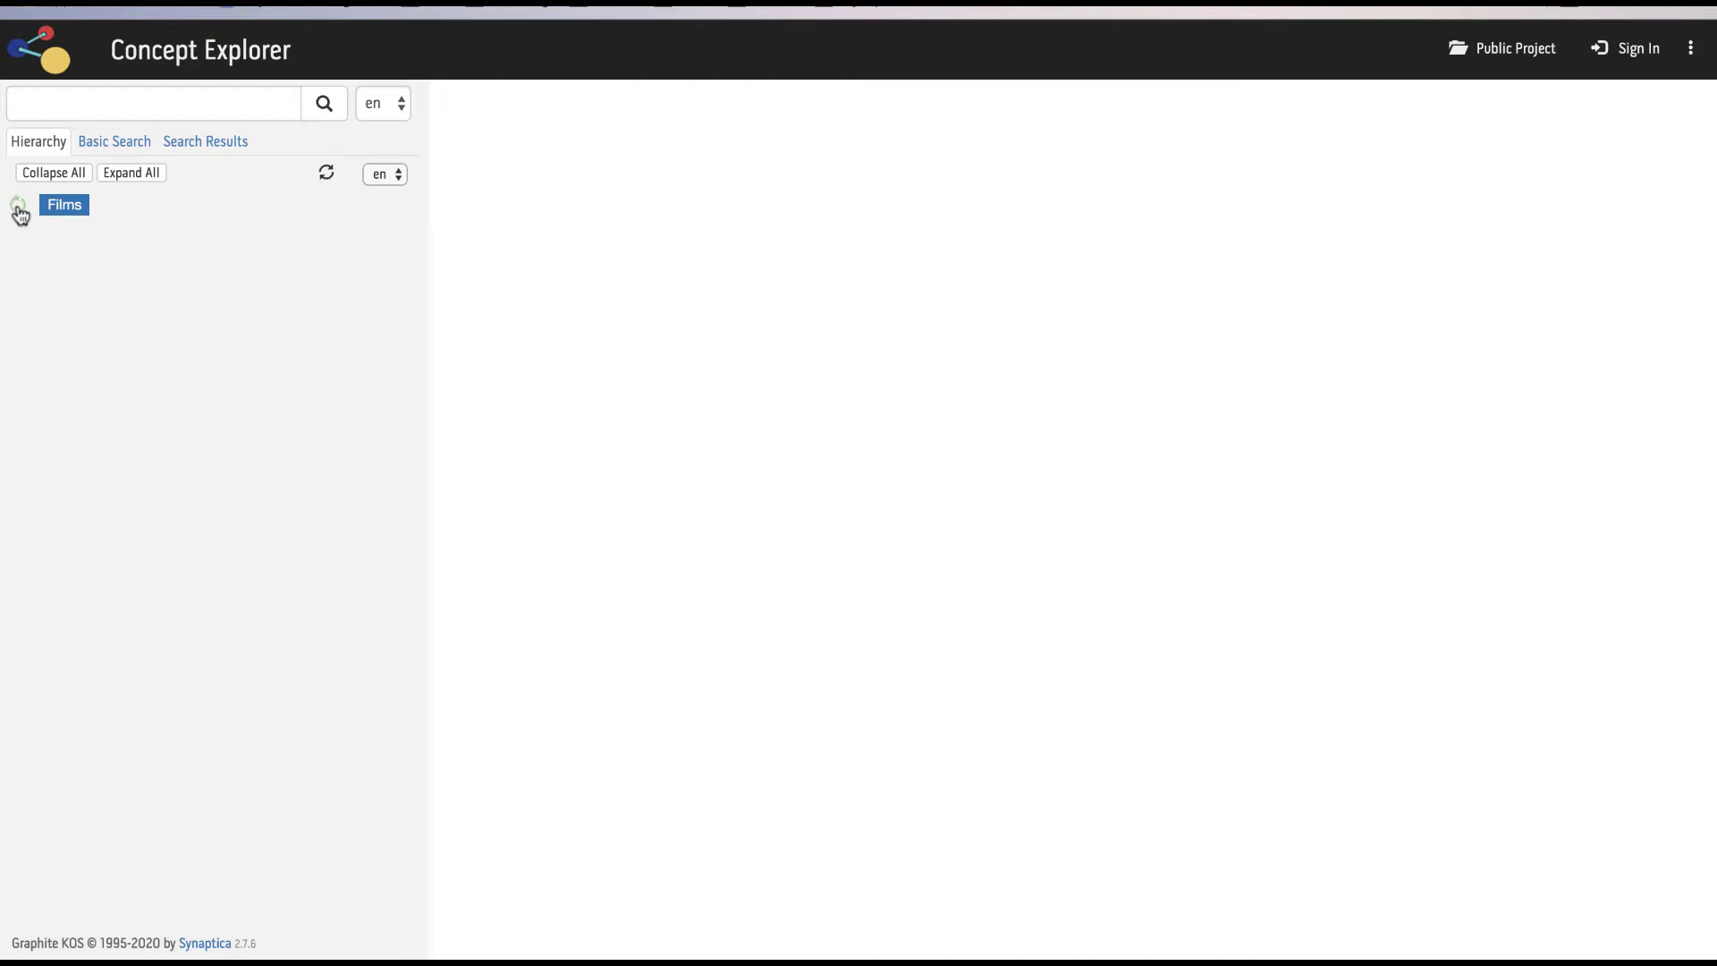
View the A View to a Kill film concept under Films, then go to the Sign in page.
{"action": "left_click", "coordinate": [117, 236]}
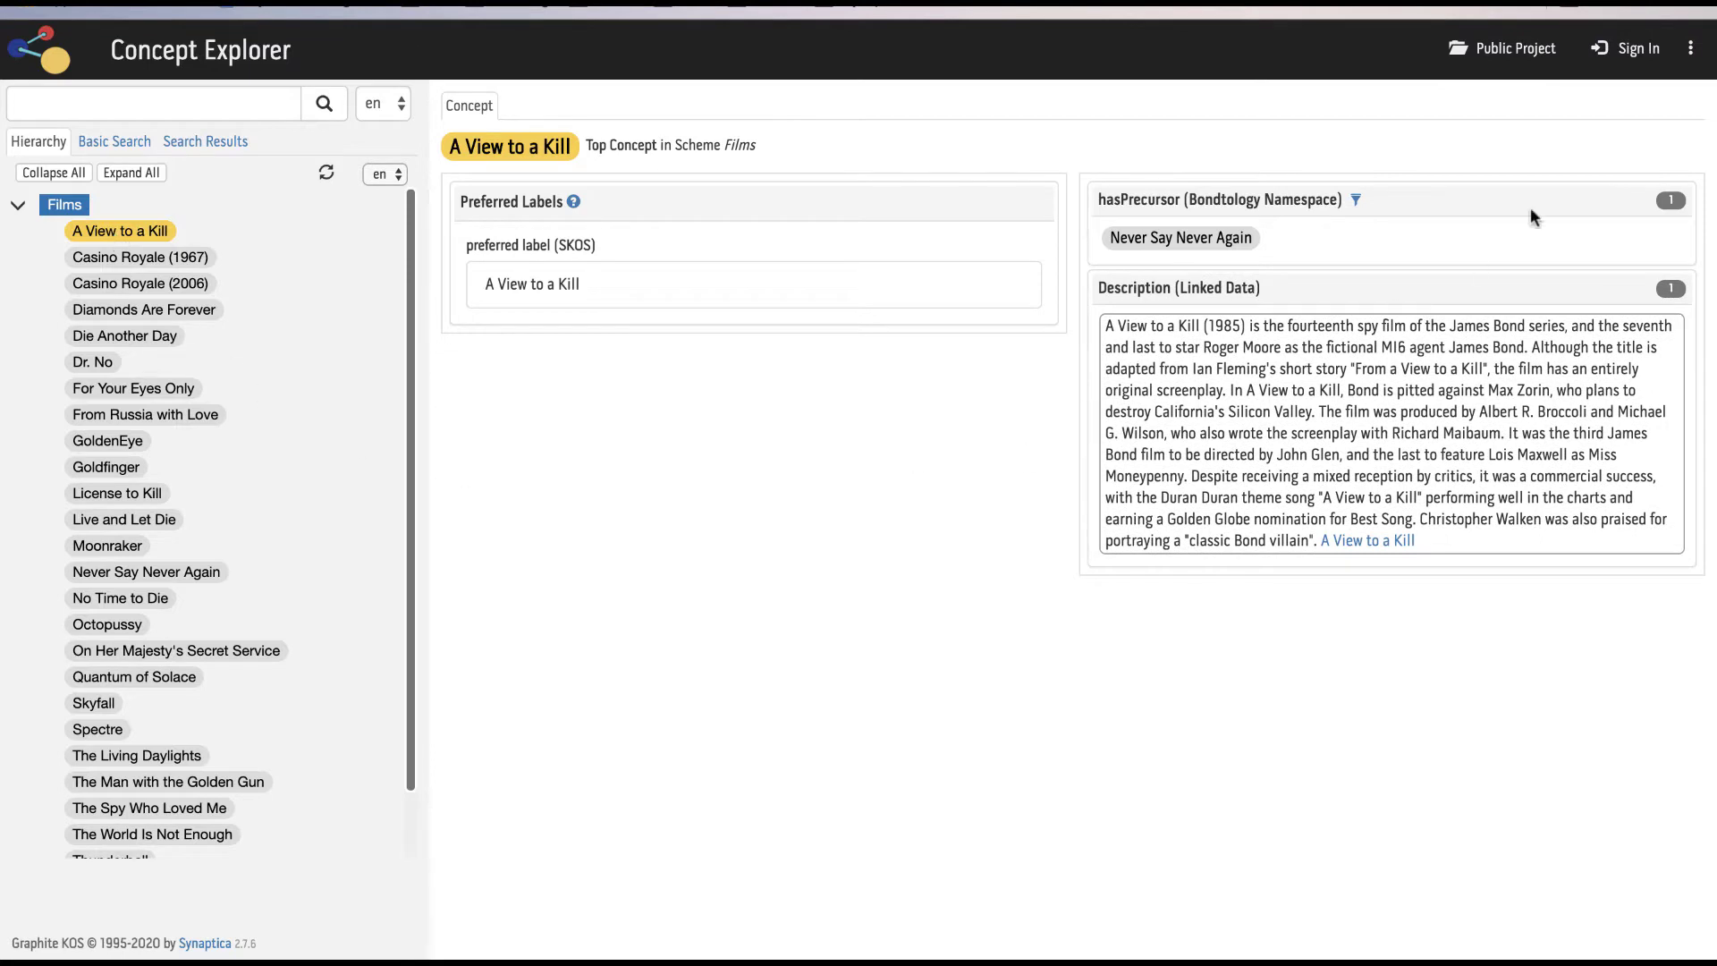
{"action": "left_click", "coordinate": [1639, 50]}
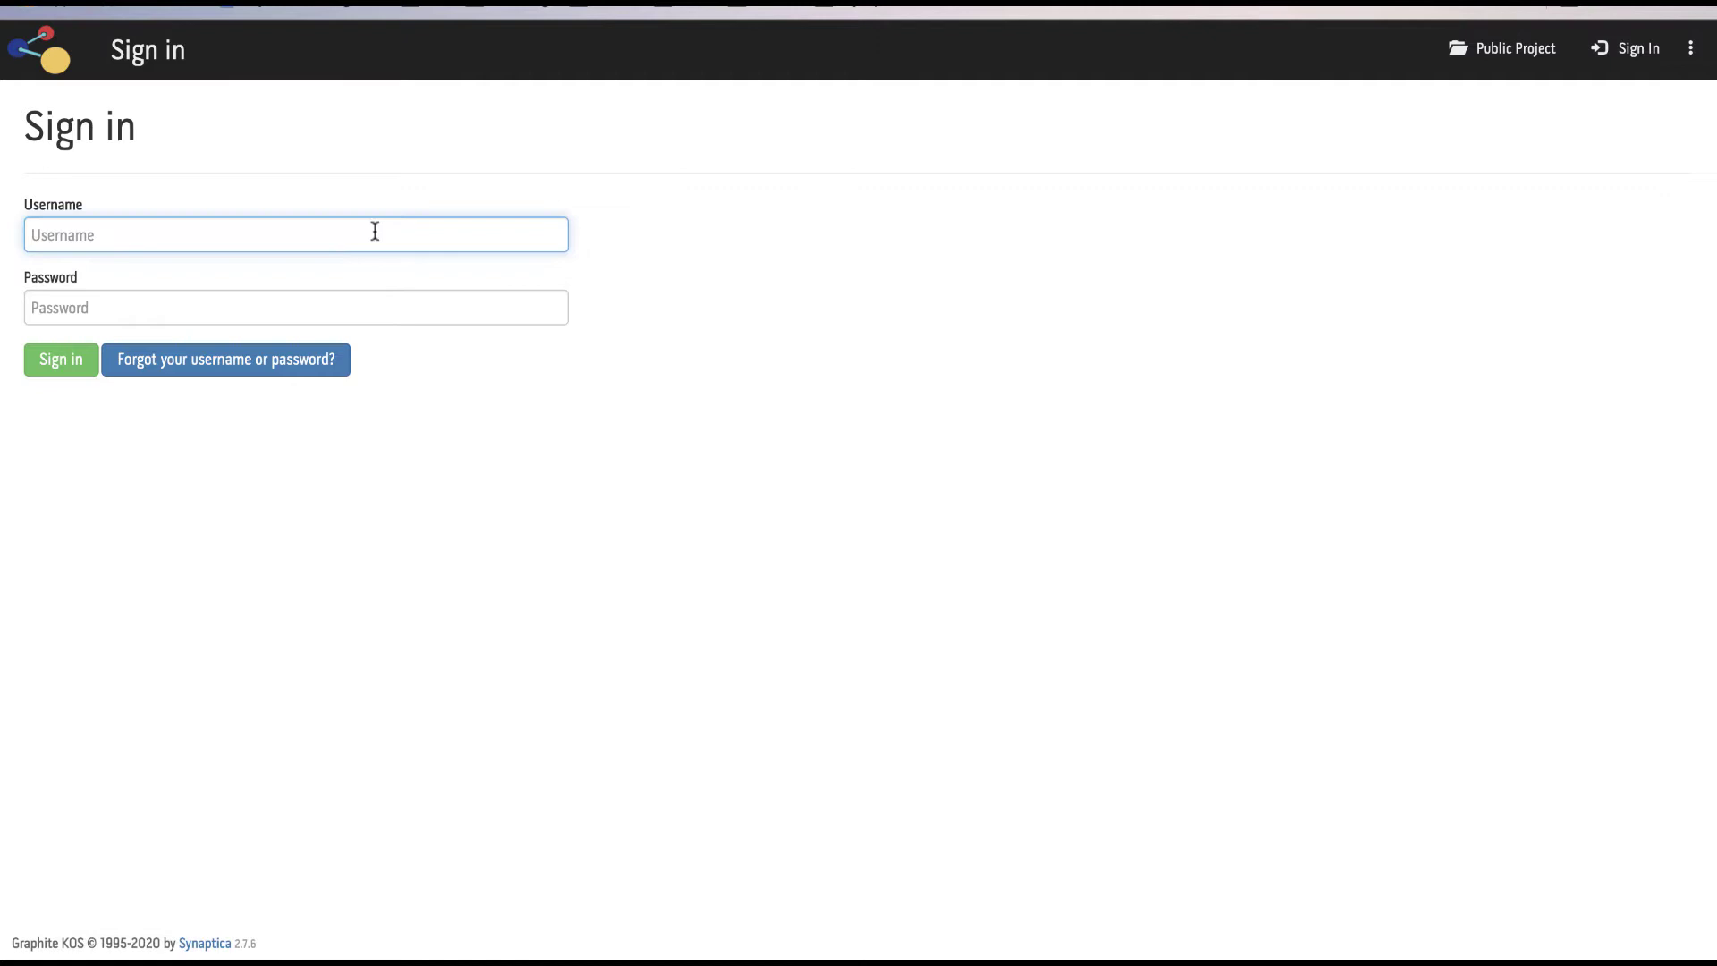
Sign in with the project administrator's username and password.
{"action": "type", "text": "AhrenL_demo"}
{"action": "key", "text": "Tab"}
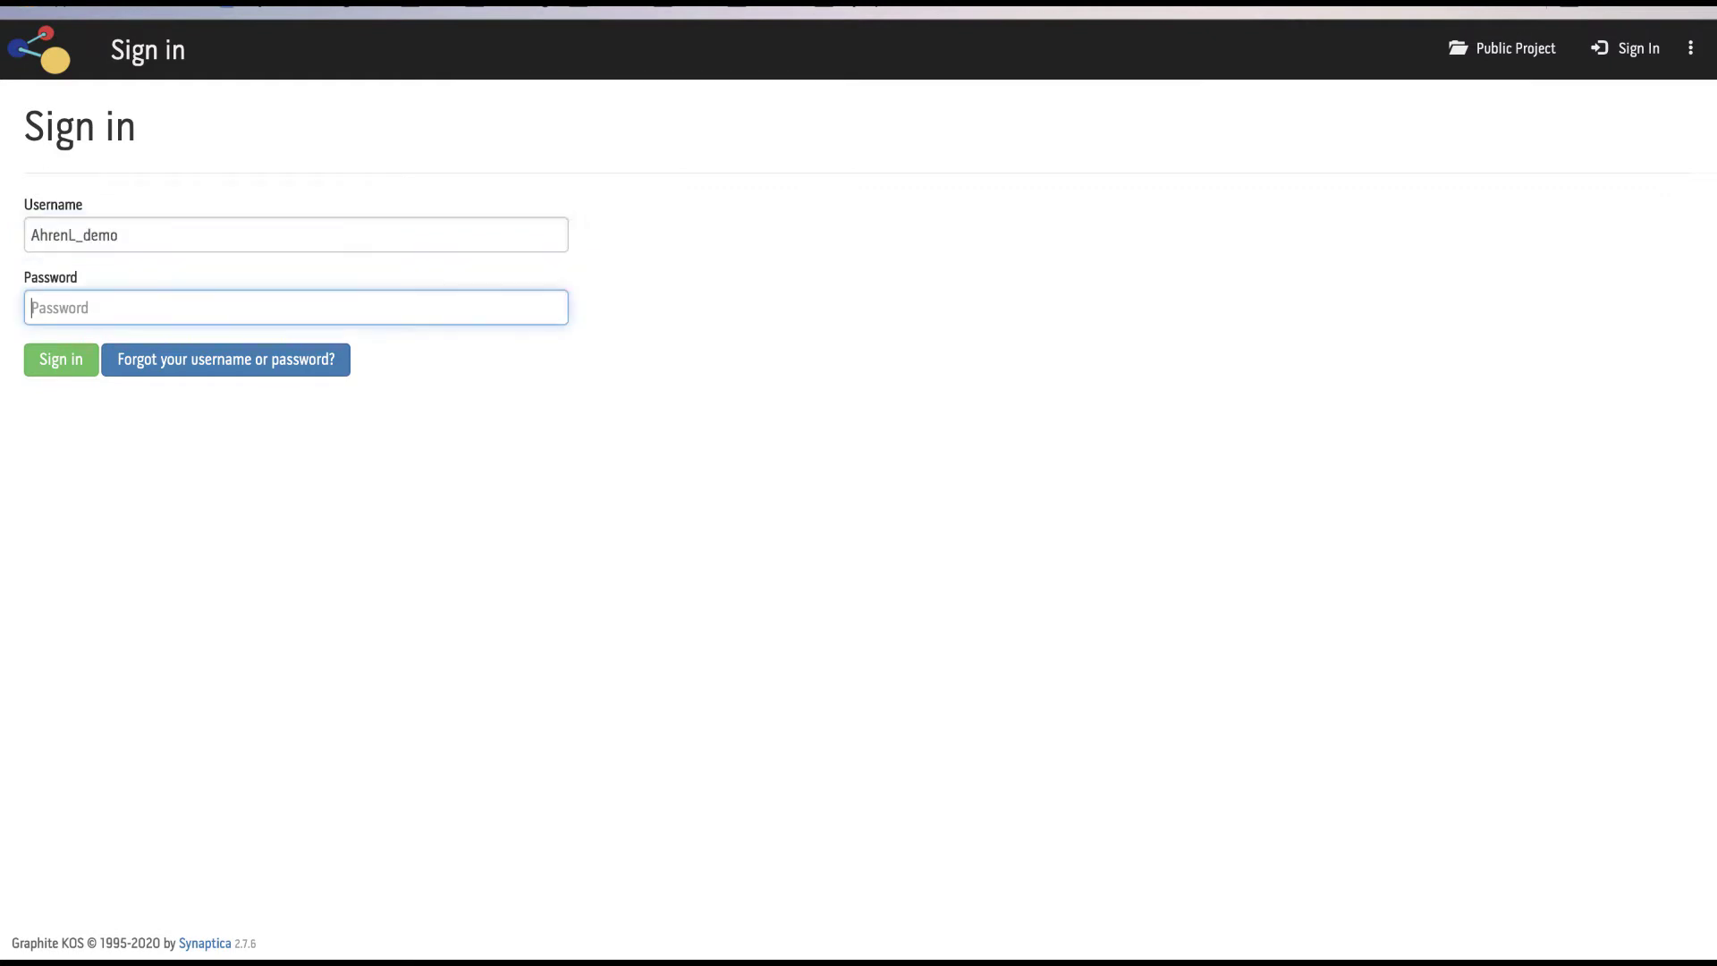
{"action": "type", "text": "•••"}
{"action": "key", "text": "Return"}
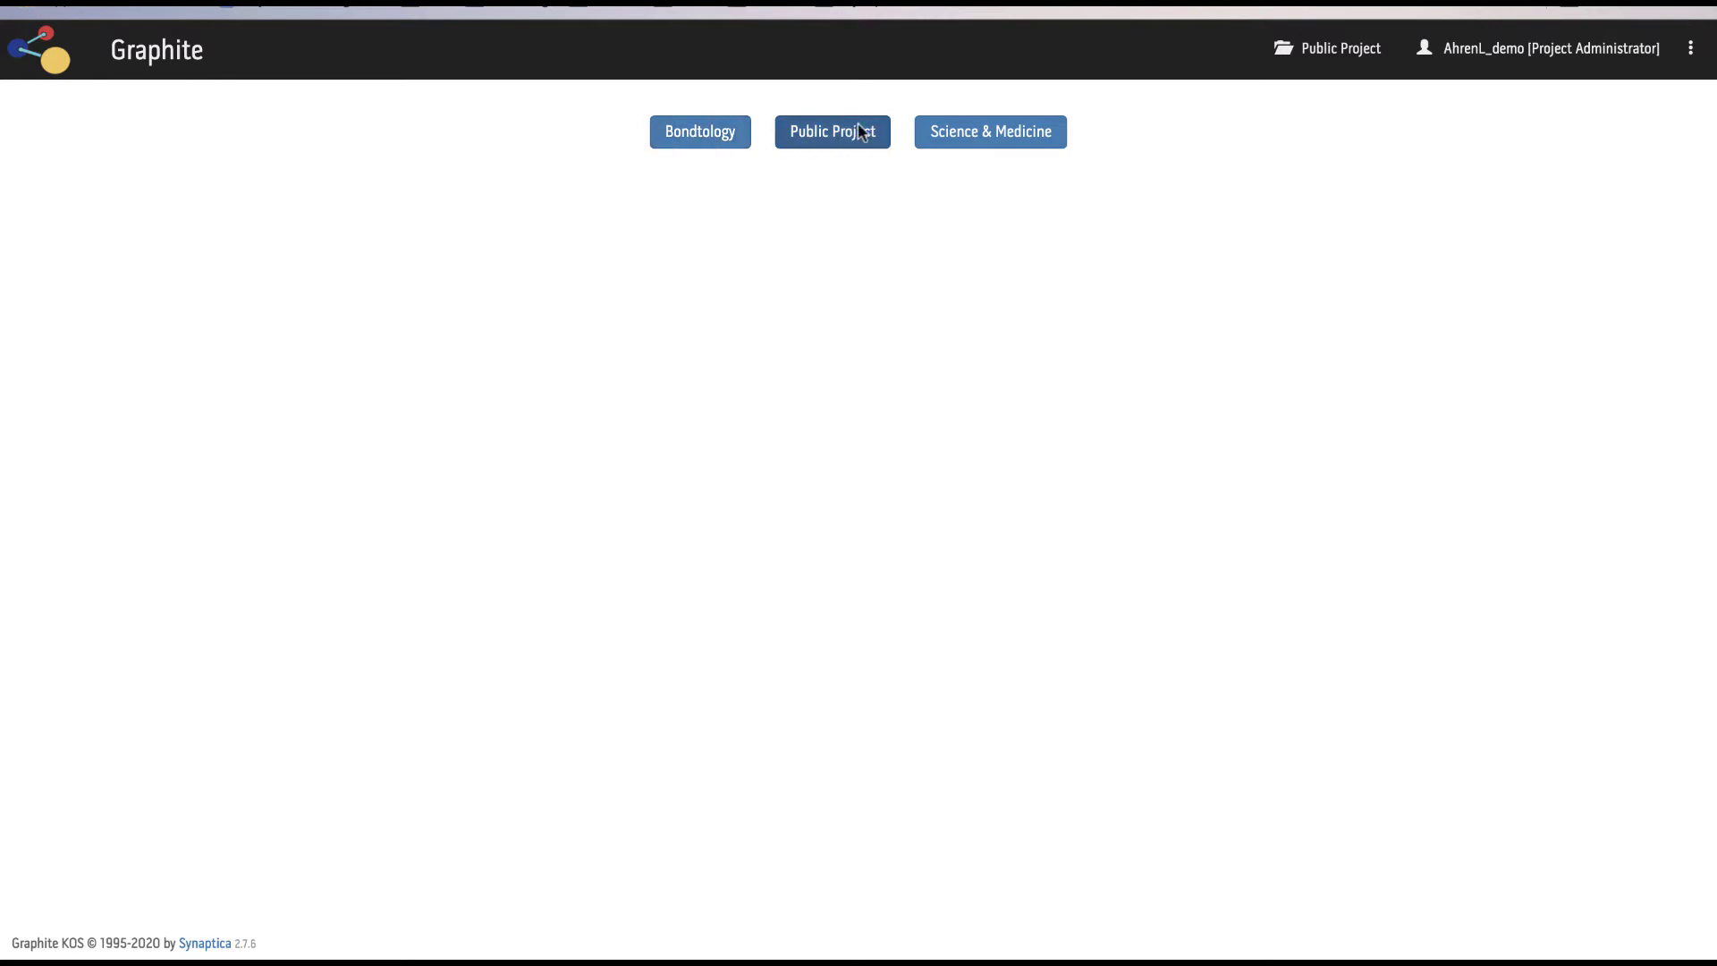
Open Bondtology's Characters scheme overview and inspect the concept status filter without applying it.
{"action": "left_click", "coordinate": [693, 151]}
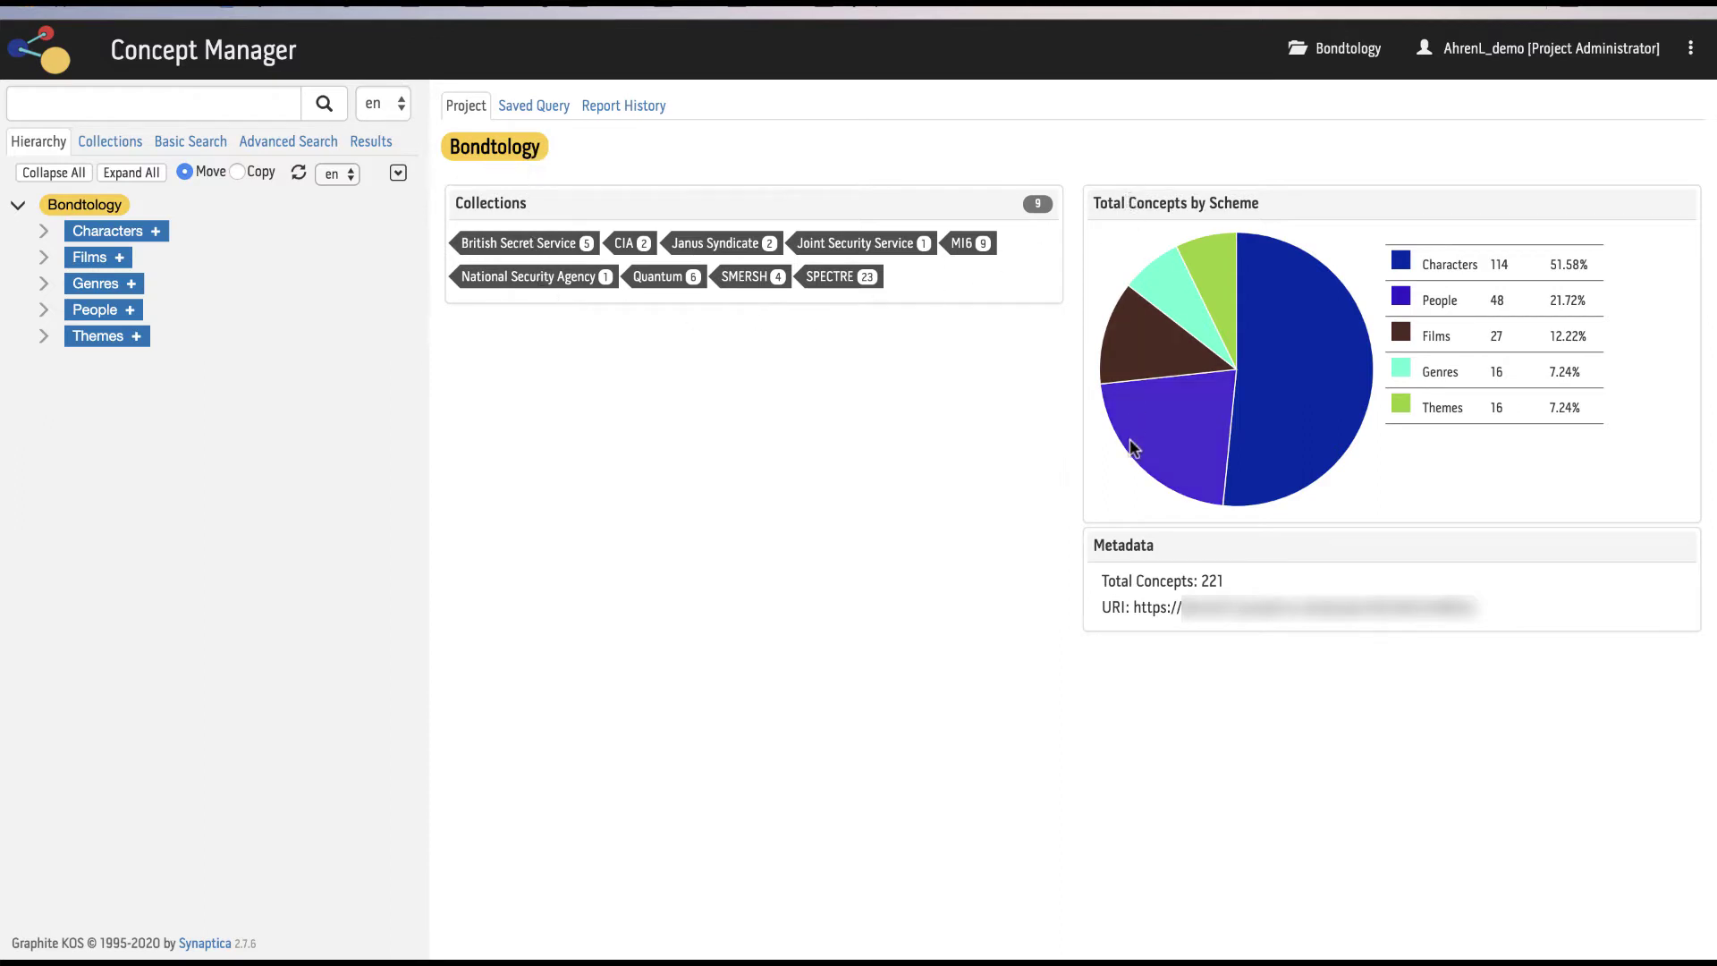
{"action": "left_click", "coordinate": [112, 232]}
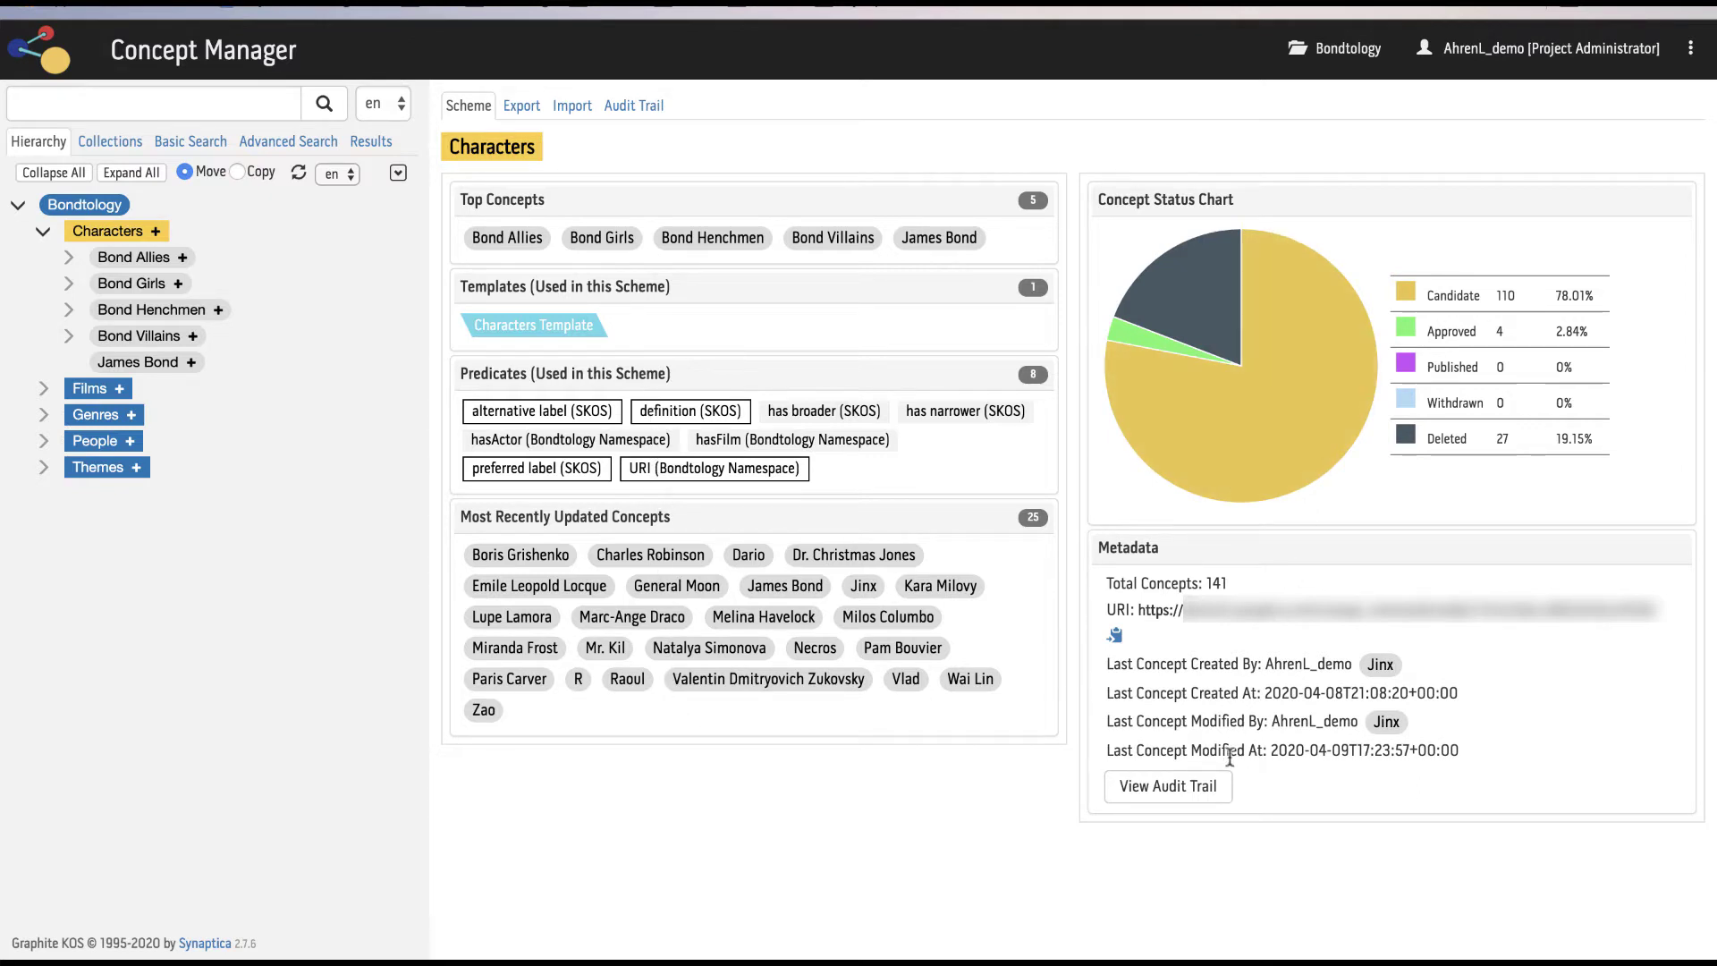
{"action": "left_click", "coordinate": [399, 176]}
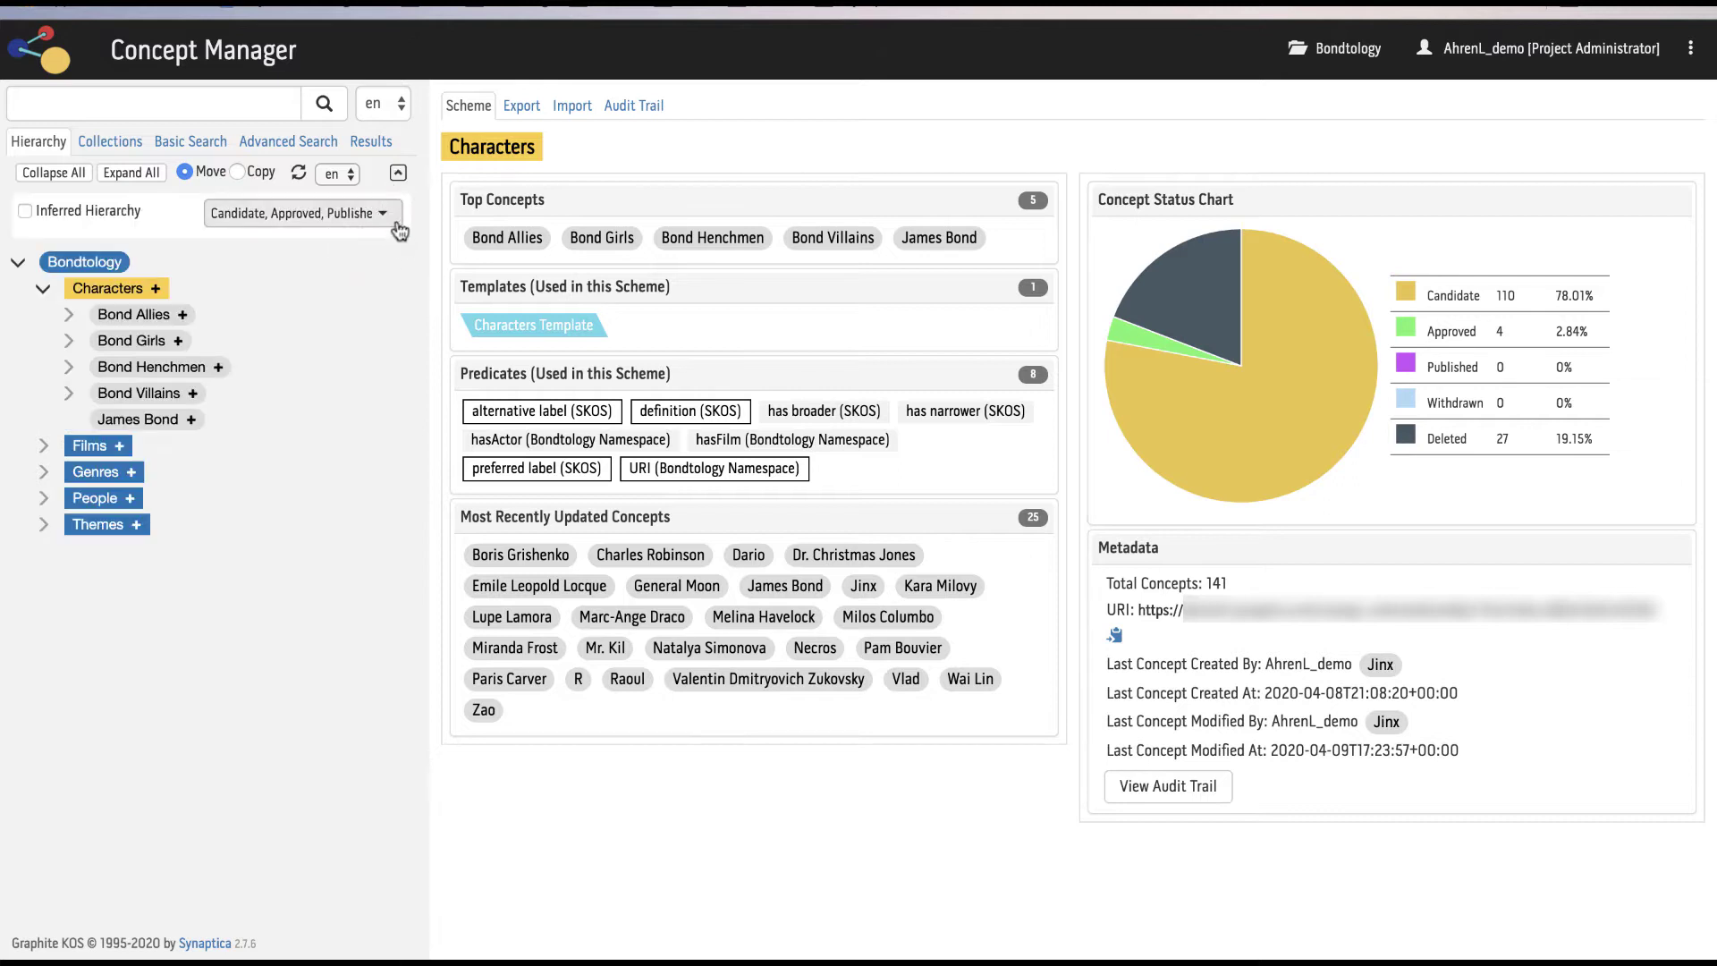
{"action": "left_click", "coordinate": [395, 220]}
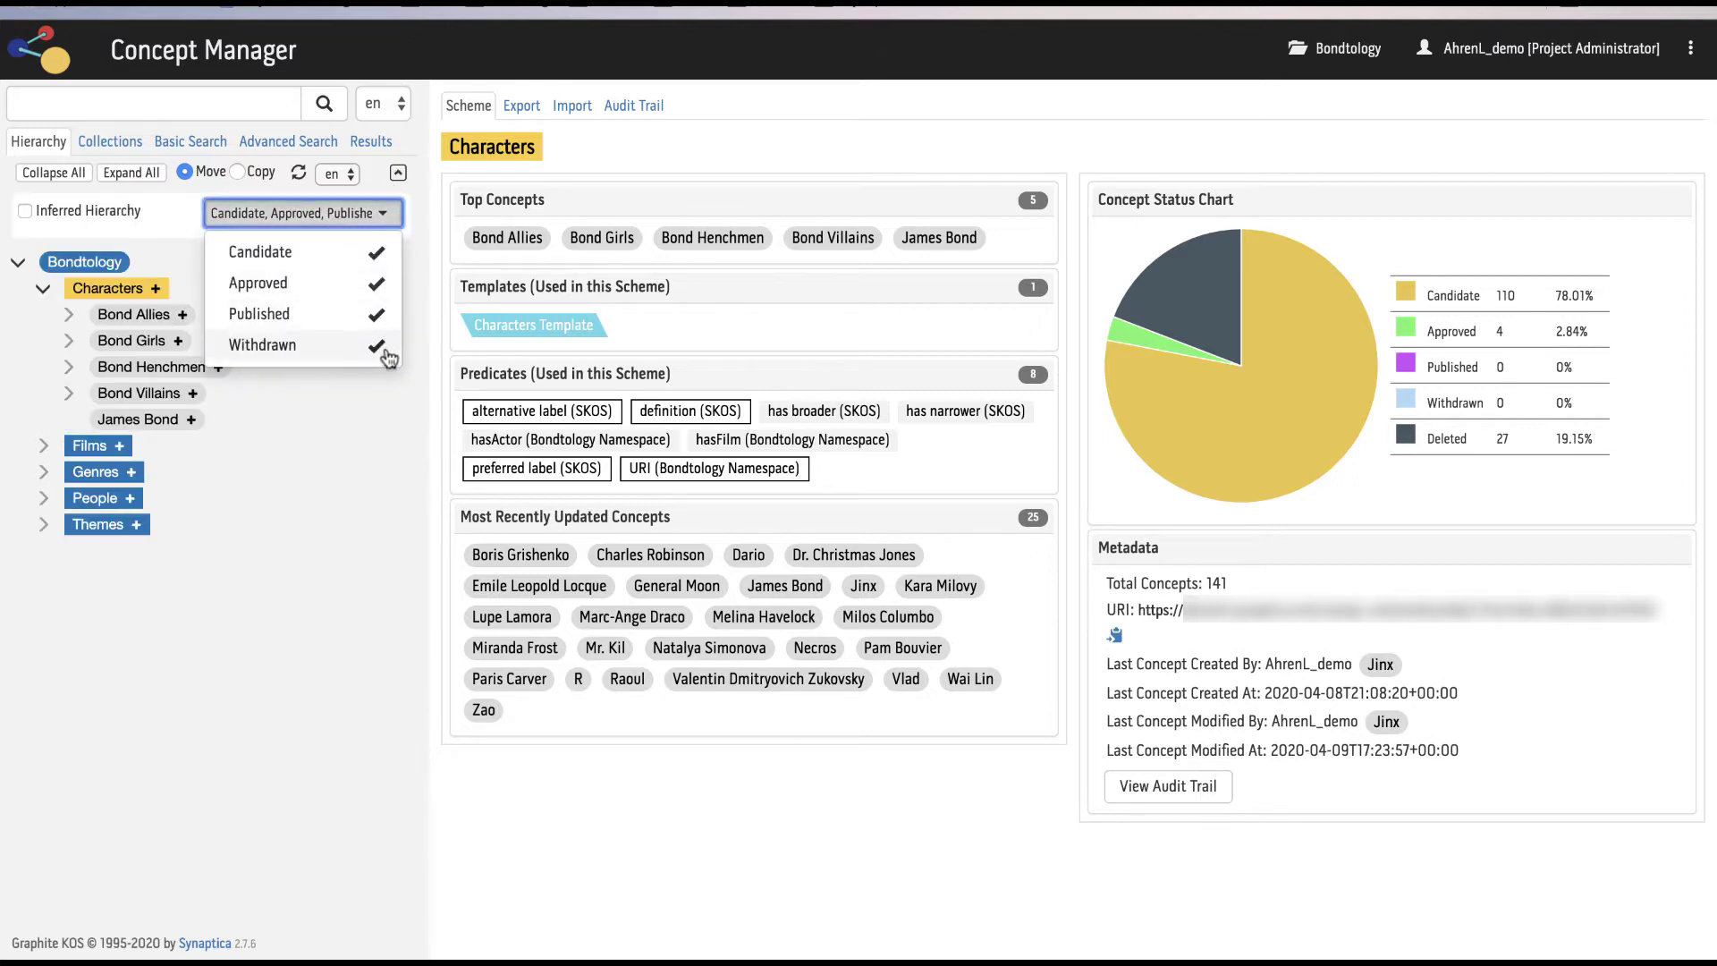
{"action": "left_click", "coordinate": [385, 220]}
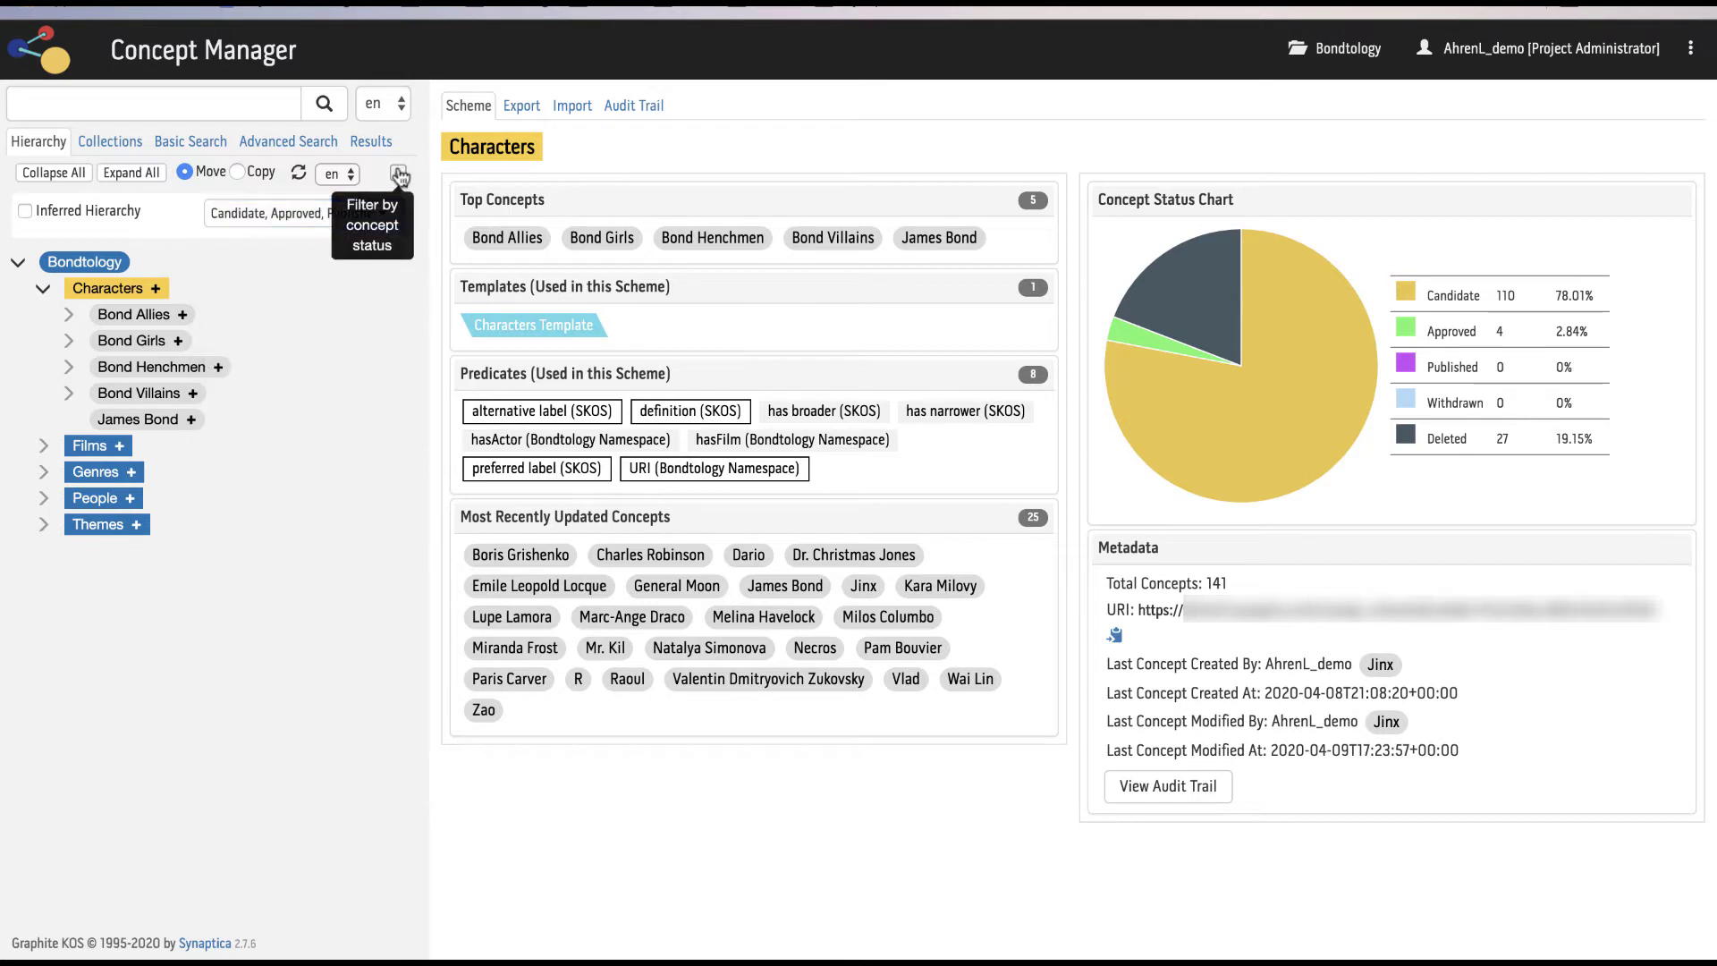
{"action": "left_click", "coordinate": [398, 172]}
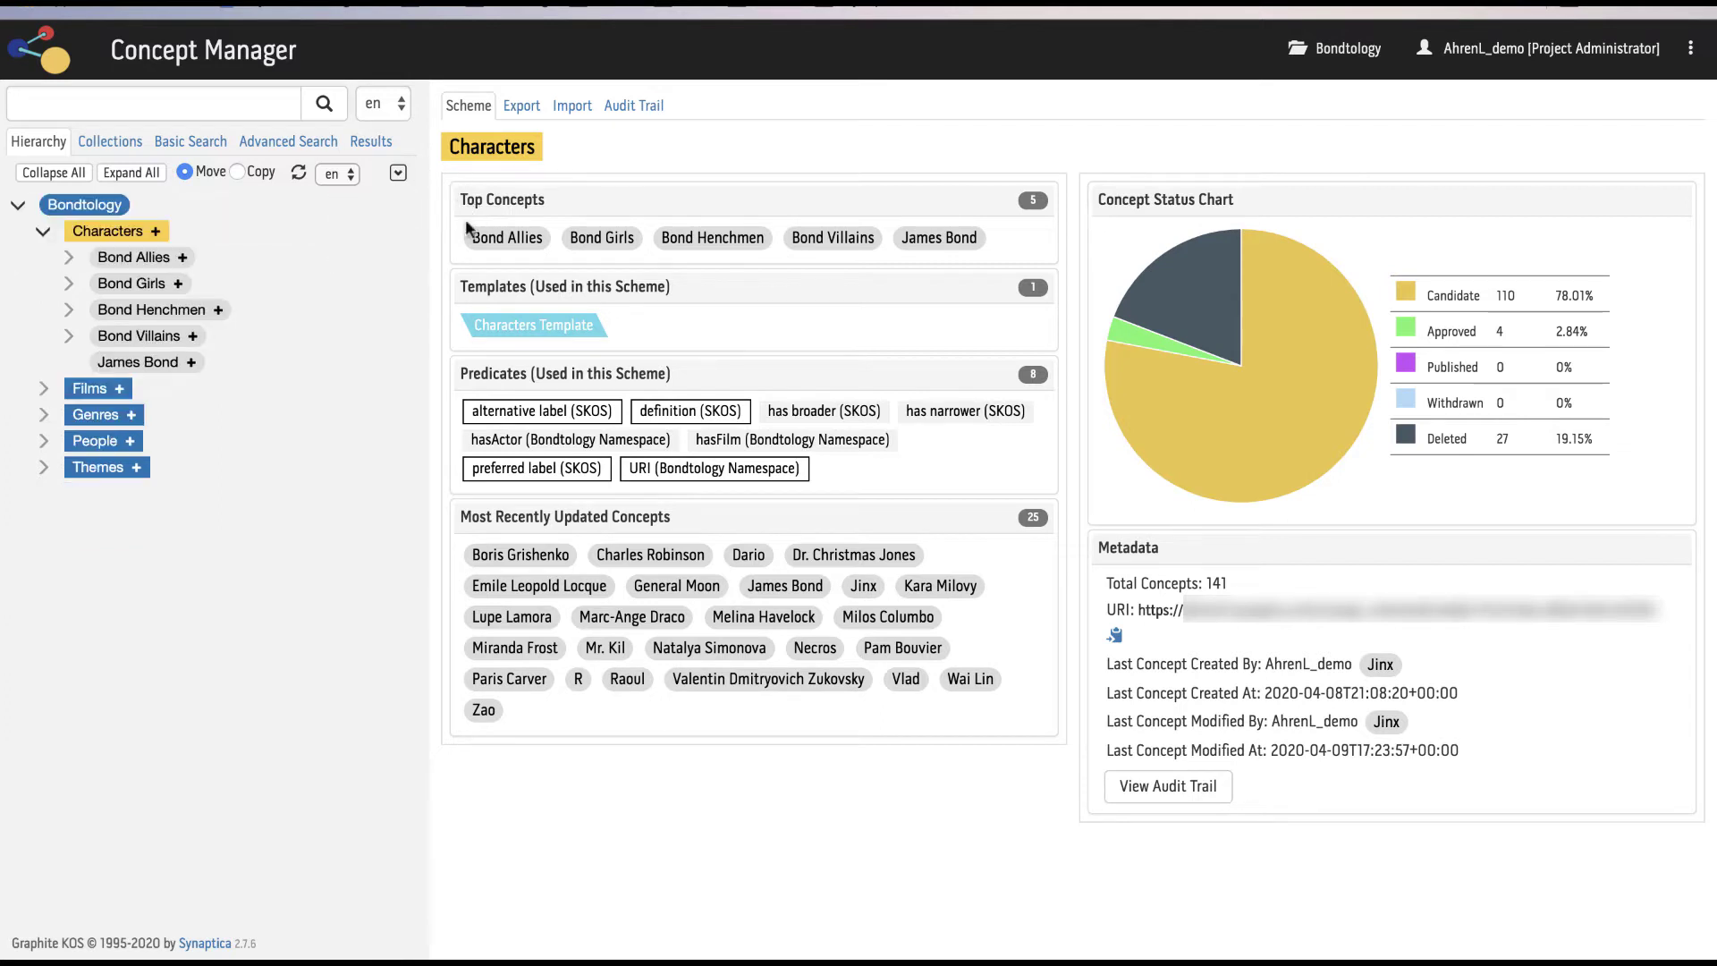
{"action": "left_click", "coordinate": [139, 363]}
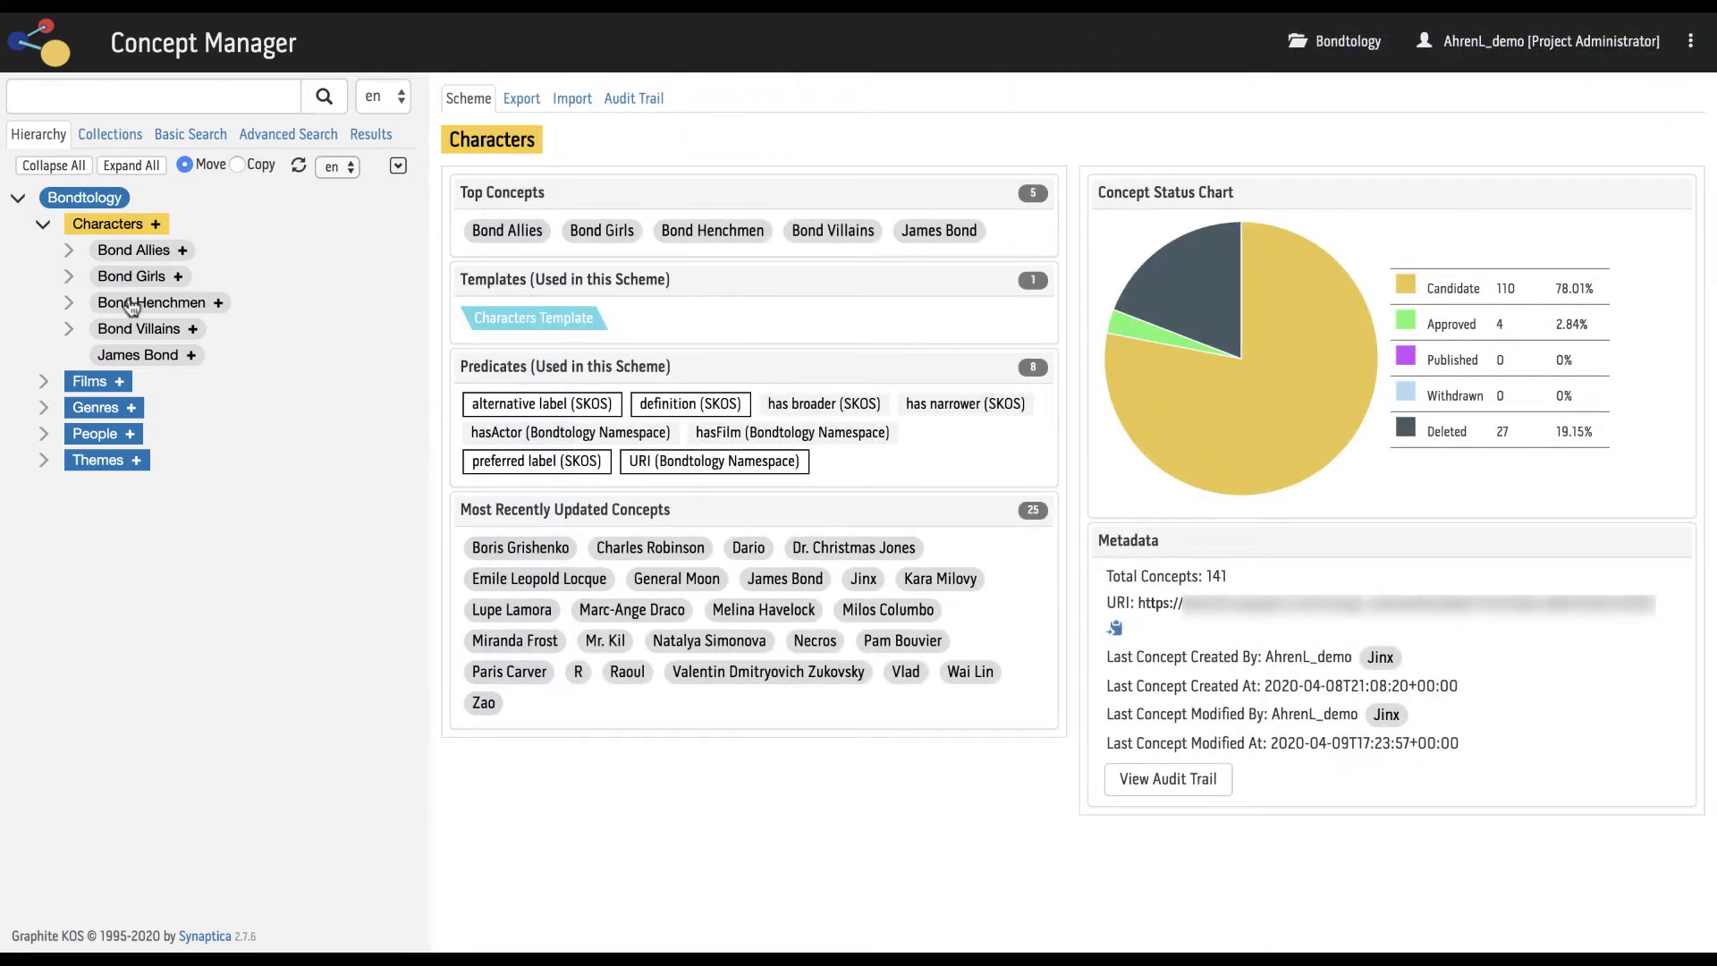
Open James Bond and scroll through its actors, films, photos and labels.
{"action": "left_click", "coordinate": [141, 356]}
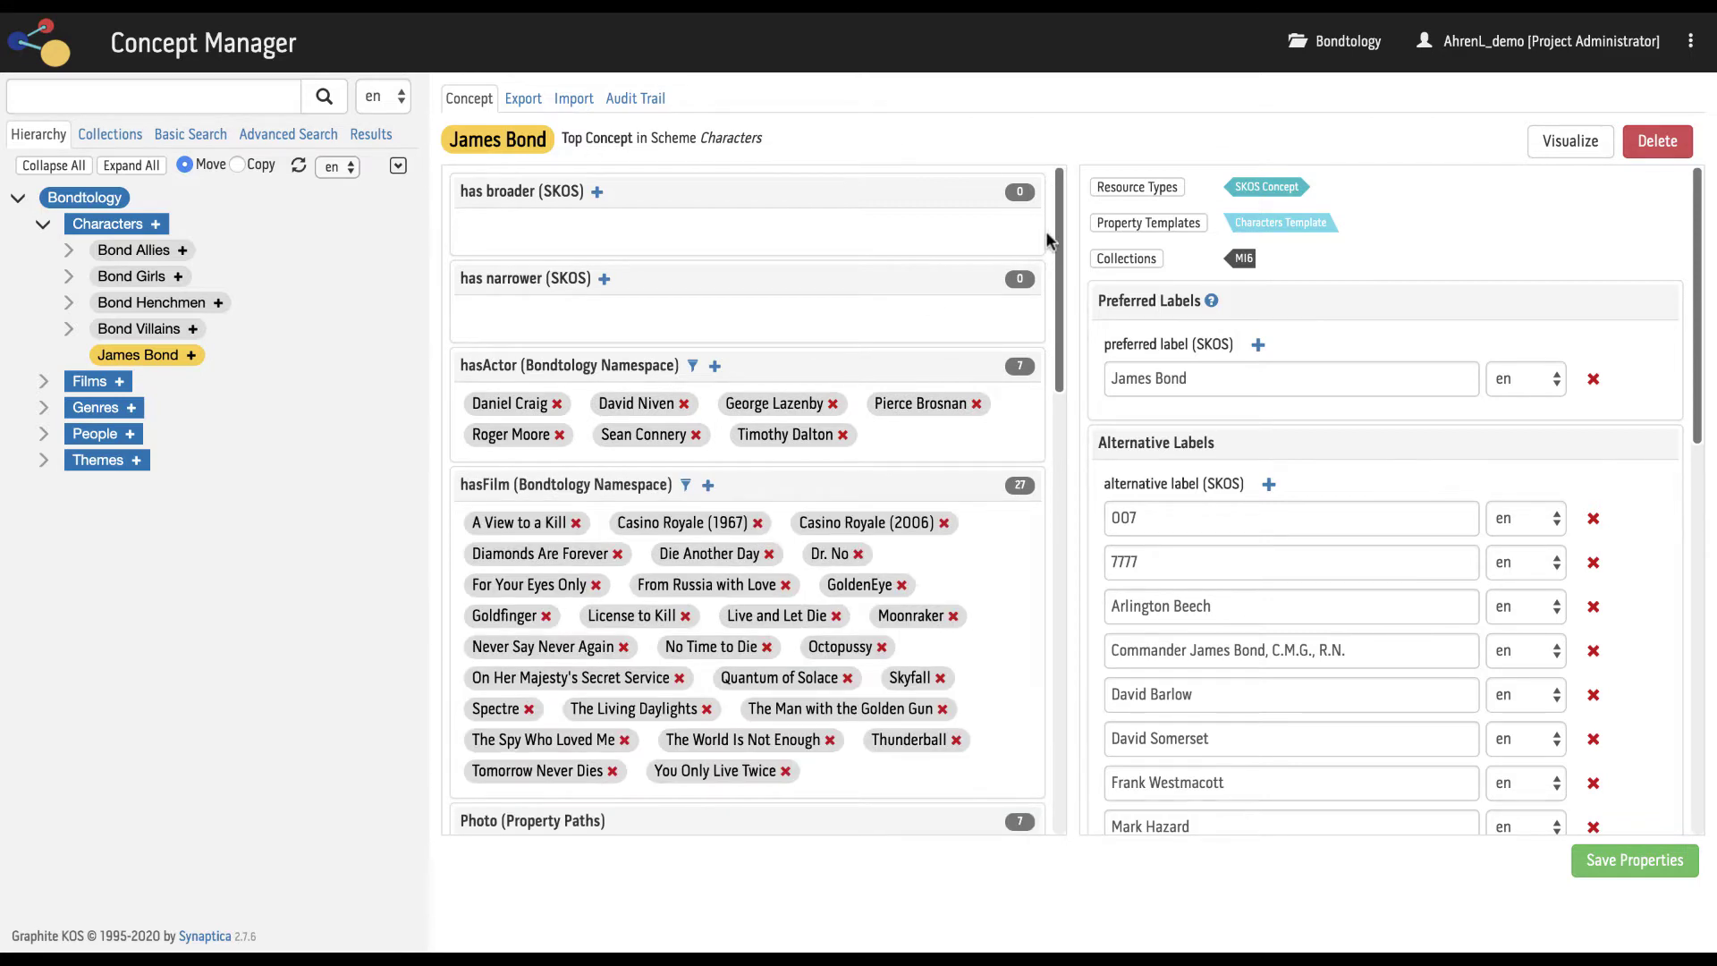
{"action": "scroll", "coordinate": [1045, 231], "scroll_direction": "down", "scroll_amount": 2}
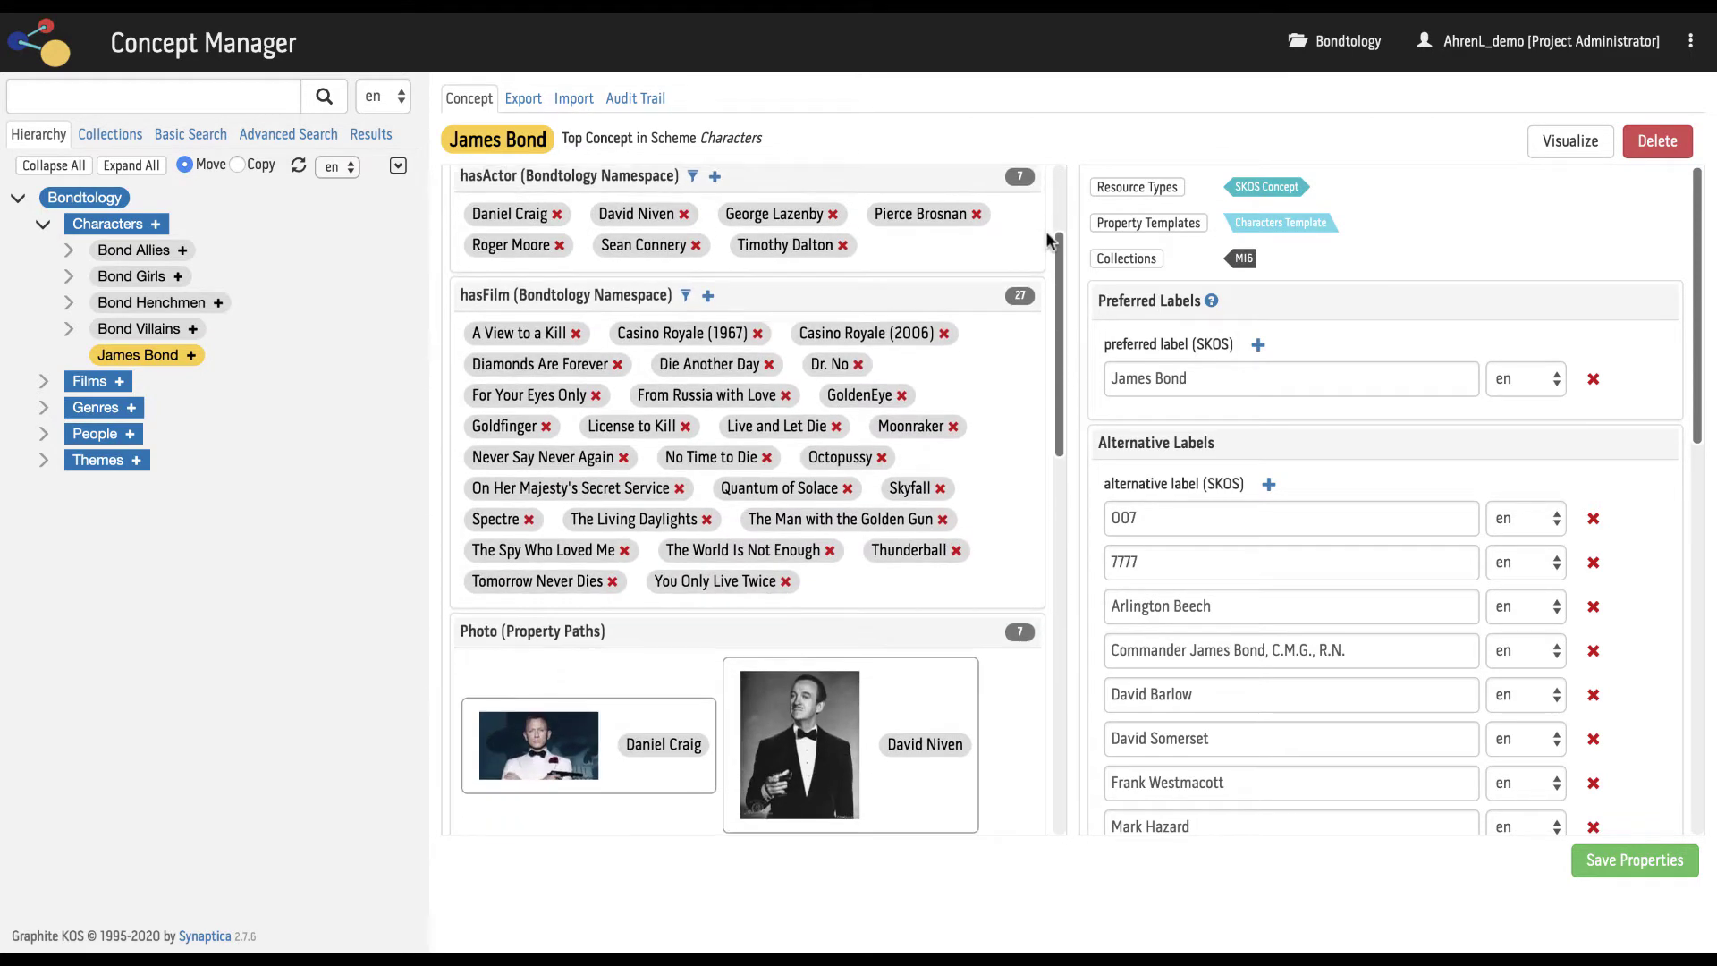
{"action": "scroll", "coordinate": [1045, 230], "scroll_direction": "down", "scroll_amount": 3}
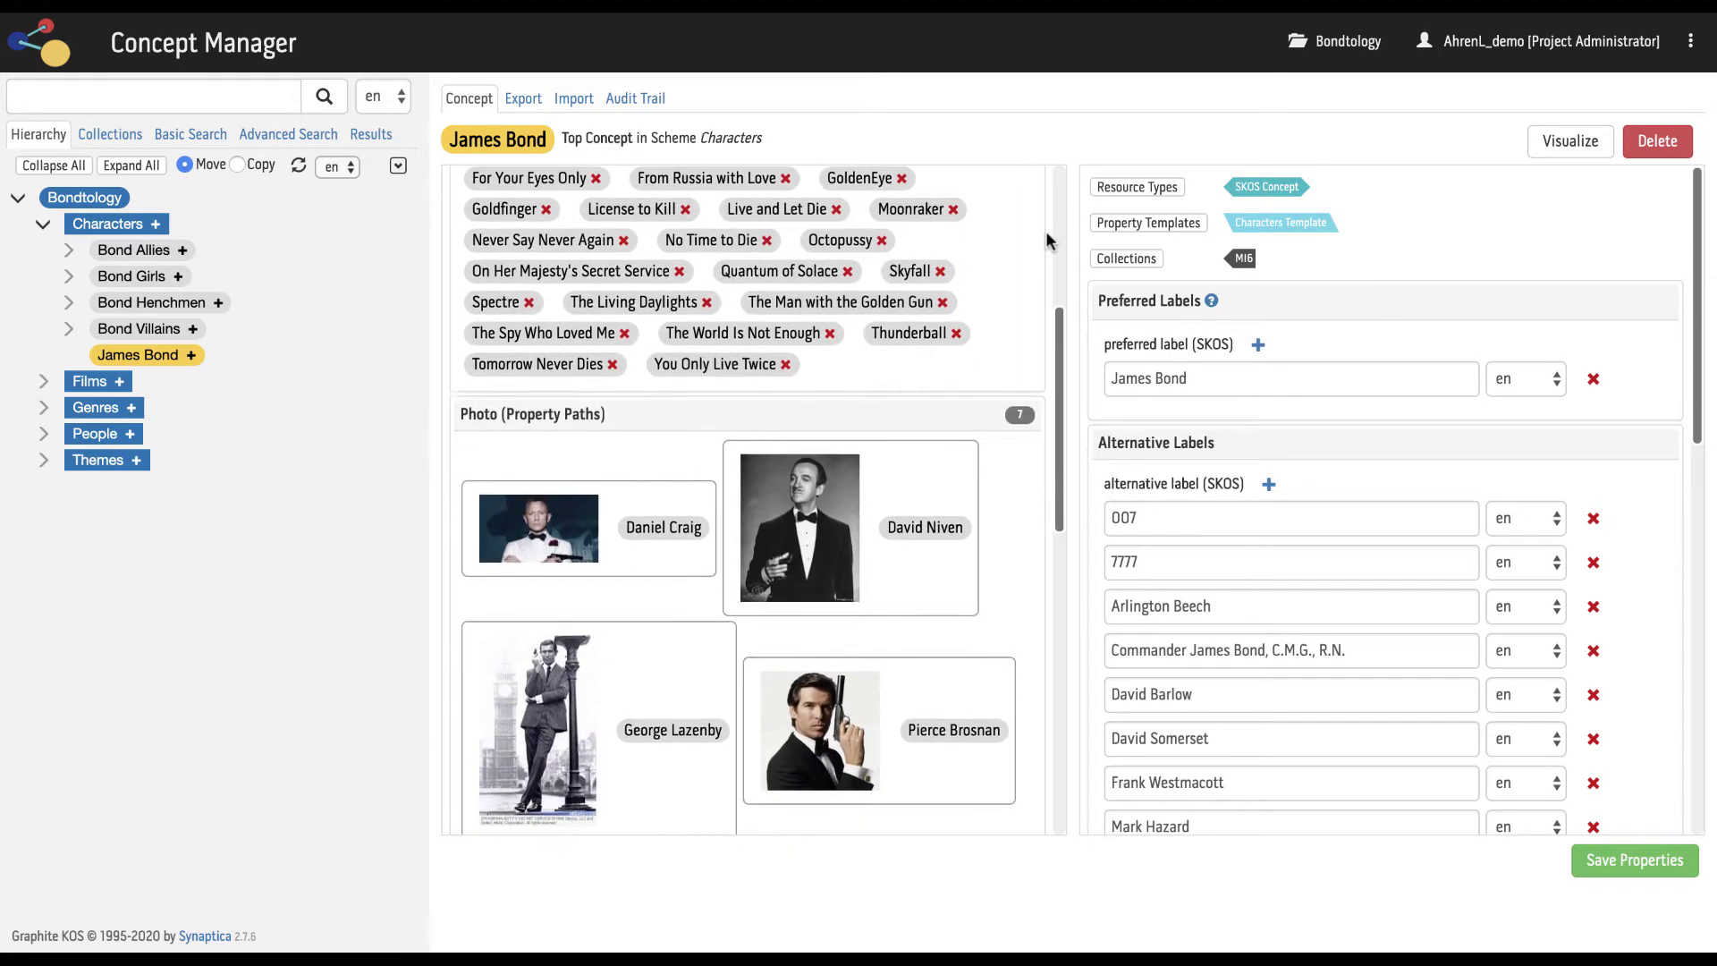
{"action": "scroll", "coordinate": [1045, 231], "scroll_direction": "down", "scroll_amount": 3}
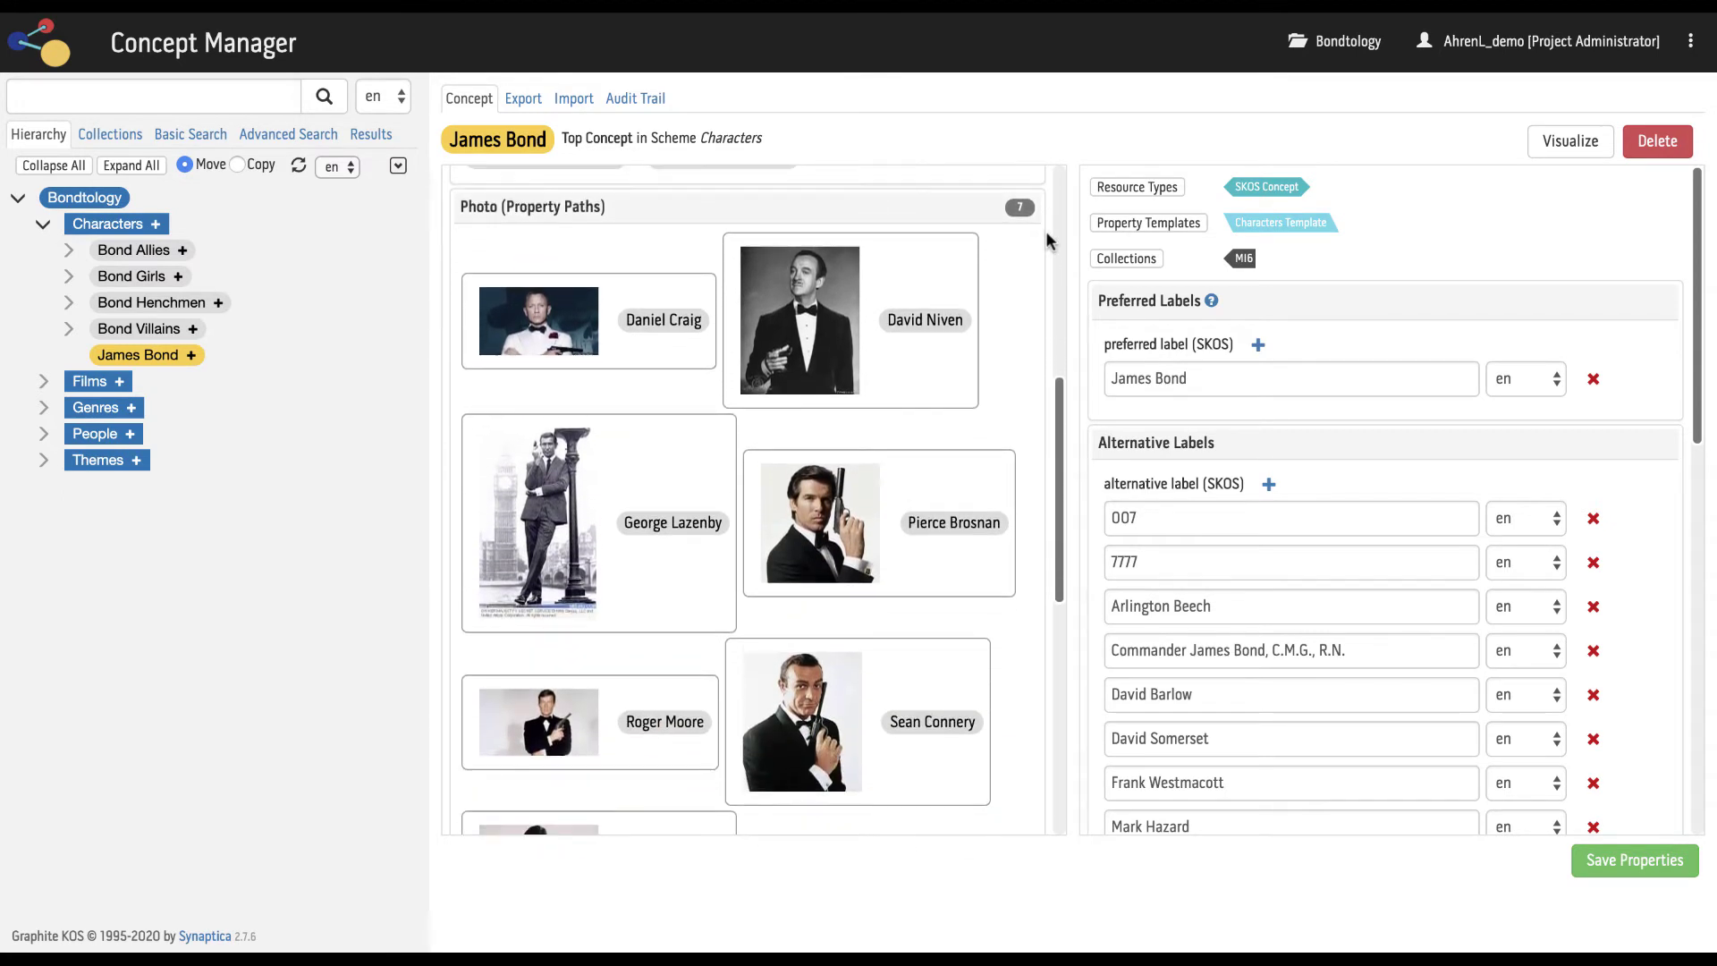
{"action": "scroll", "coordinate": [1047, 240], "scroll_direction": "down", "scroll_amount": 4}
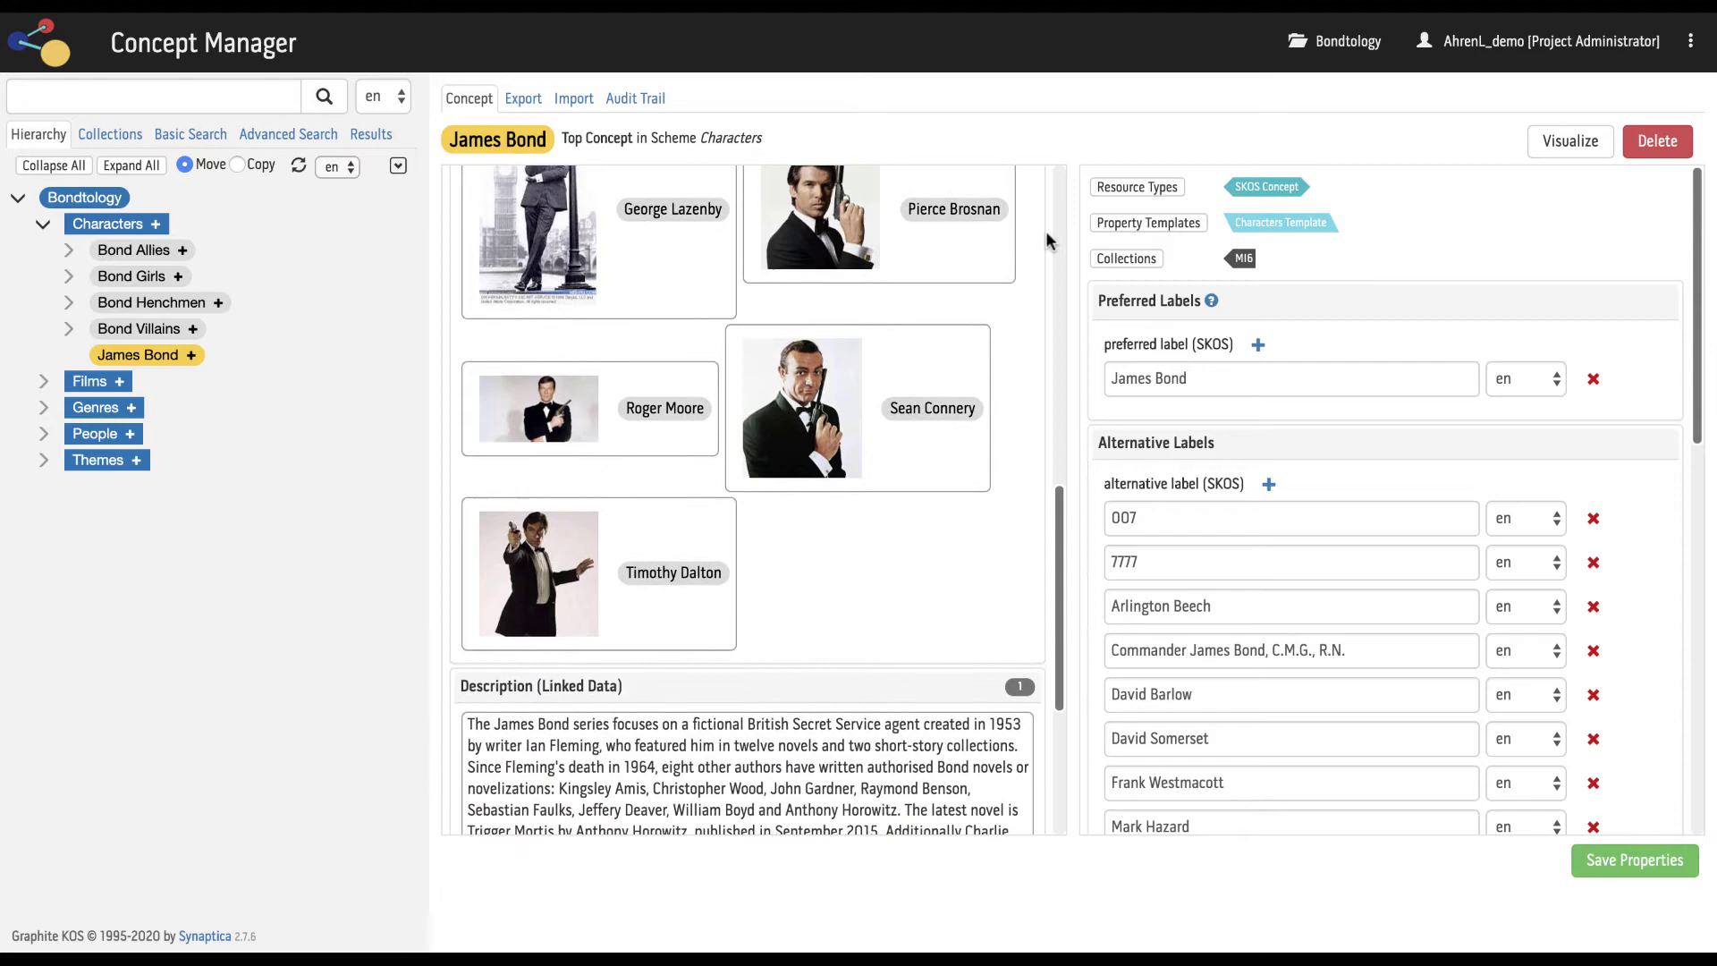
{"action": "scroll", "coordinate": [1047, 234], "scroll_direction": "down", "scroll_amount": 3}
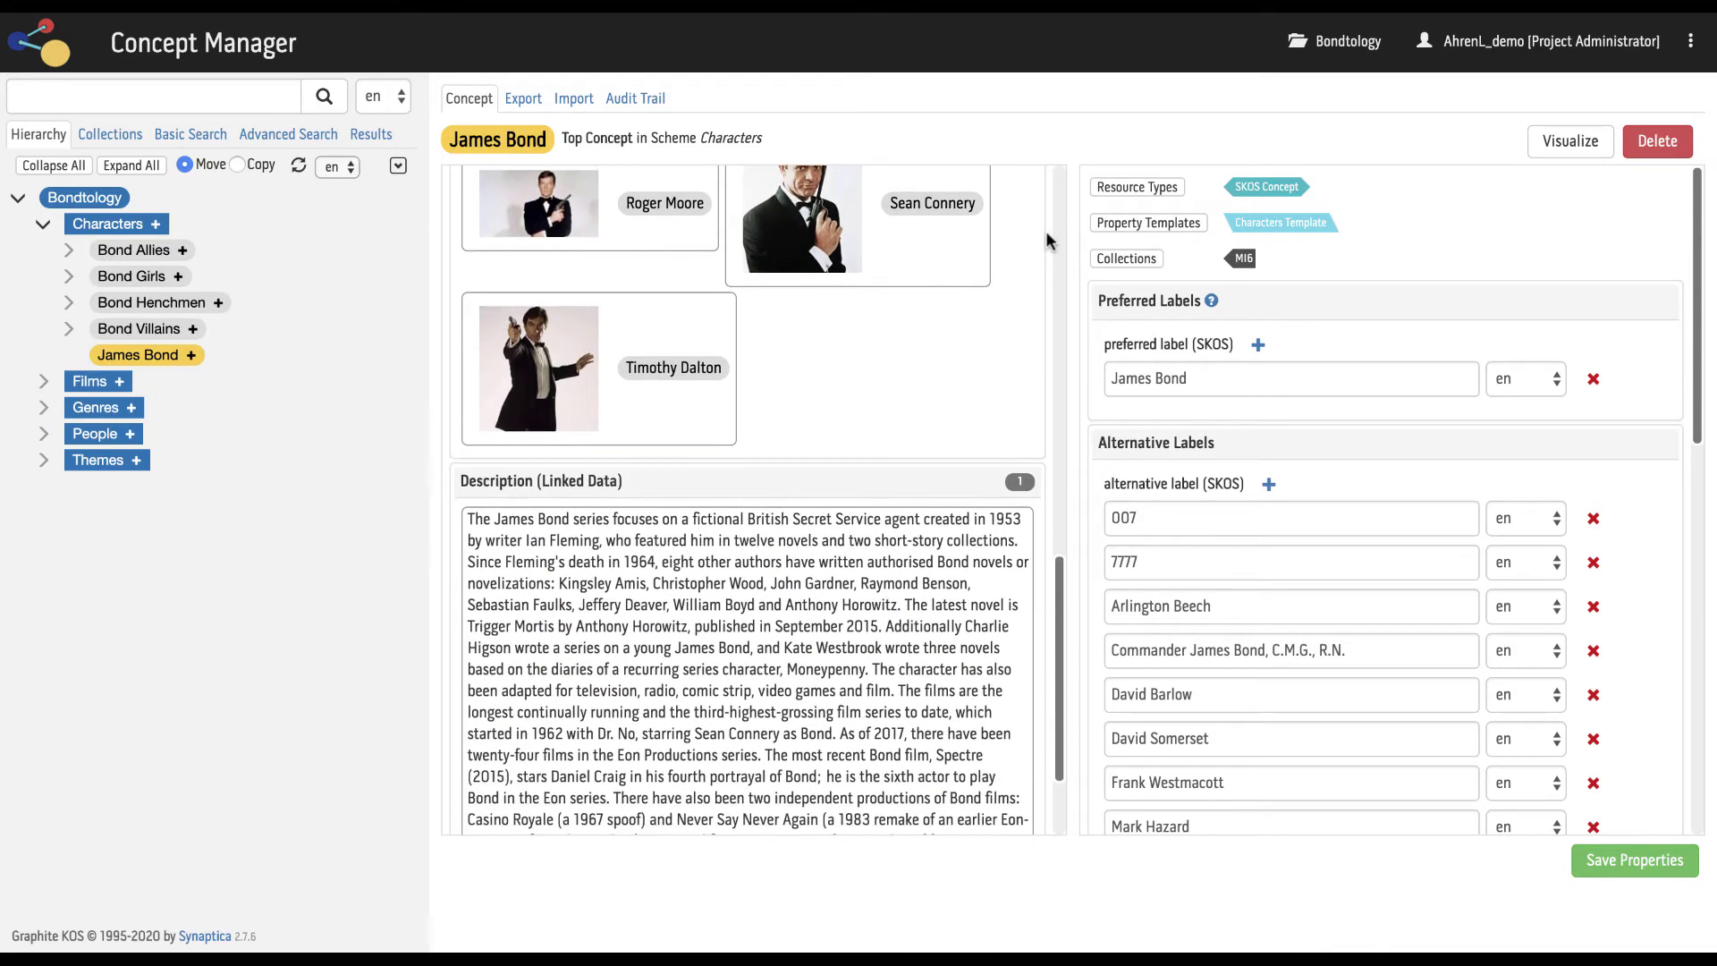
{"action": "scroll", "coordinate": [1045, 231], "scroll_direction": "down", "scroll_amount": 2}
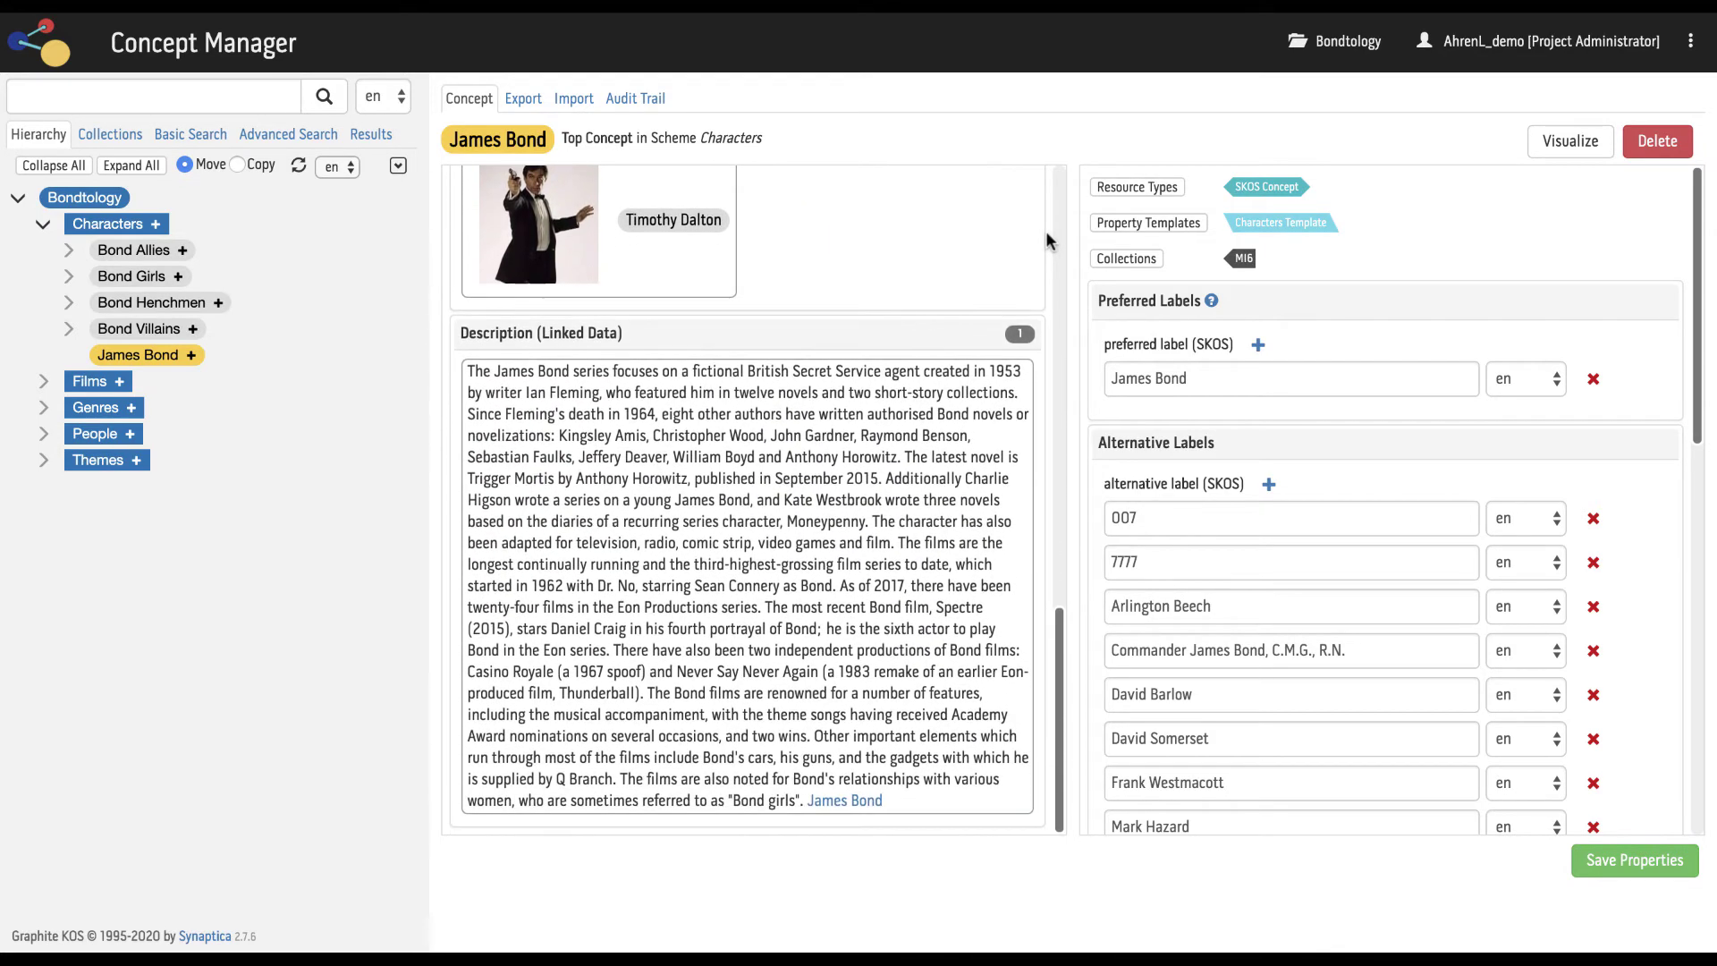
{"action": "scroll", "coordinate": [1045, 231], "scroll_direction": "up", "scroll_amount": 10}
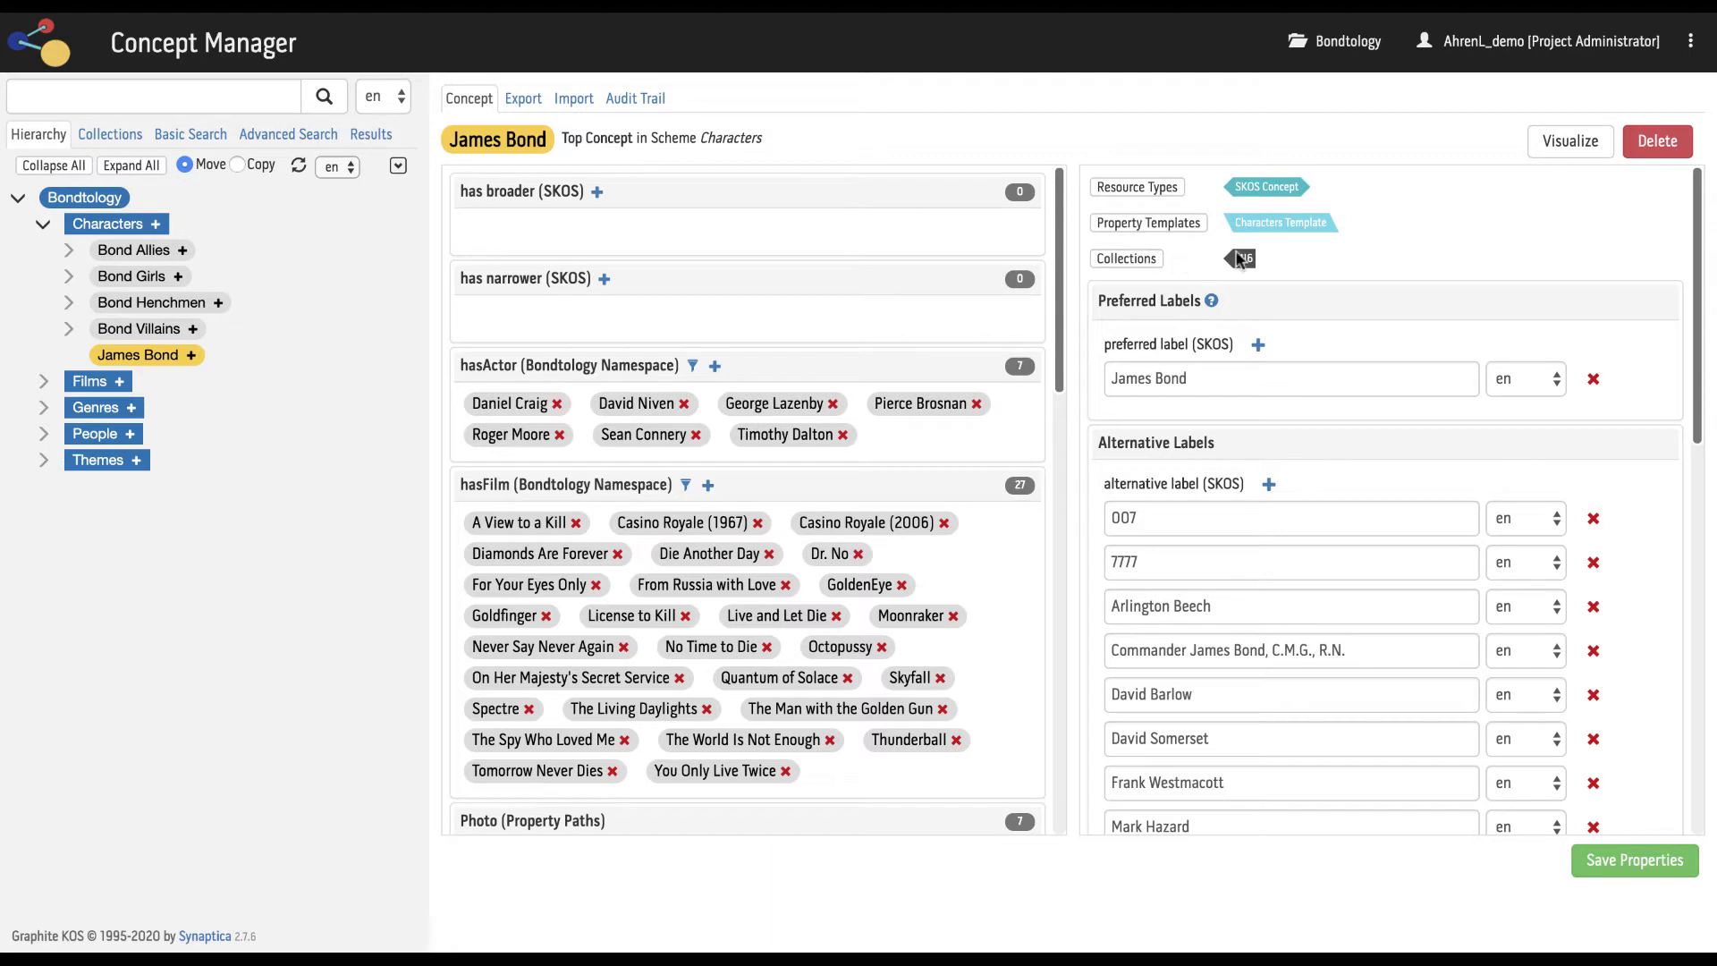
{"action": "scroll", "coordinate": [1545, 231], "scroll_direction": "down", "scroll_amount": 1}
{"action": "scroll", "coordinate": [1545, 231], "scroll_direction": "down", "scroll_amount": 2}
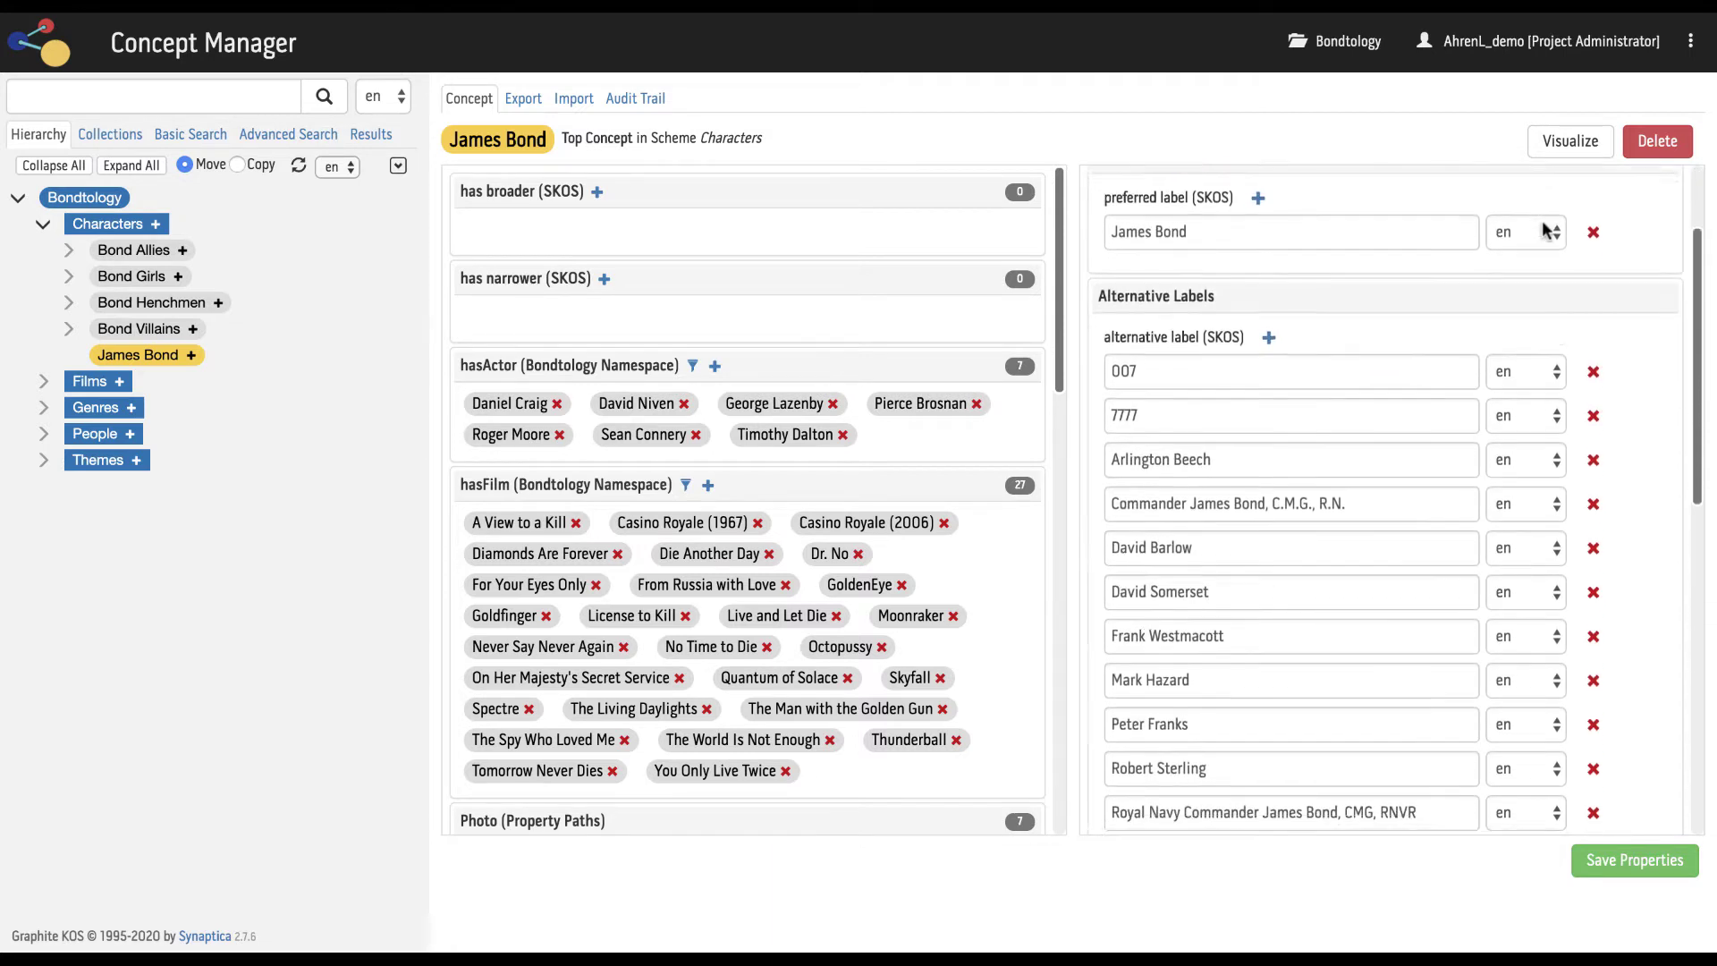
{"action": "scroll", "coordinate": [1542, 225], "scroll_direction": "down", "scroll_amount": 5}
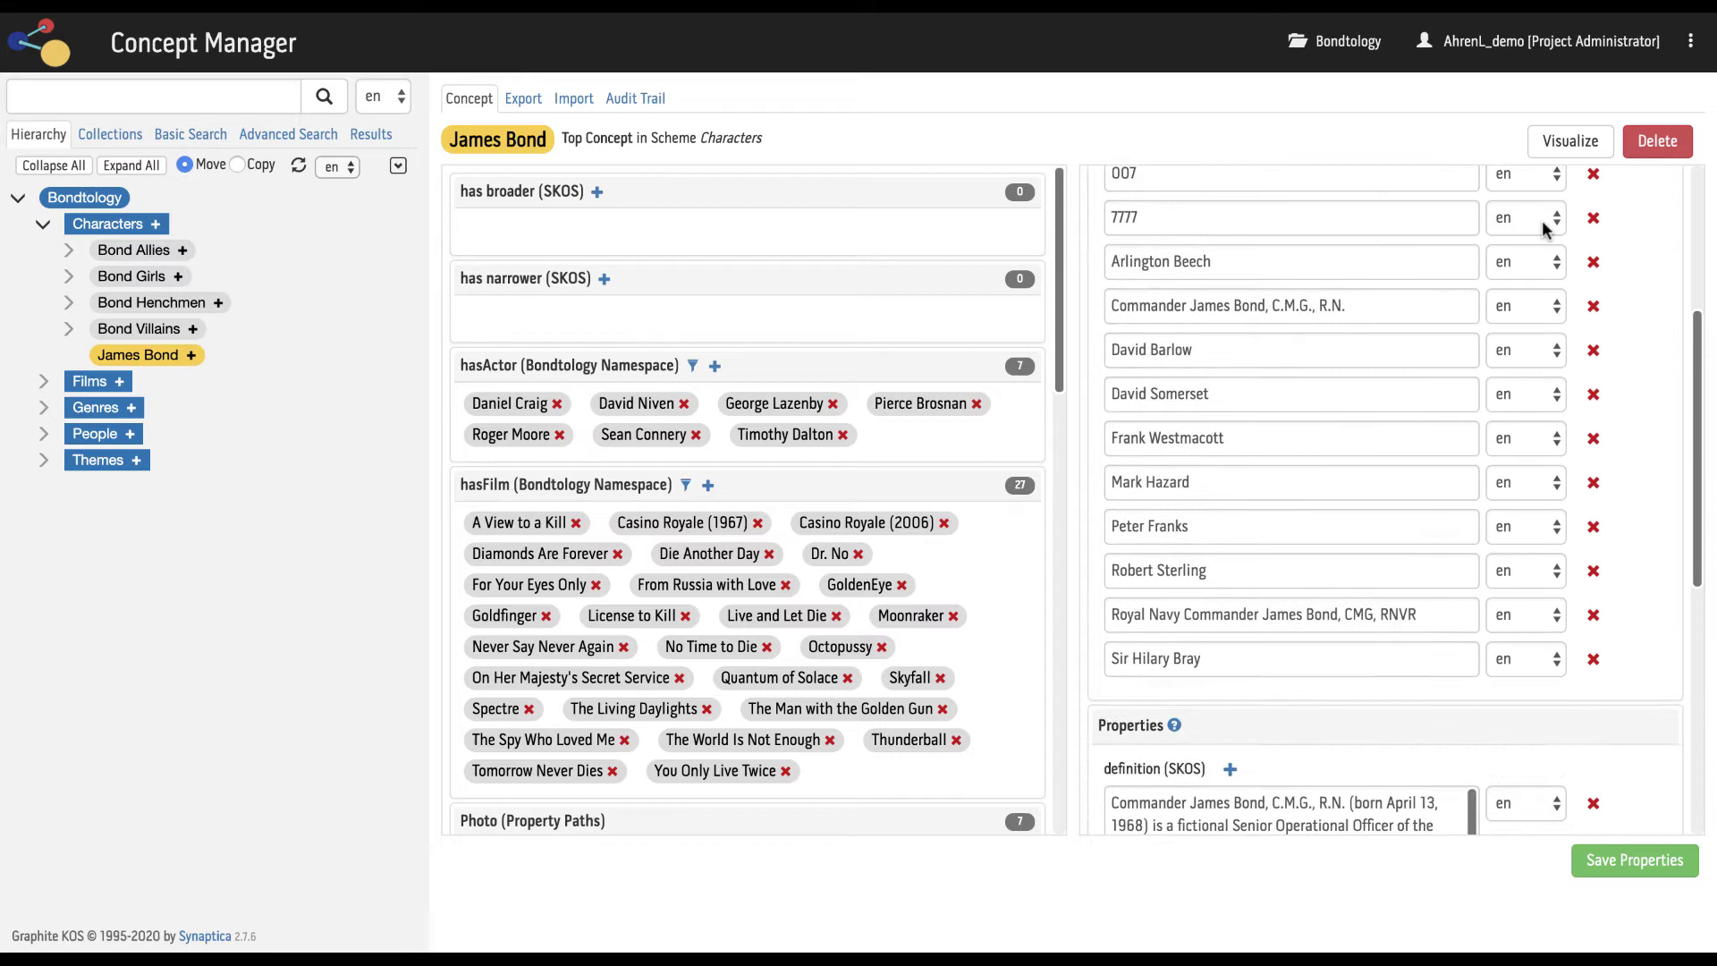
{"action": "scroll", "coordinate": [1544, 229], "scroll_direction": "down", "scroll_amount": 3}
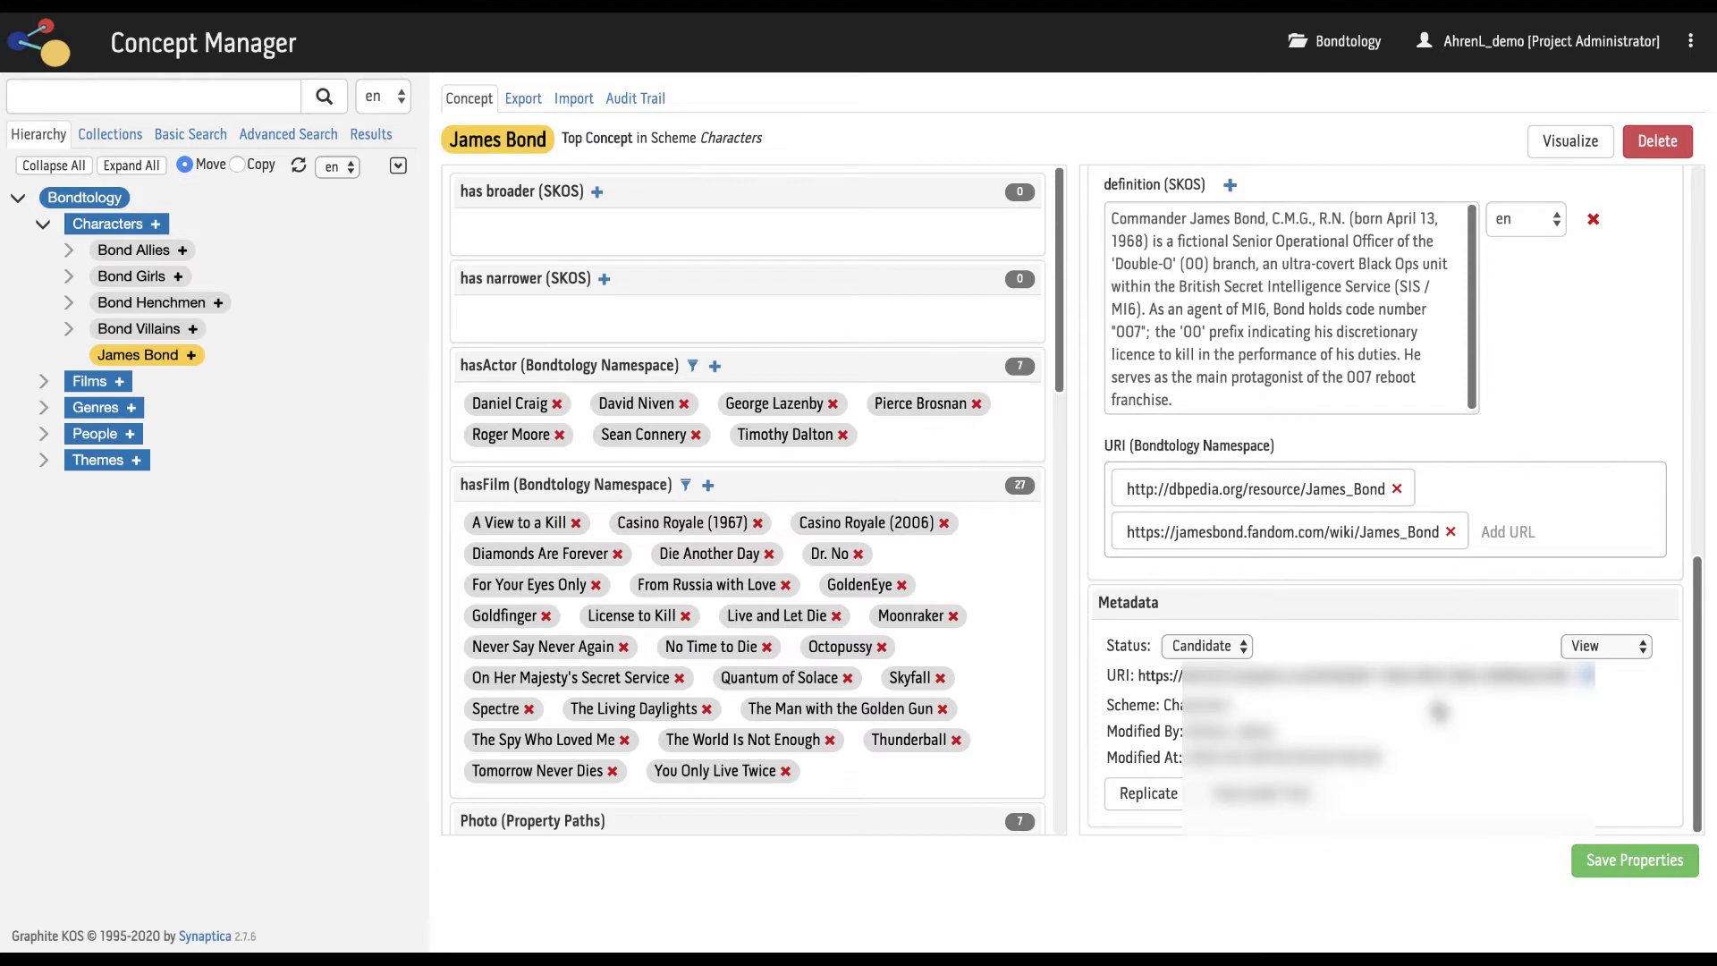
Check the Metadata Status options, leaving the concept as Candidate.
{"action": "left_click", "coordinate": [1246, 646]}
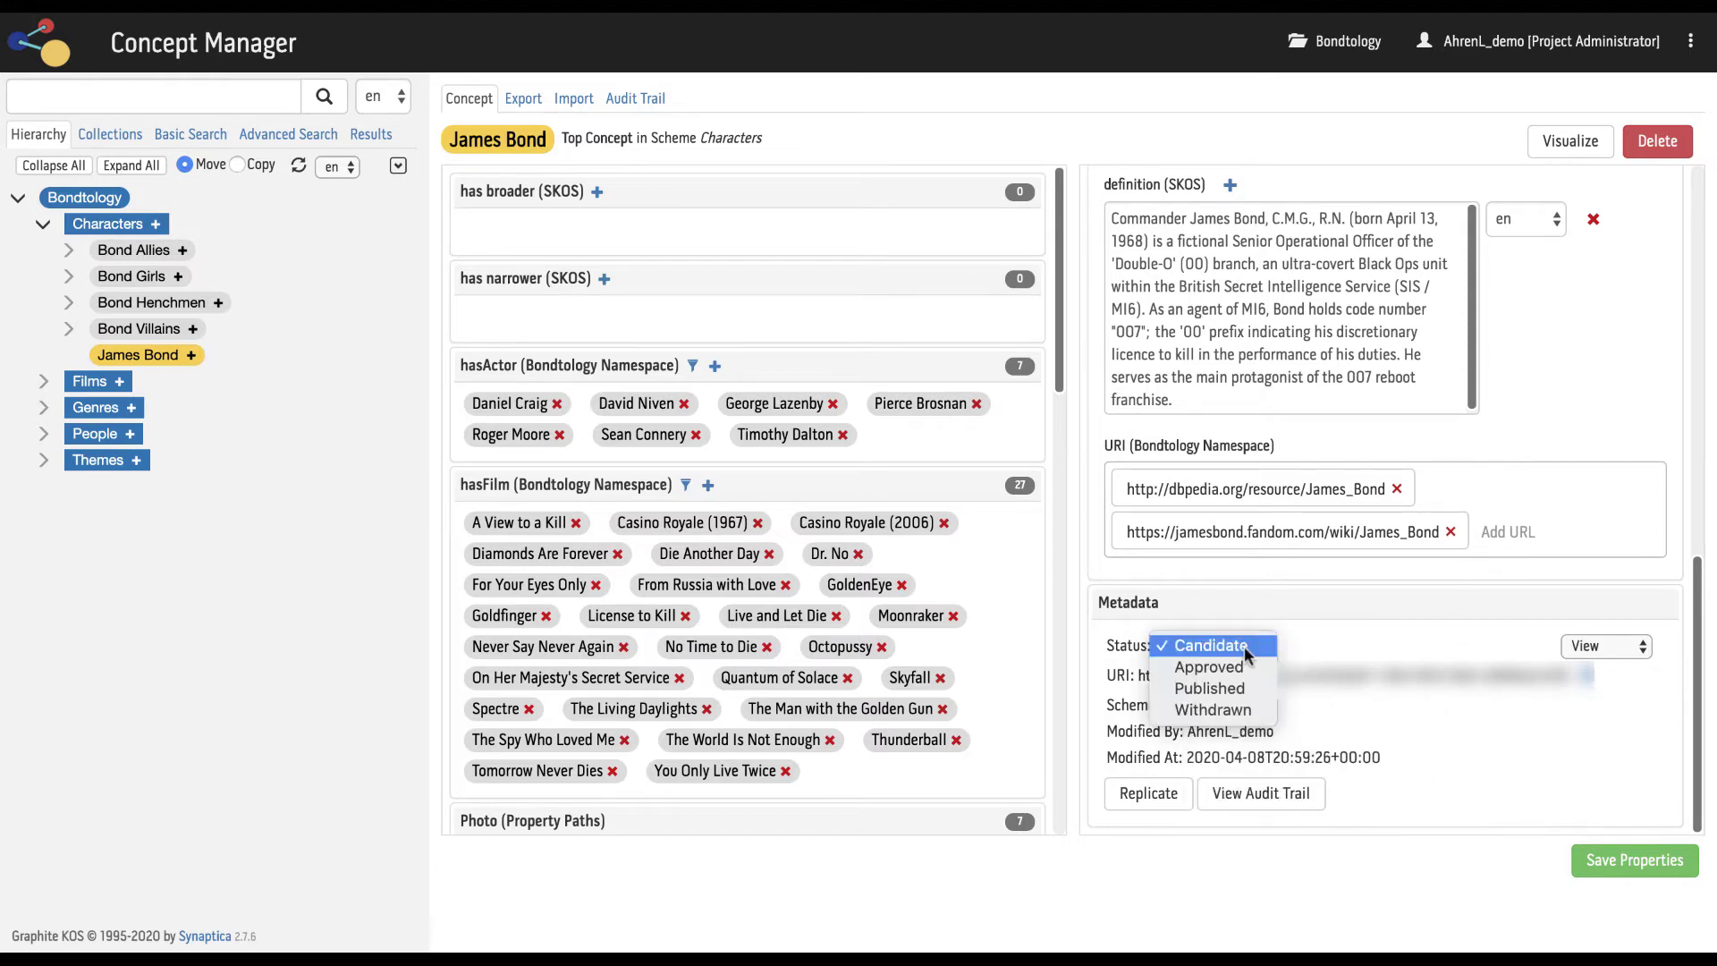
{"action": "left_click", "coordinate": [1263, 646]}
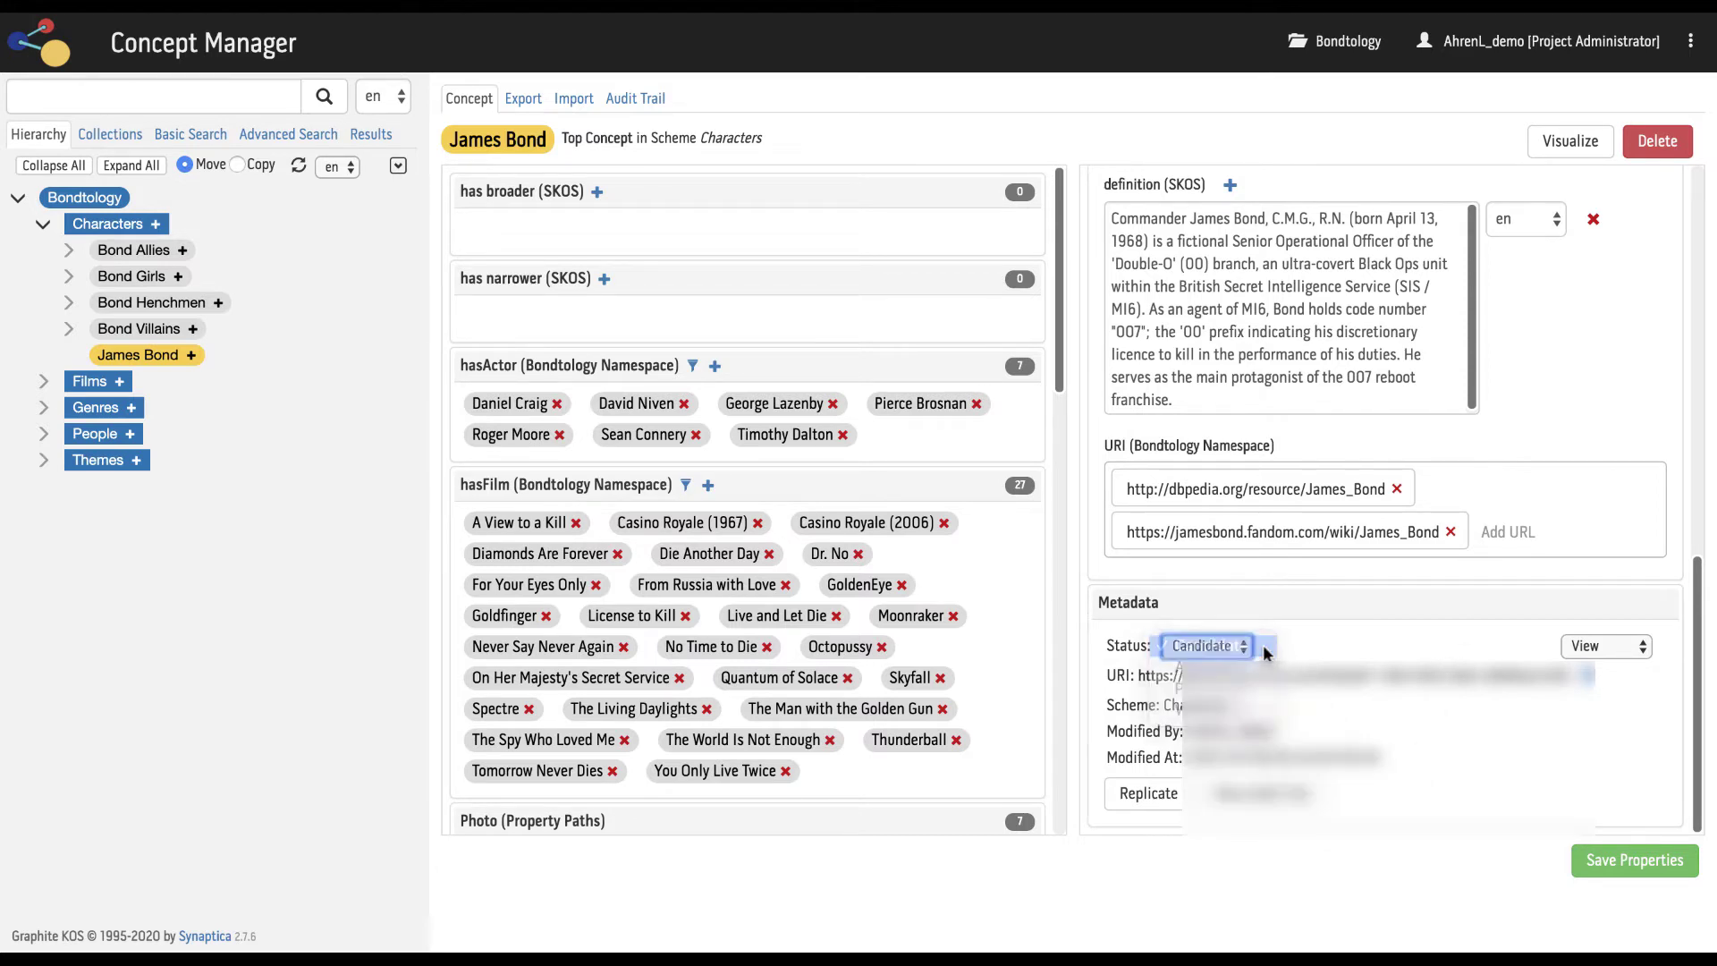
{"action": "scroll", "coordinate": [1350, 658], "scroll_direction": "up", "scroll_amount": 15}
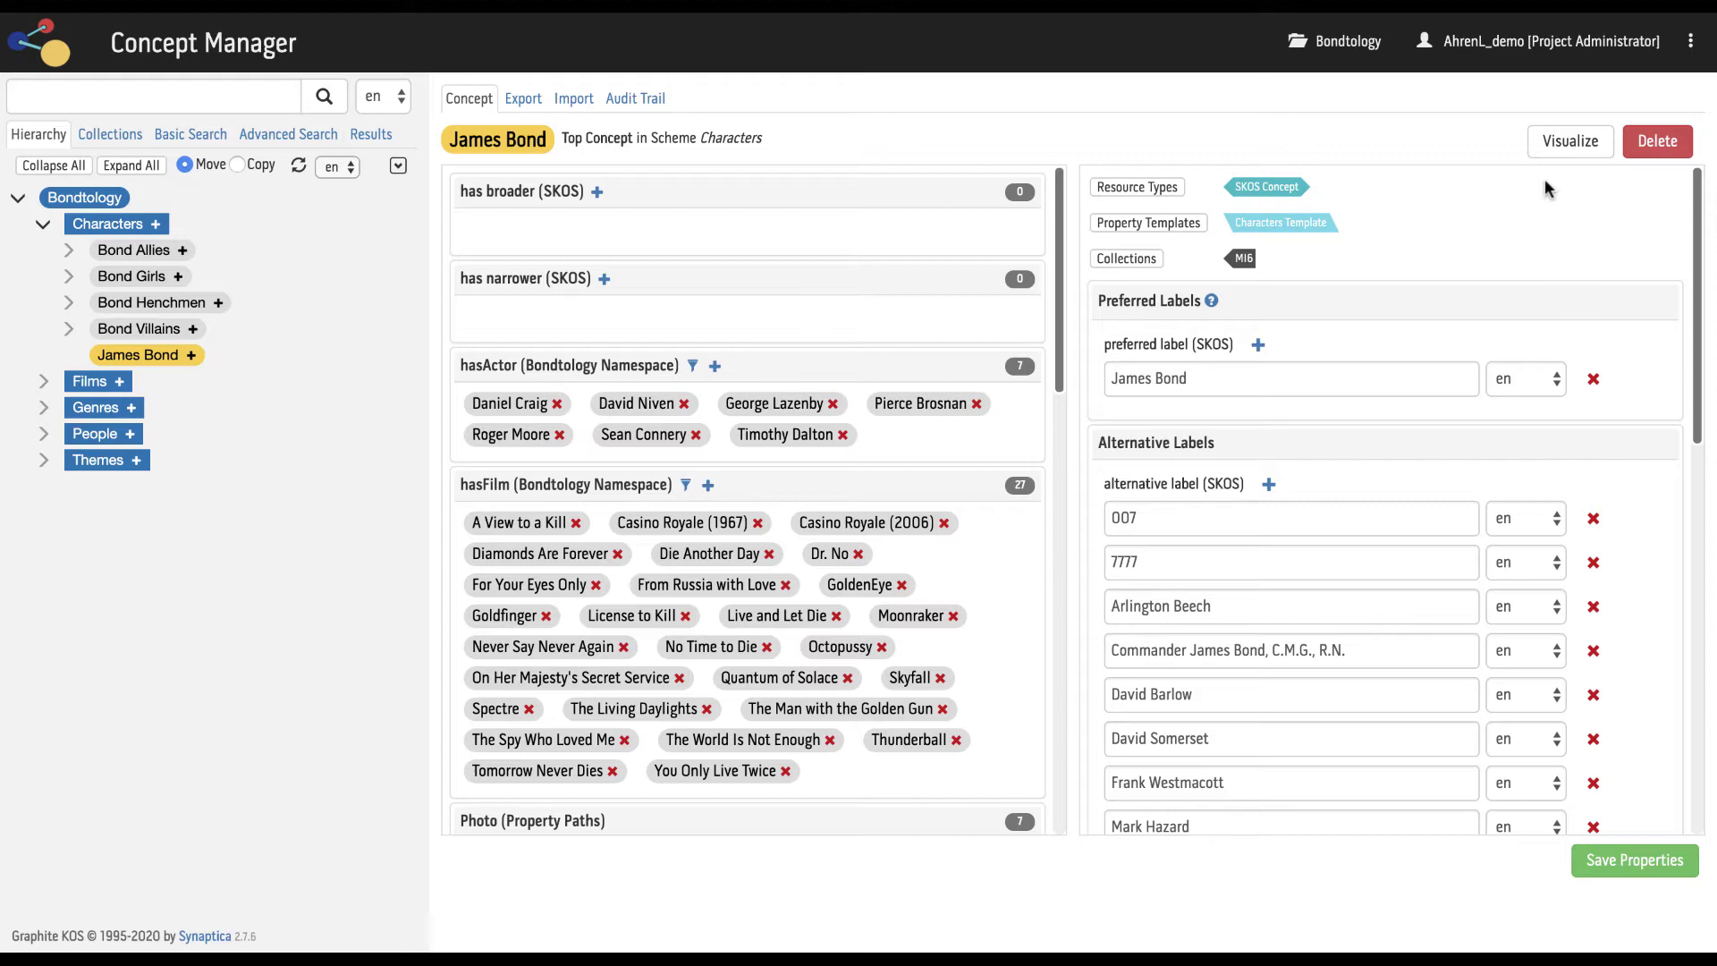
{"action": "left_click", "coordinate": [1556, 148]}
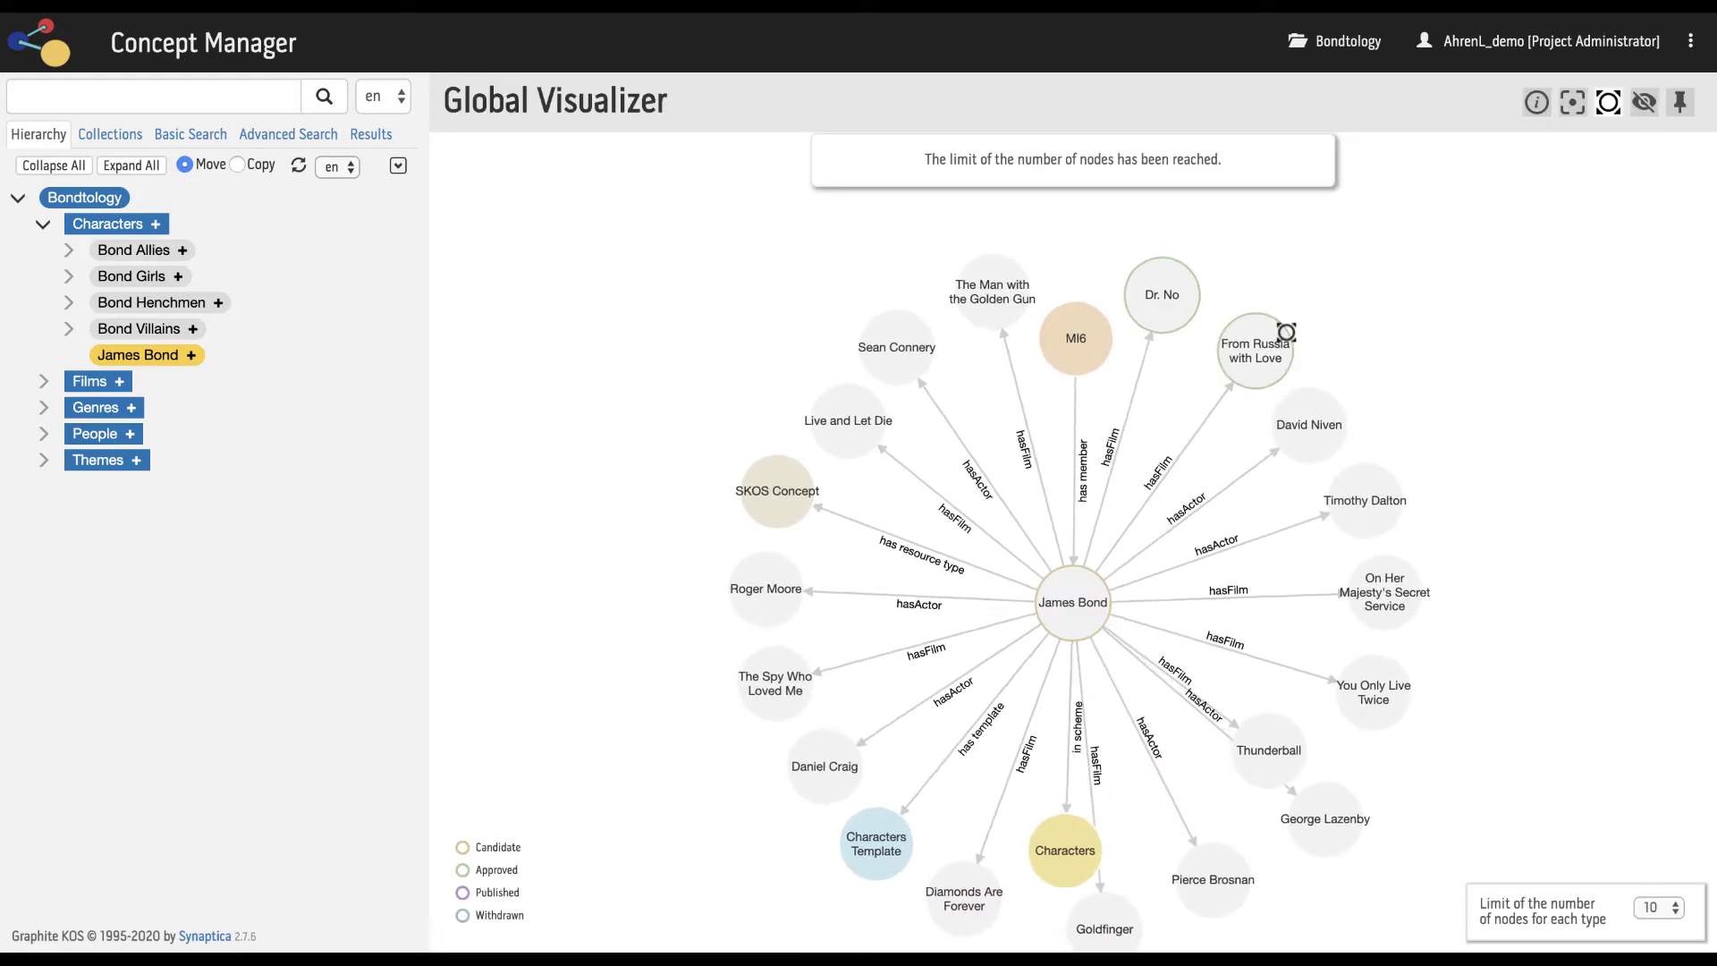
{"action": "left_click_drag", "start_coordinate": [1073, 594], "coordinate": [1012, 510]}
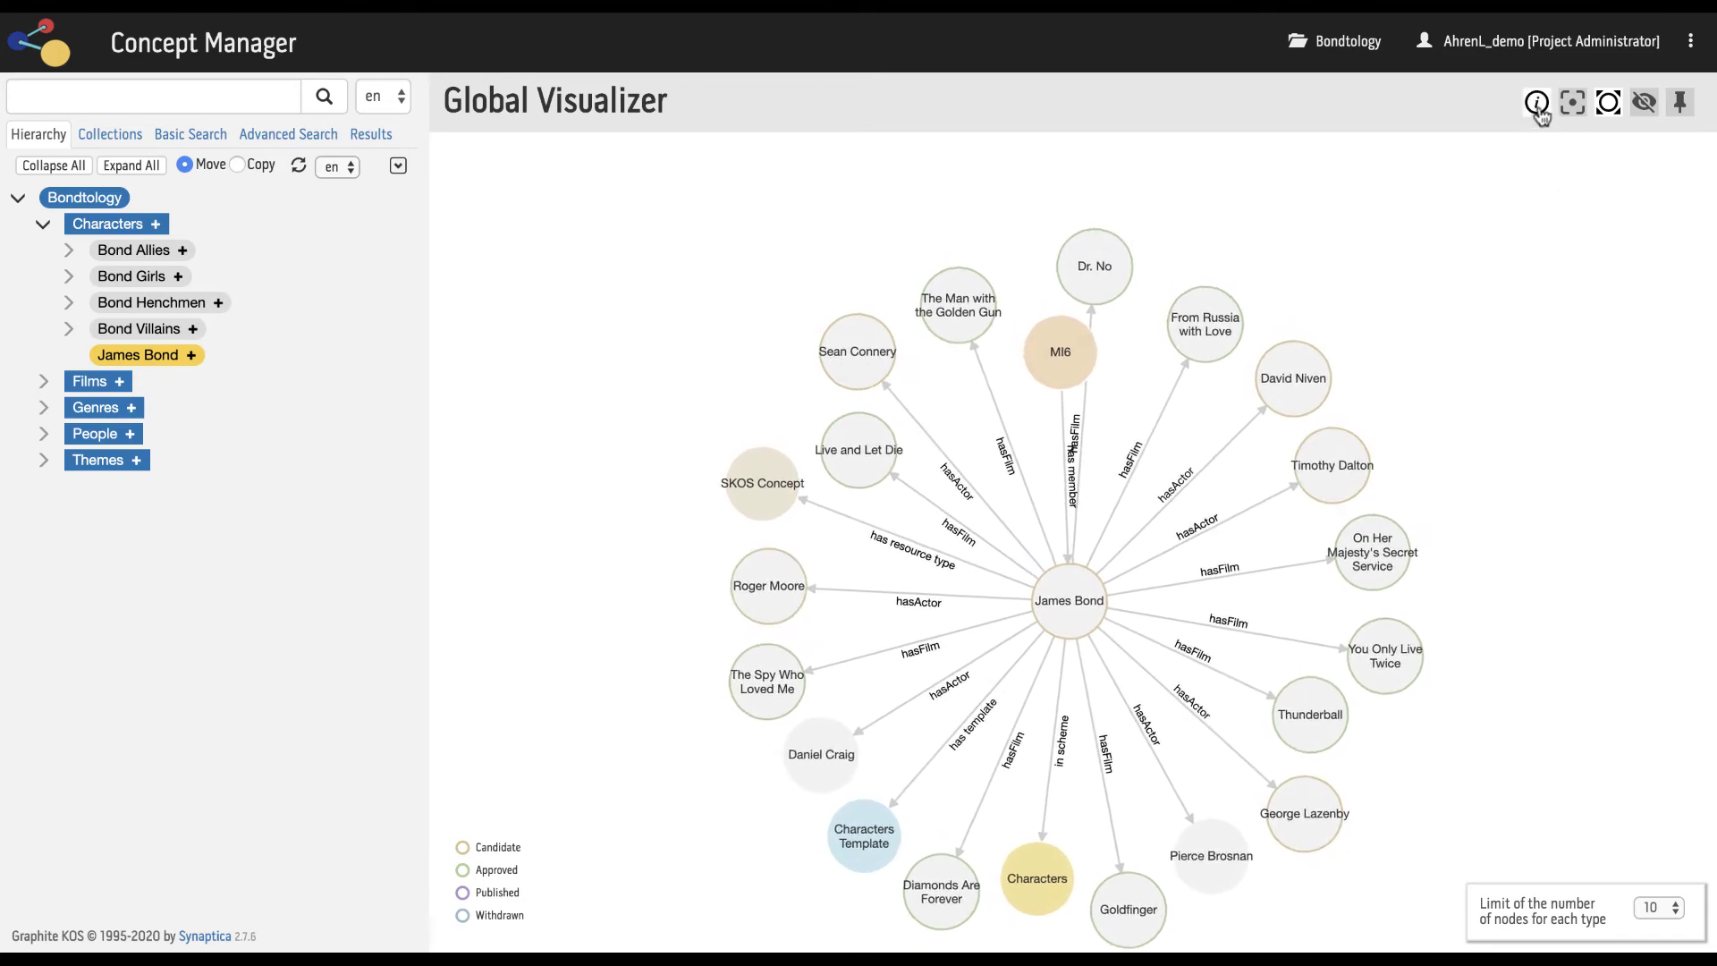
{"action": "left_click", "coordinate": [1573, 106]}
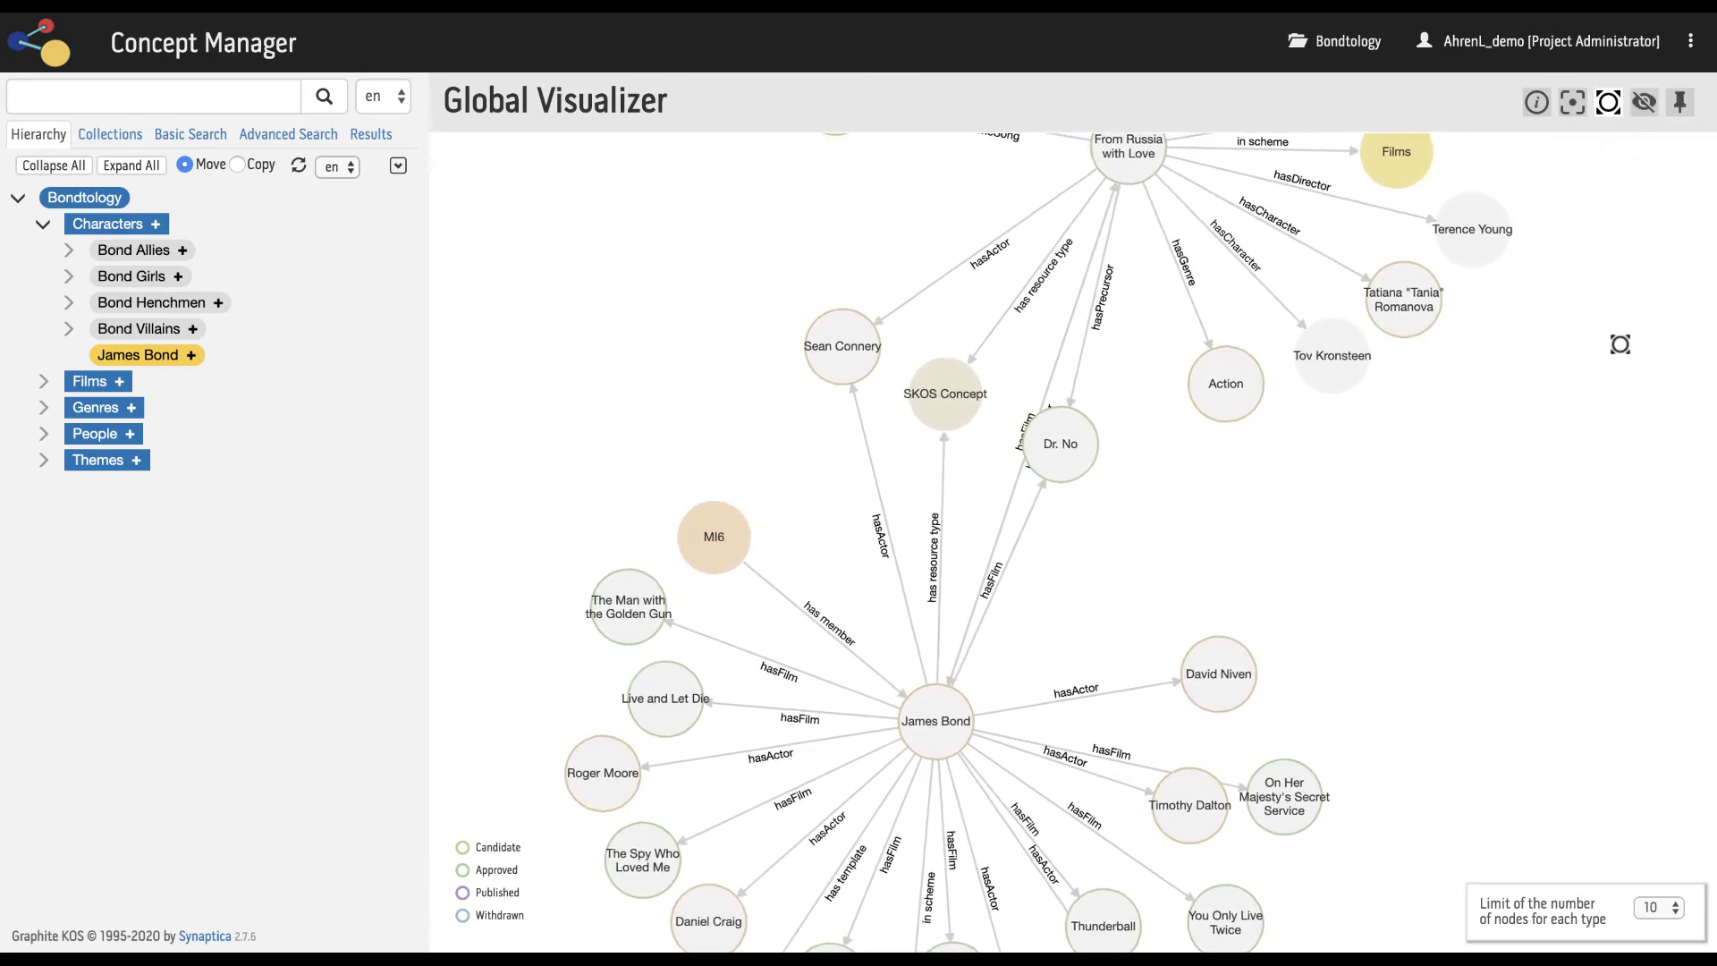
{"action": "left_click", "coordinate": [142, 358]}
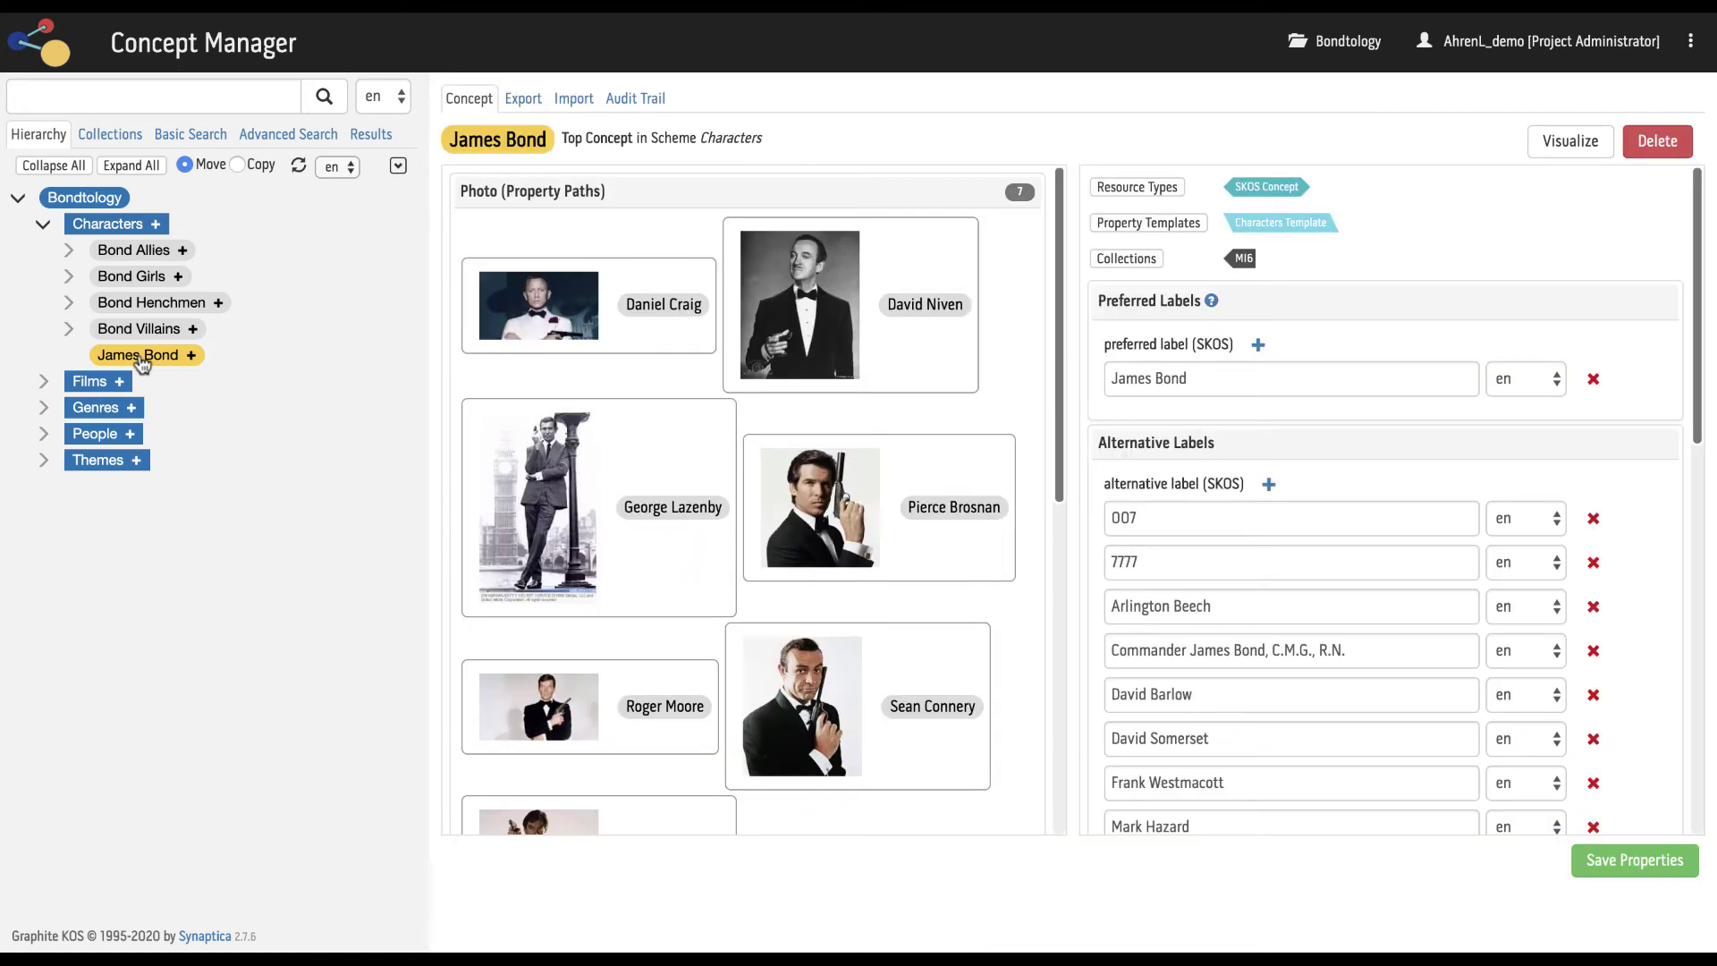
Set James Bond's export to CSV, Selected Concept Only, language en.
{"action": "left_click", "coordinate": [522, 101]}
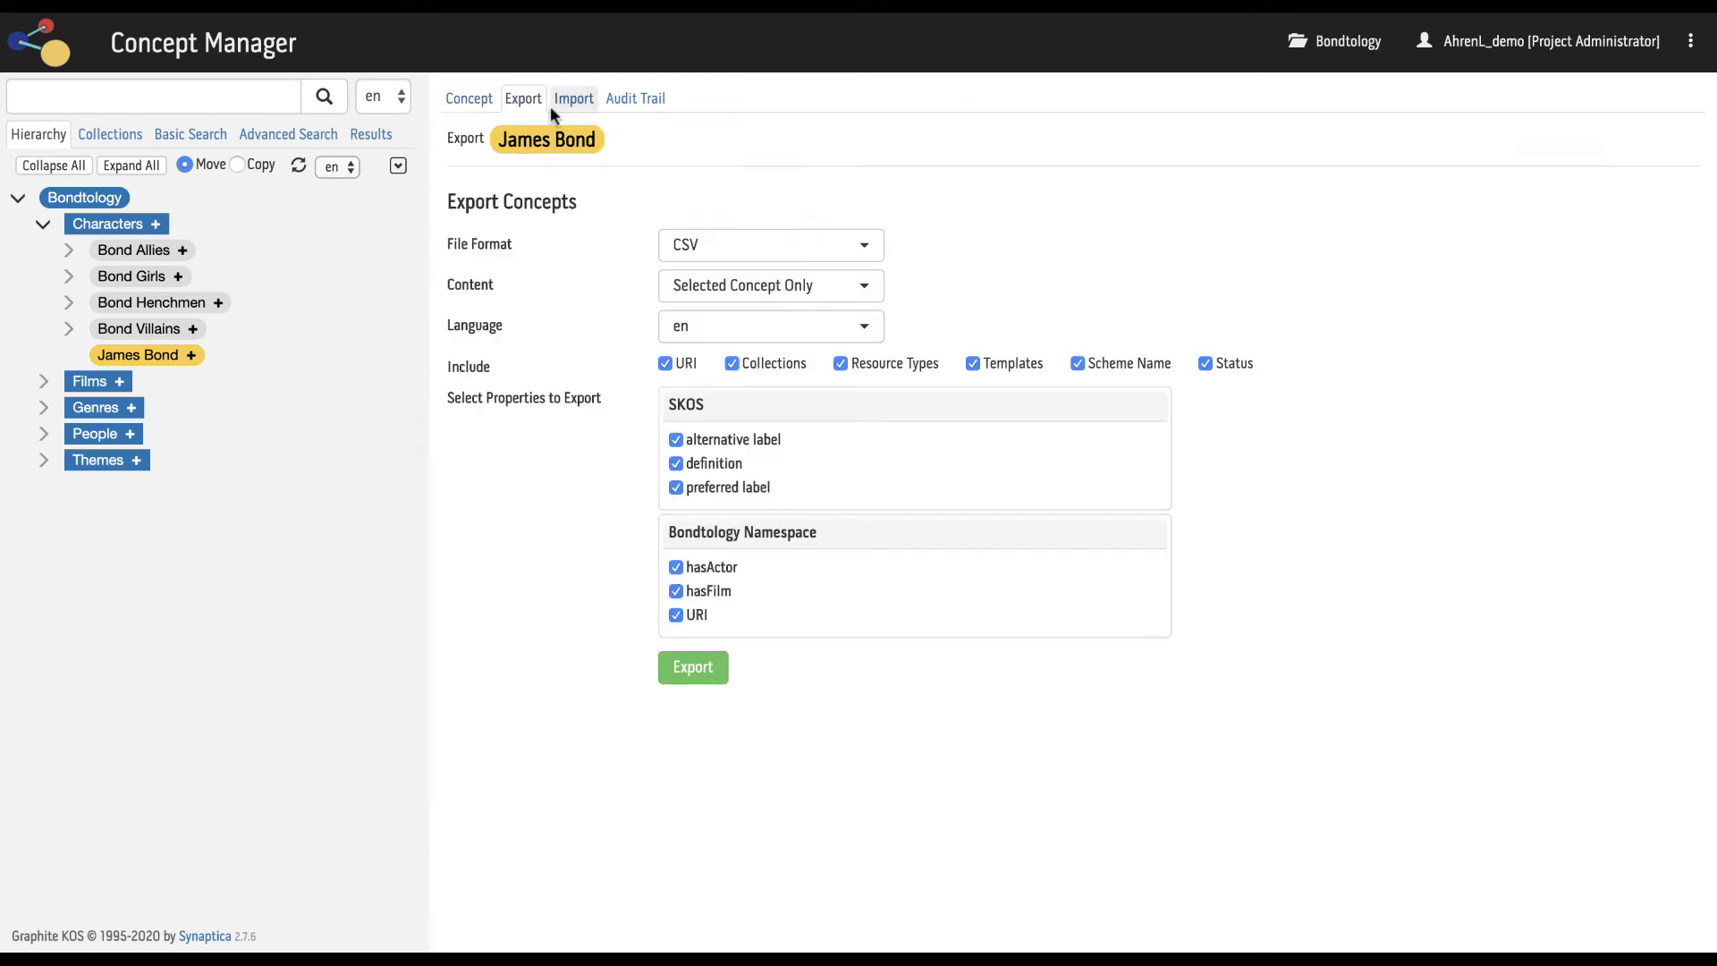
{"action": "left_click", "coordinate": [875, 248]}
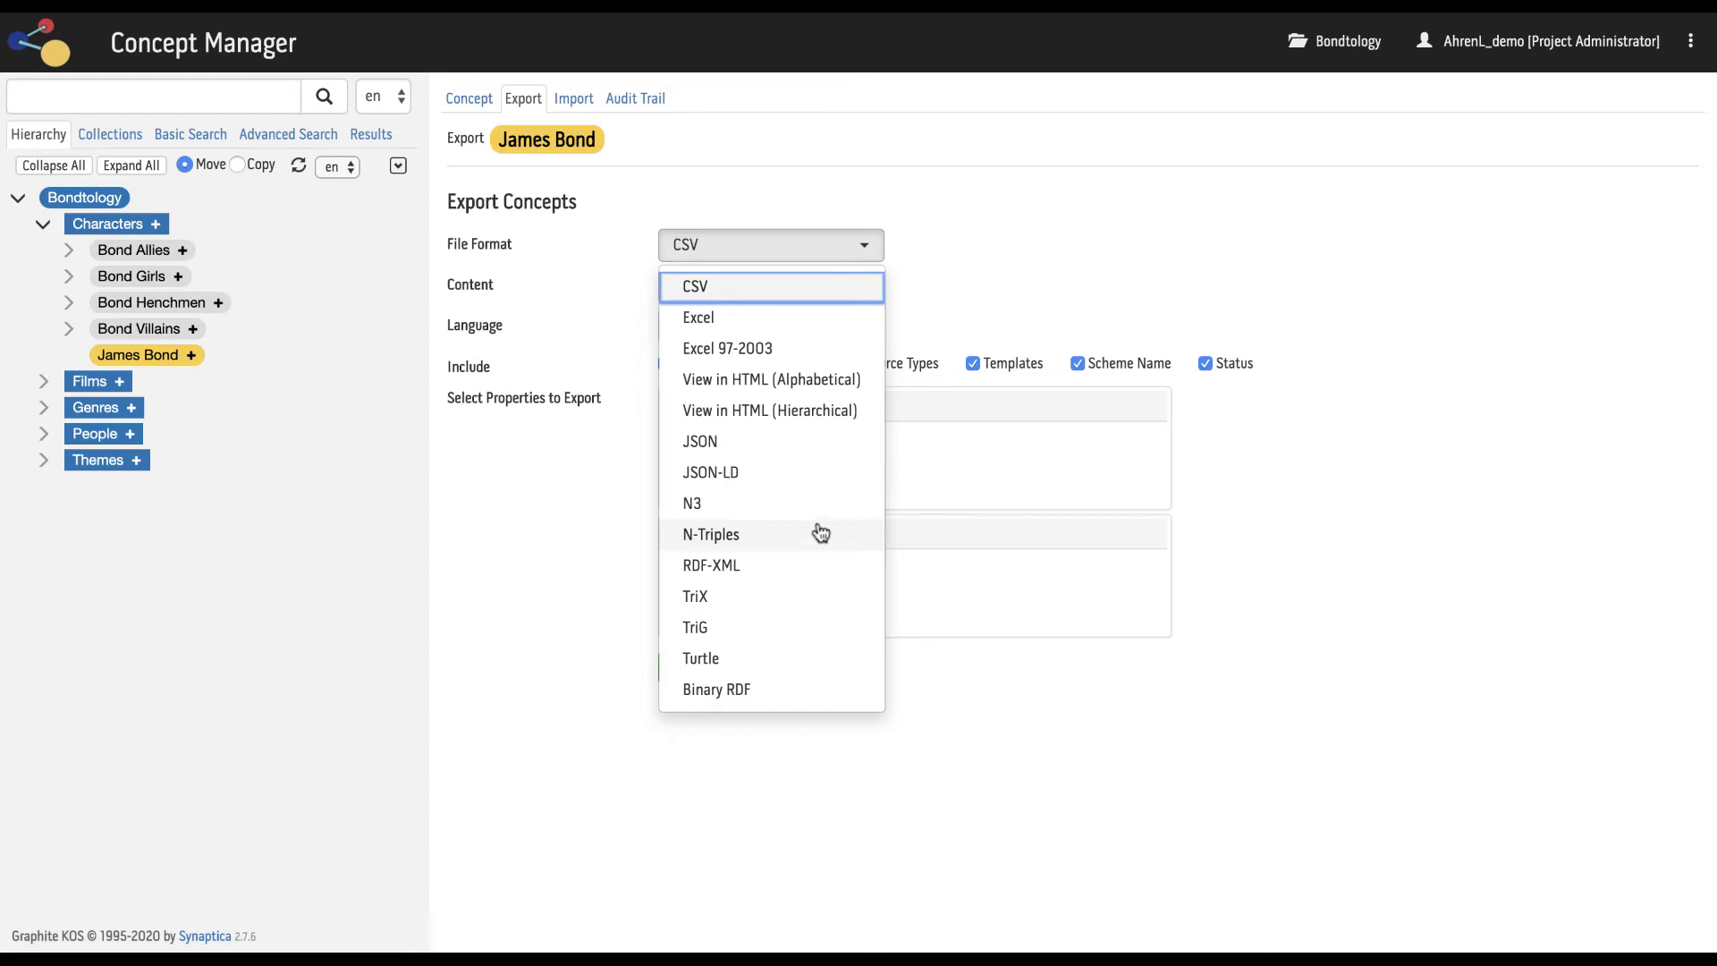
{"action": "left_click", "coordinate": [866, 251]}
{"action": "left_click", "coordinate": [868, 287]}
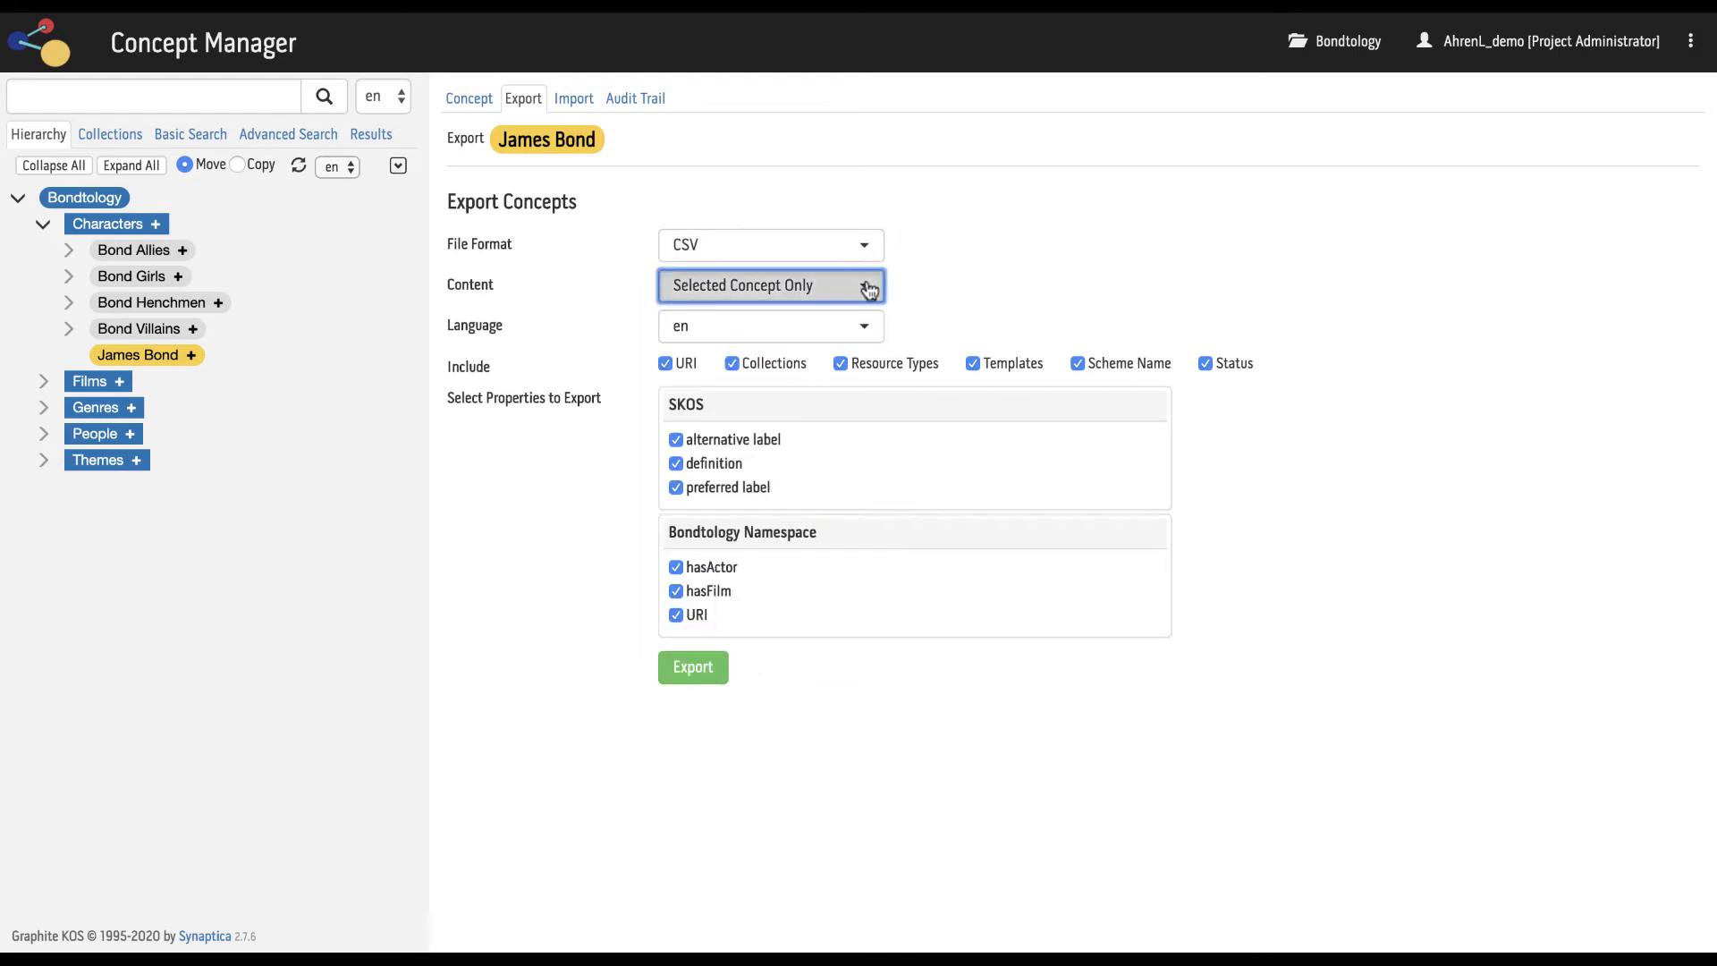
{"action": "left_click", "coordinate": [866, 289]}
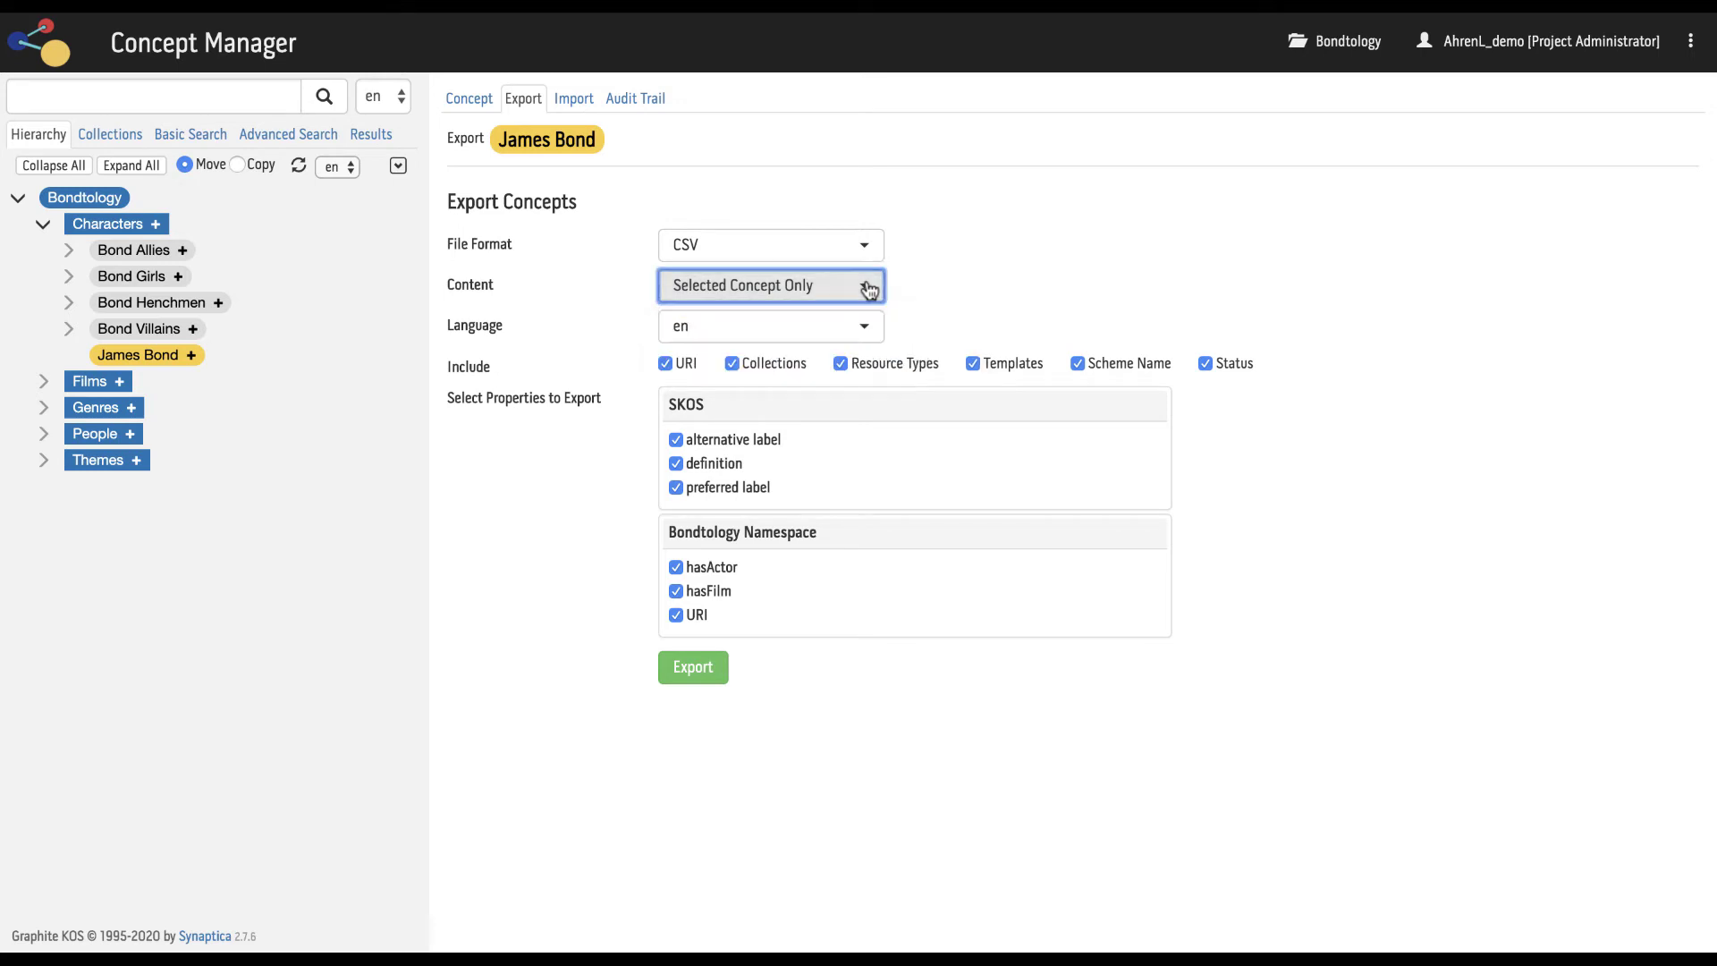
{"action": "left_click", "coordinate": [864, 331]}
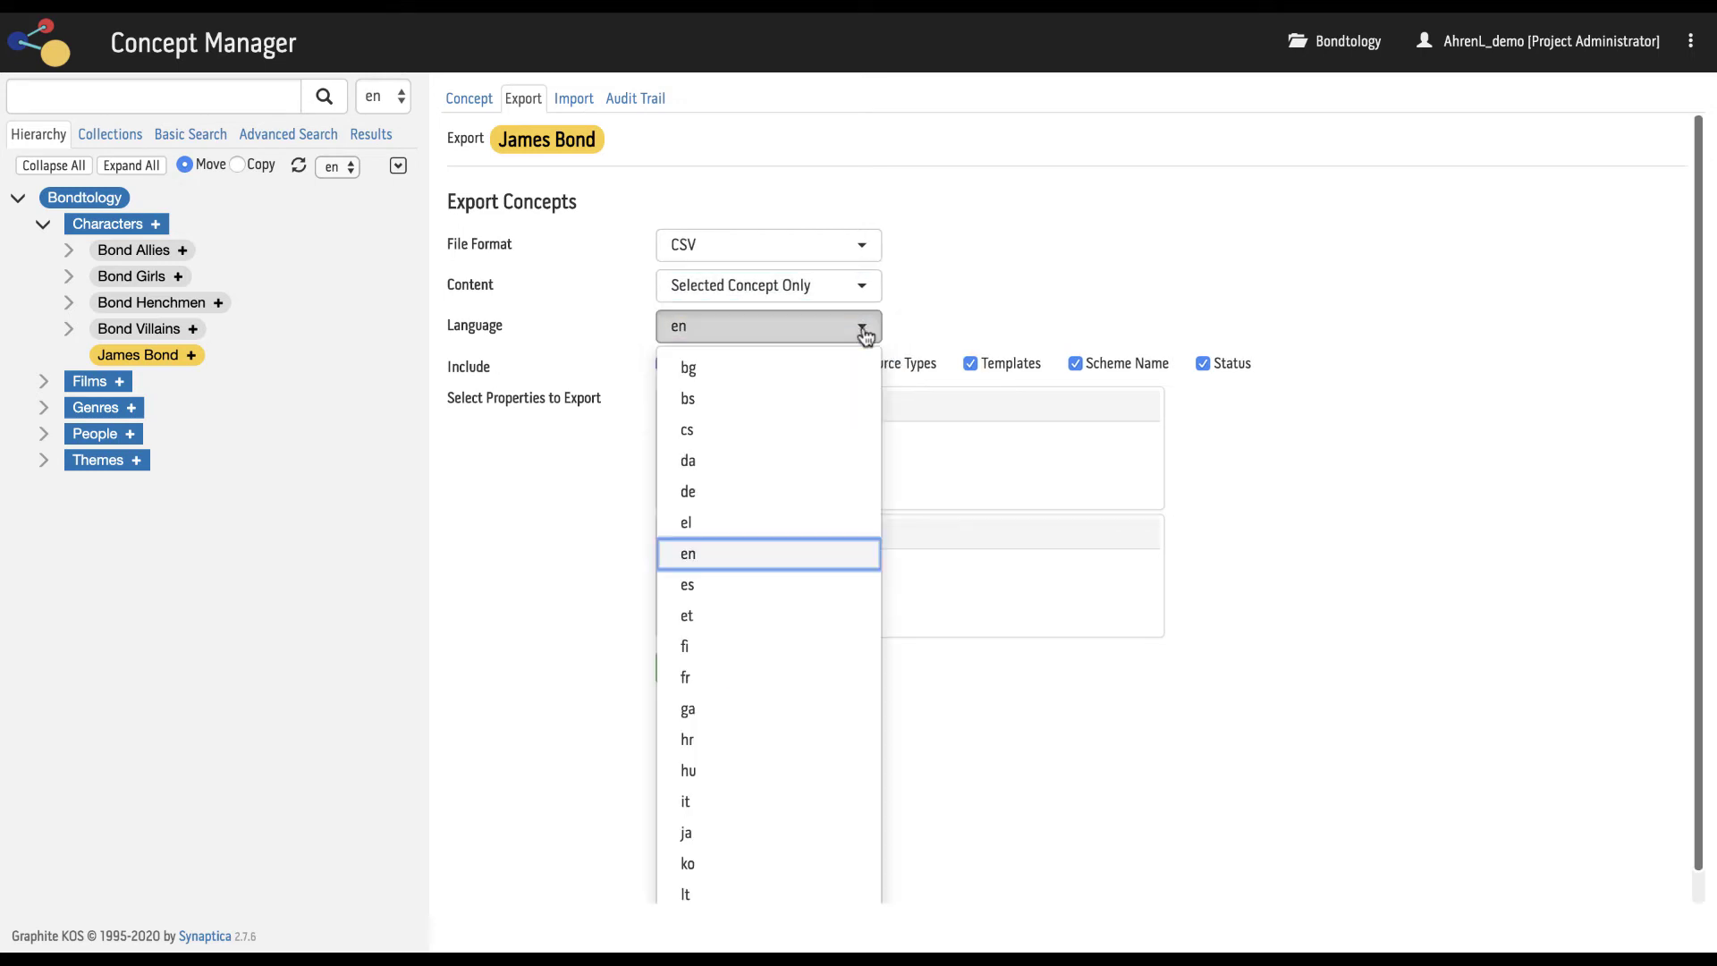
{"action": "left_click", "coordinate": [866, 332]}
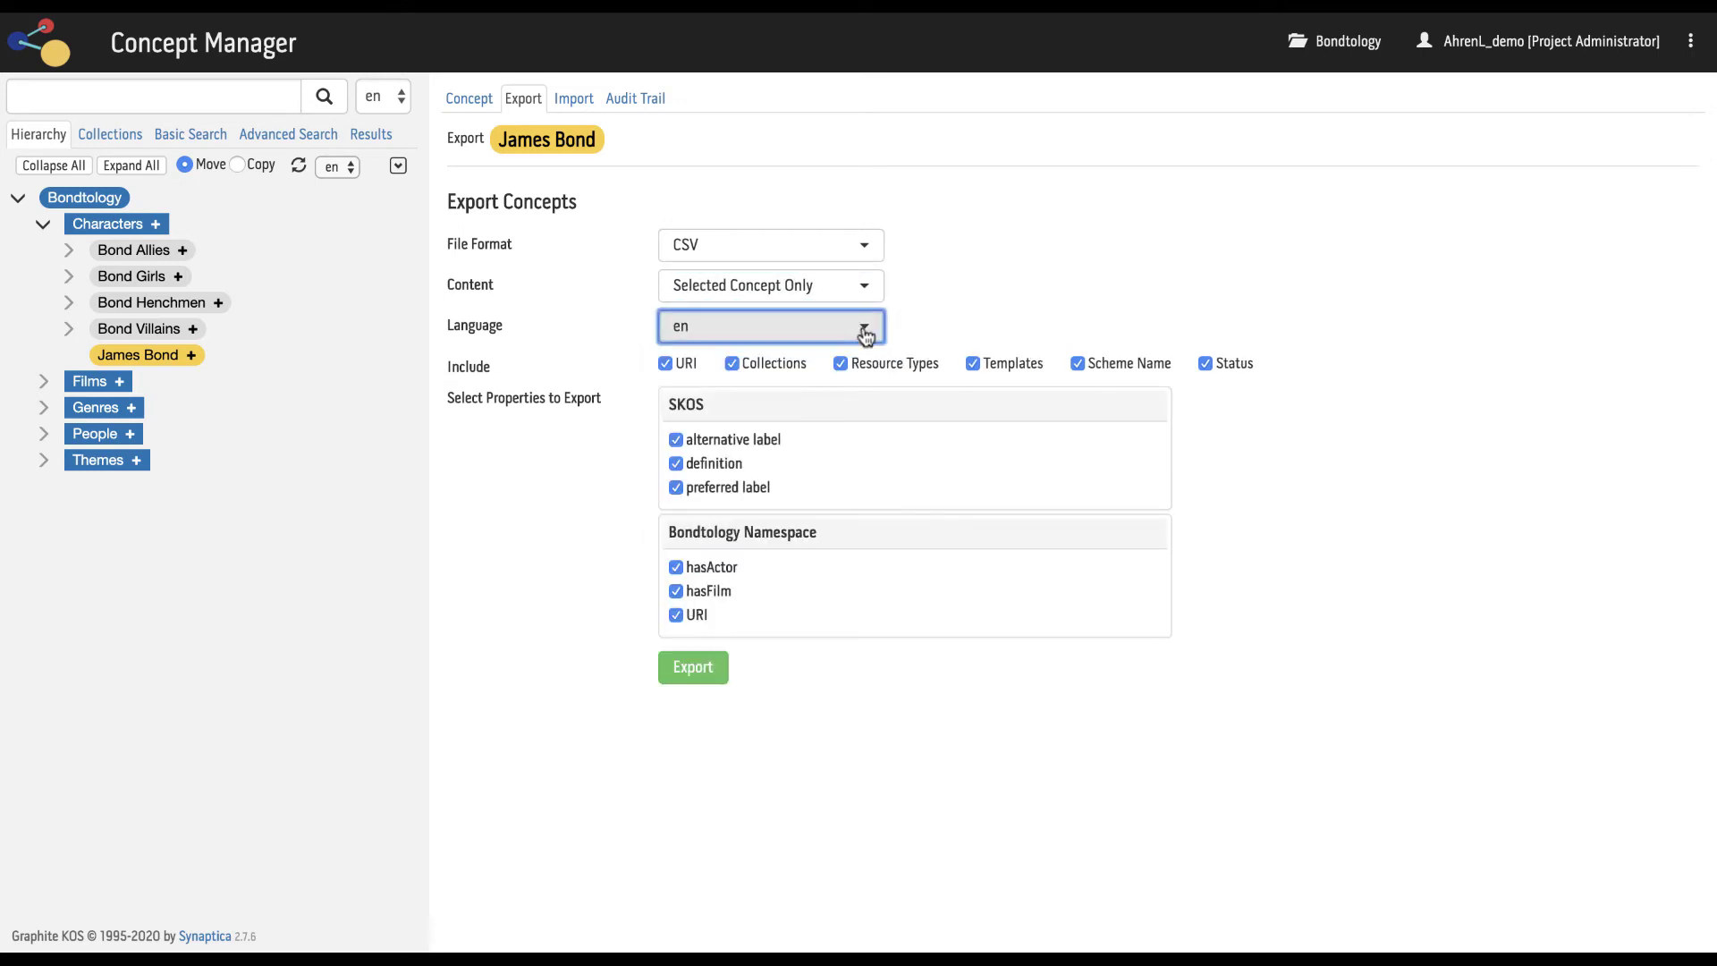
Look at RDF File Import under Import, then view James Bond's Audit Trail.
{"action": "left_click", "coordinate": [577, 103]}
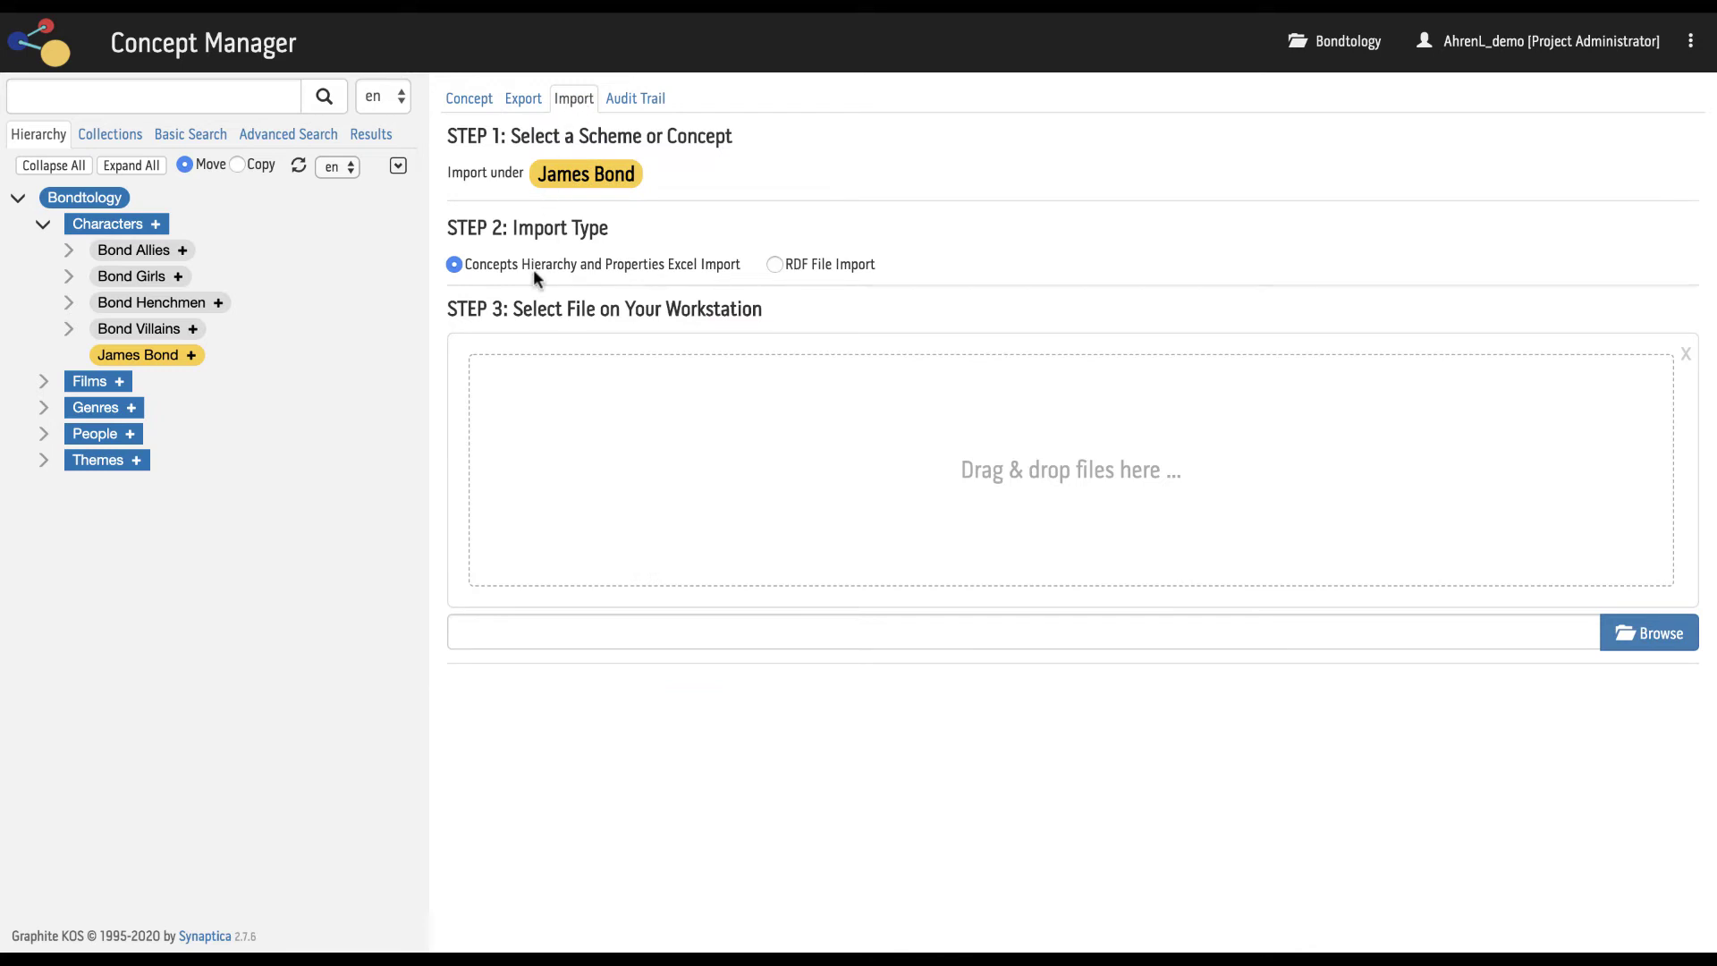
{"action": "left_click", "coordinate": [774, 265]}
{"action": "left_click", "coordinate": [646, 102]}
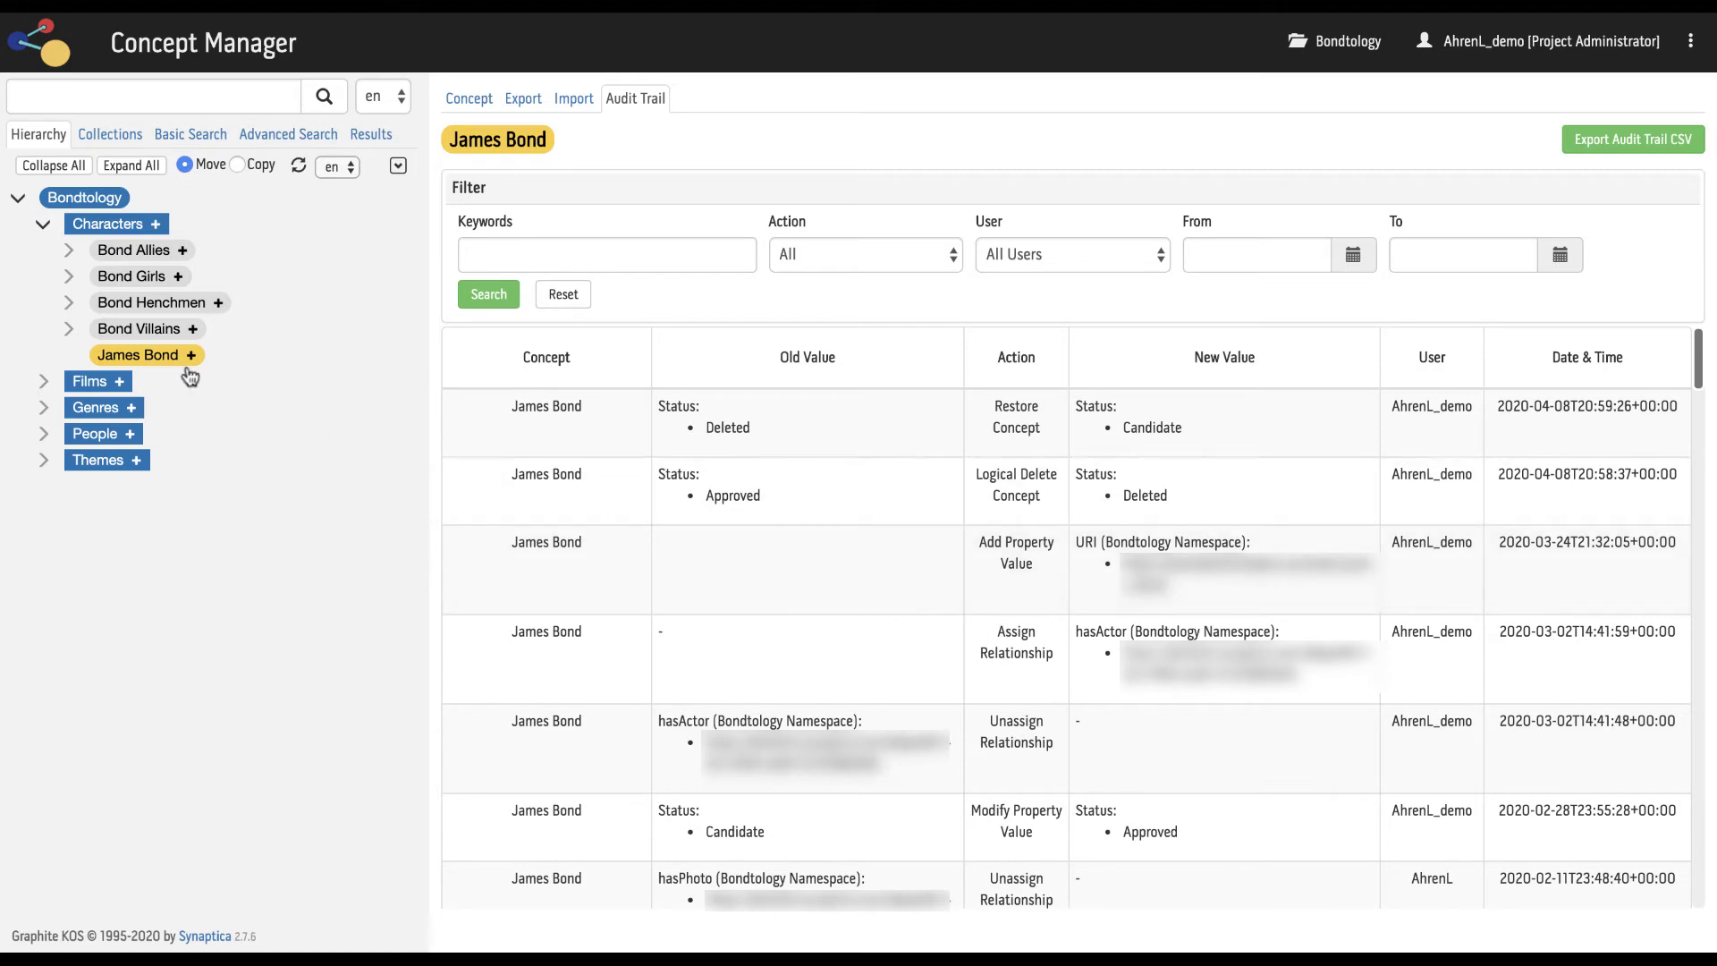
Leave the audit trail for the Bondtology overview with 9 collections and 221 concepts.
{"action": "left_click", "coordinate": [152, 360]}
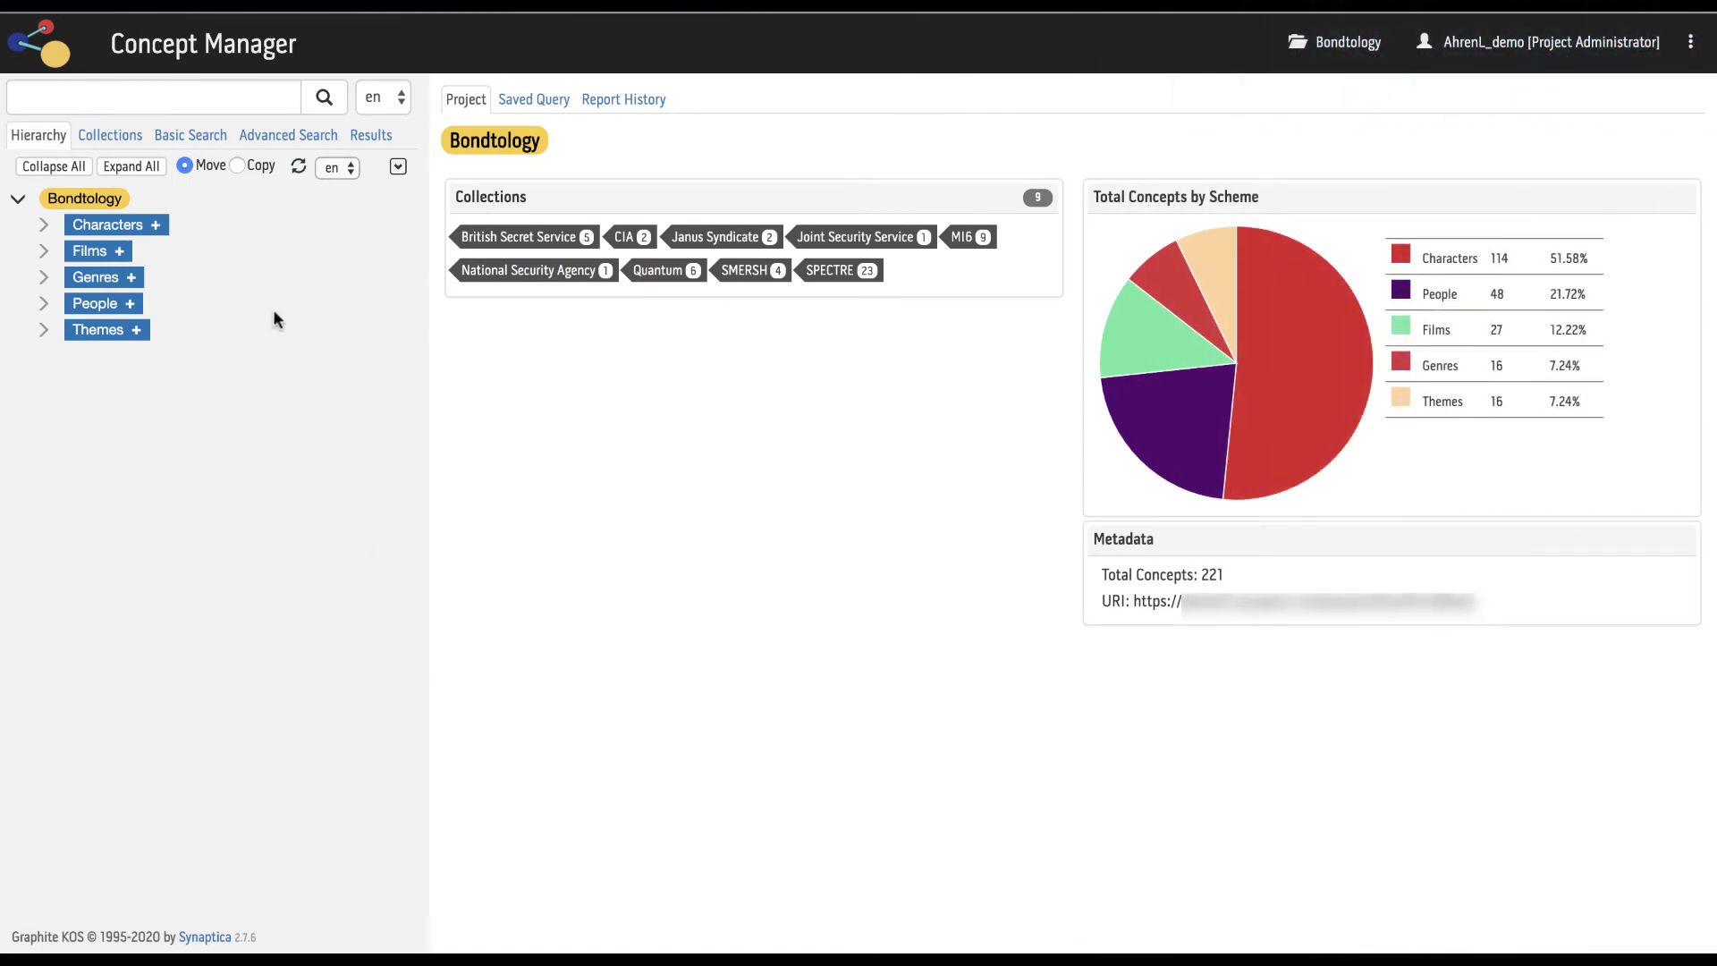
Open the British Secret Service collection with its 5 concepts, then show Basic Search.
{"action": "left_click", "coordinate": [169, 94]}
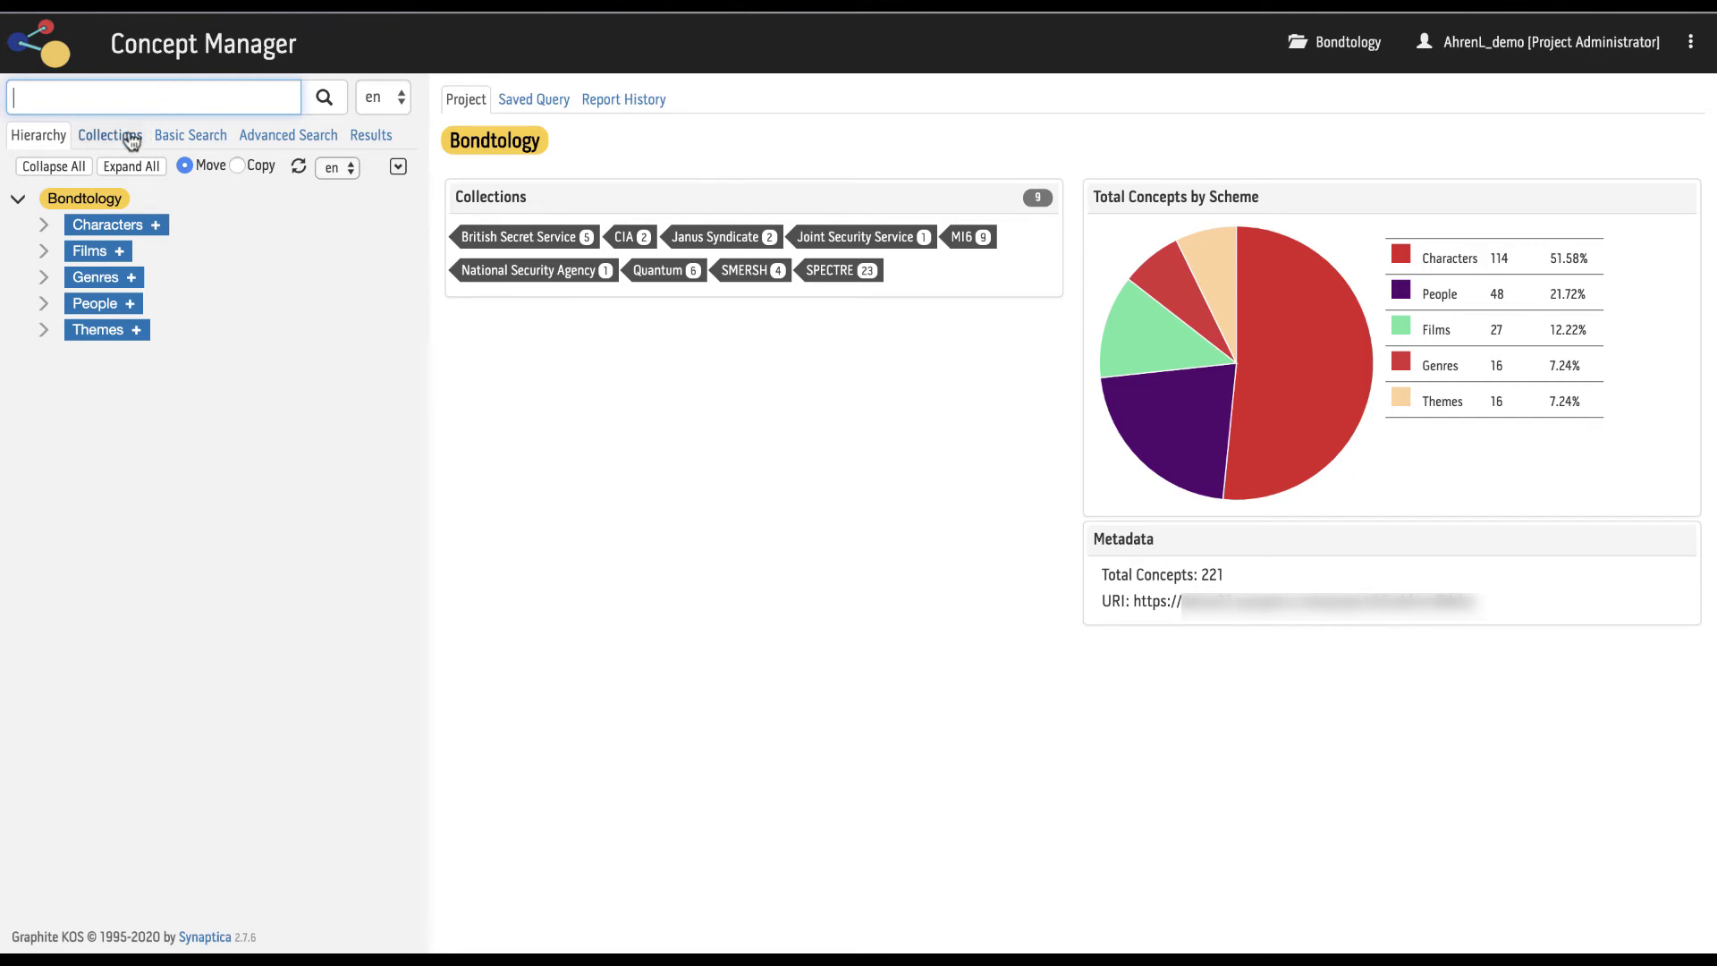
{"action": "left_click", "coordinate": [126, 137]}
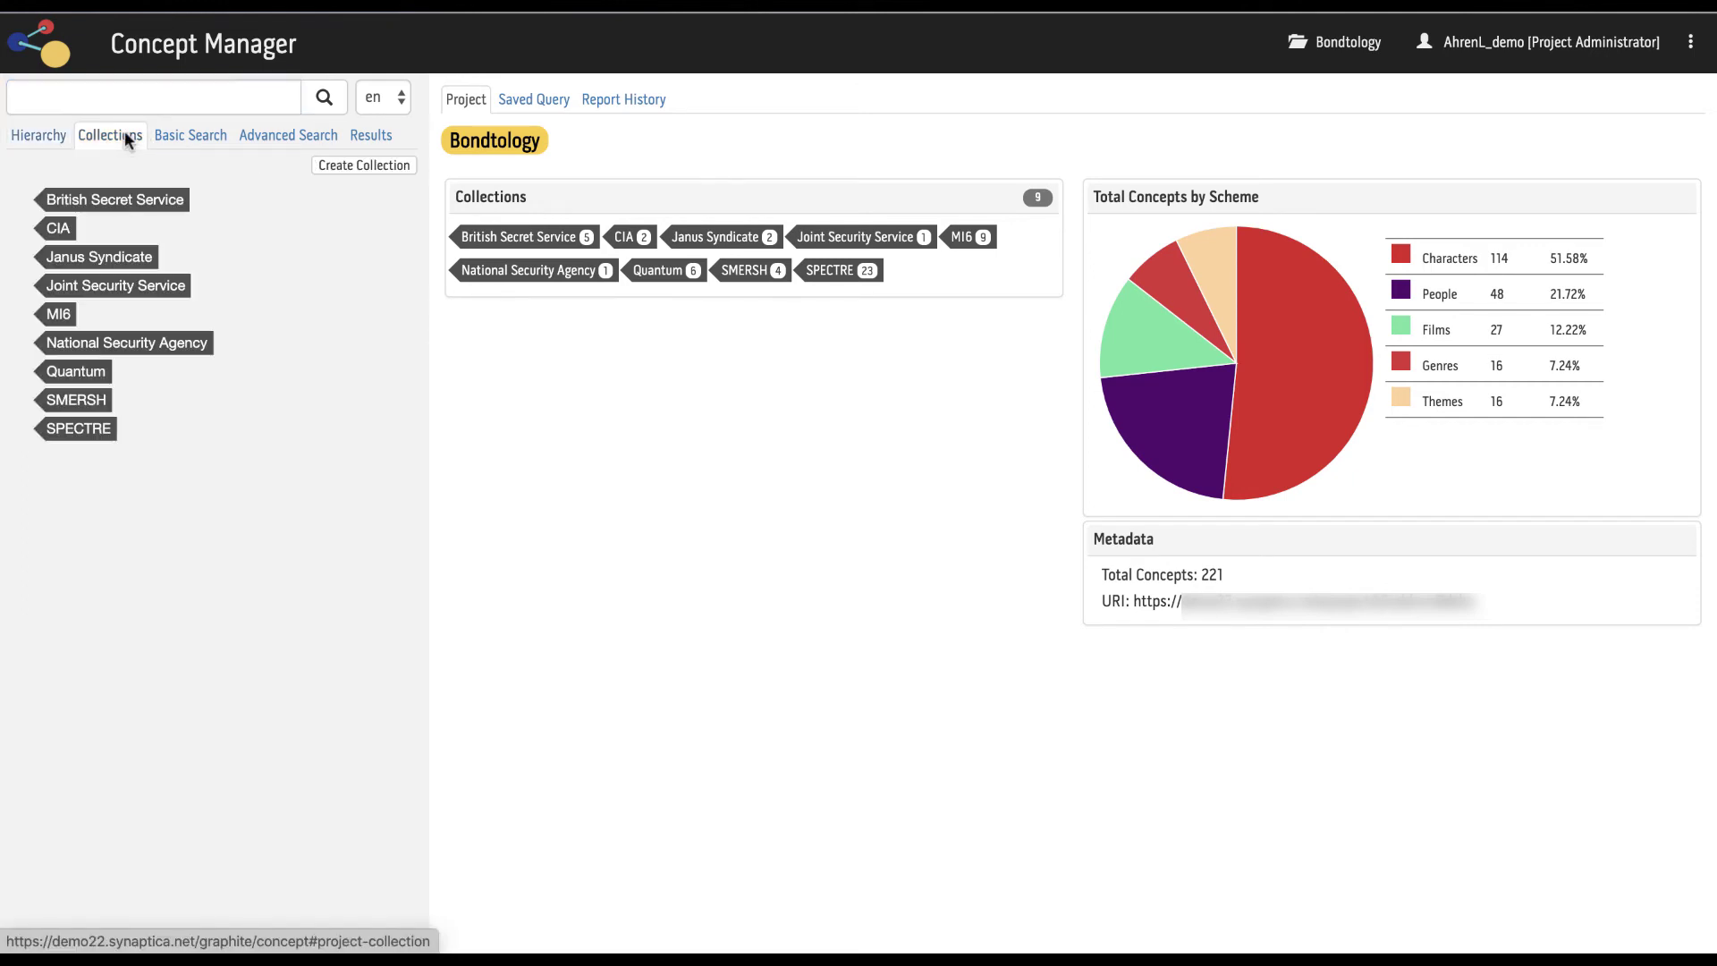
{"action": "left_click", "coordinate": [124, 204]}
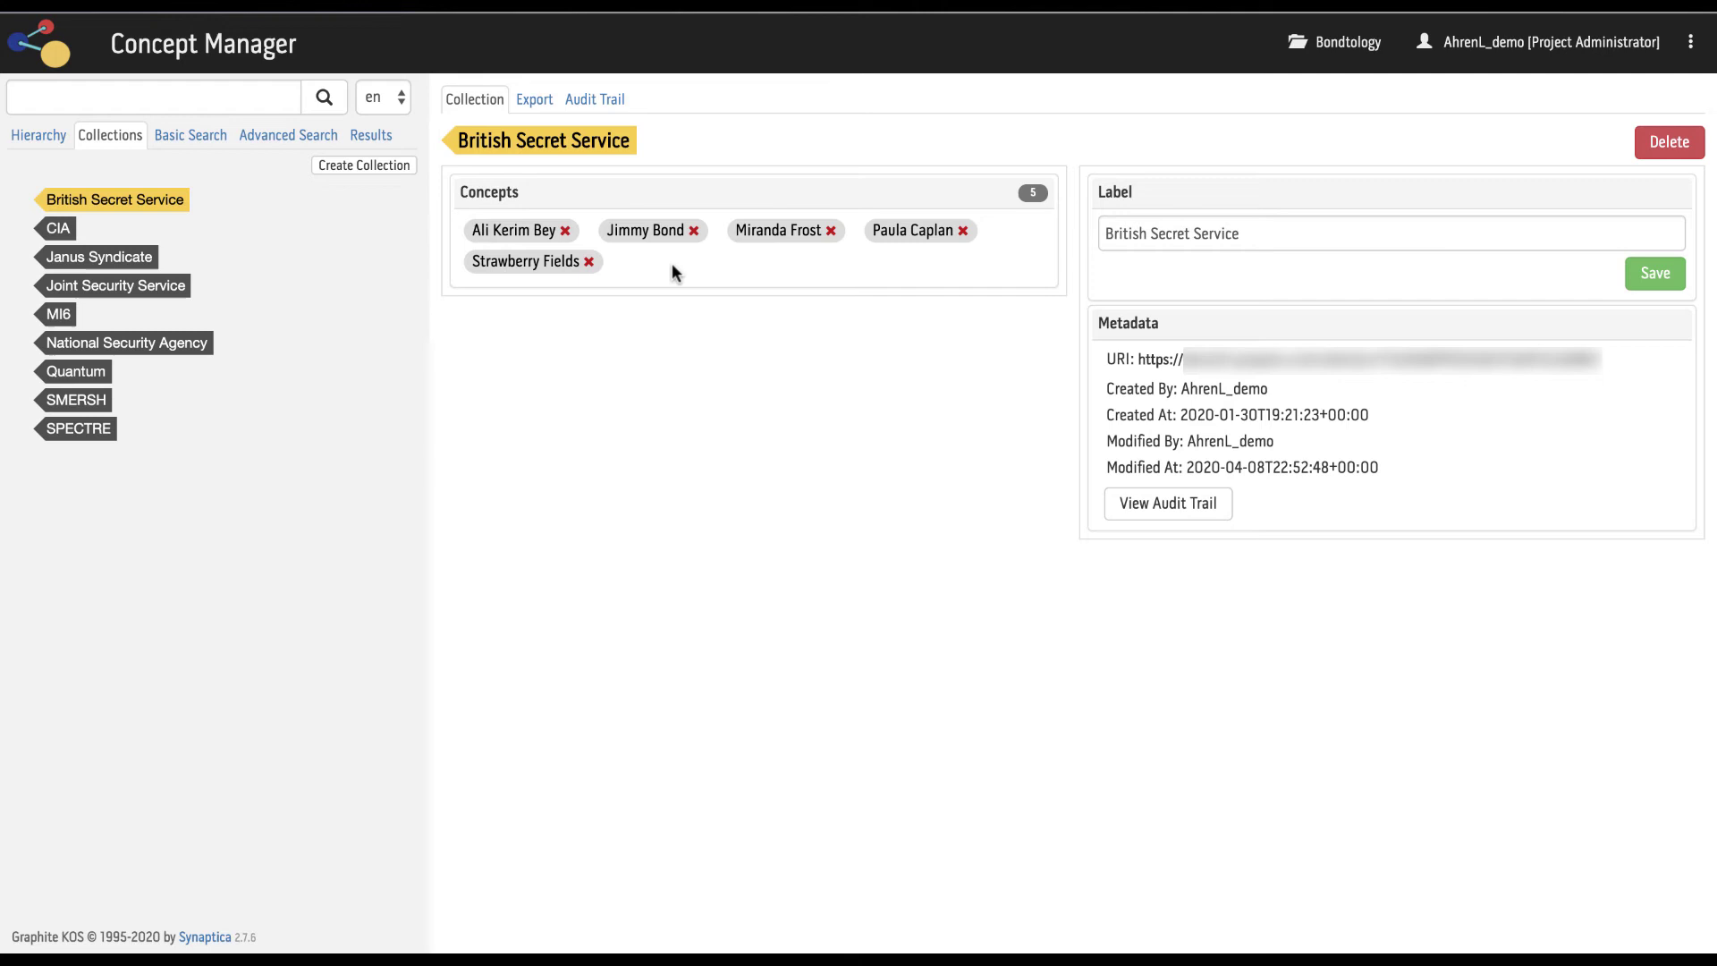
{"action": "left_click", "coordinate": [220, 134]}
Browse the Basic Search scheme and template dropdowns without choosing anything.
{"action": "left_click", "coordinate": [220, 125]}
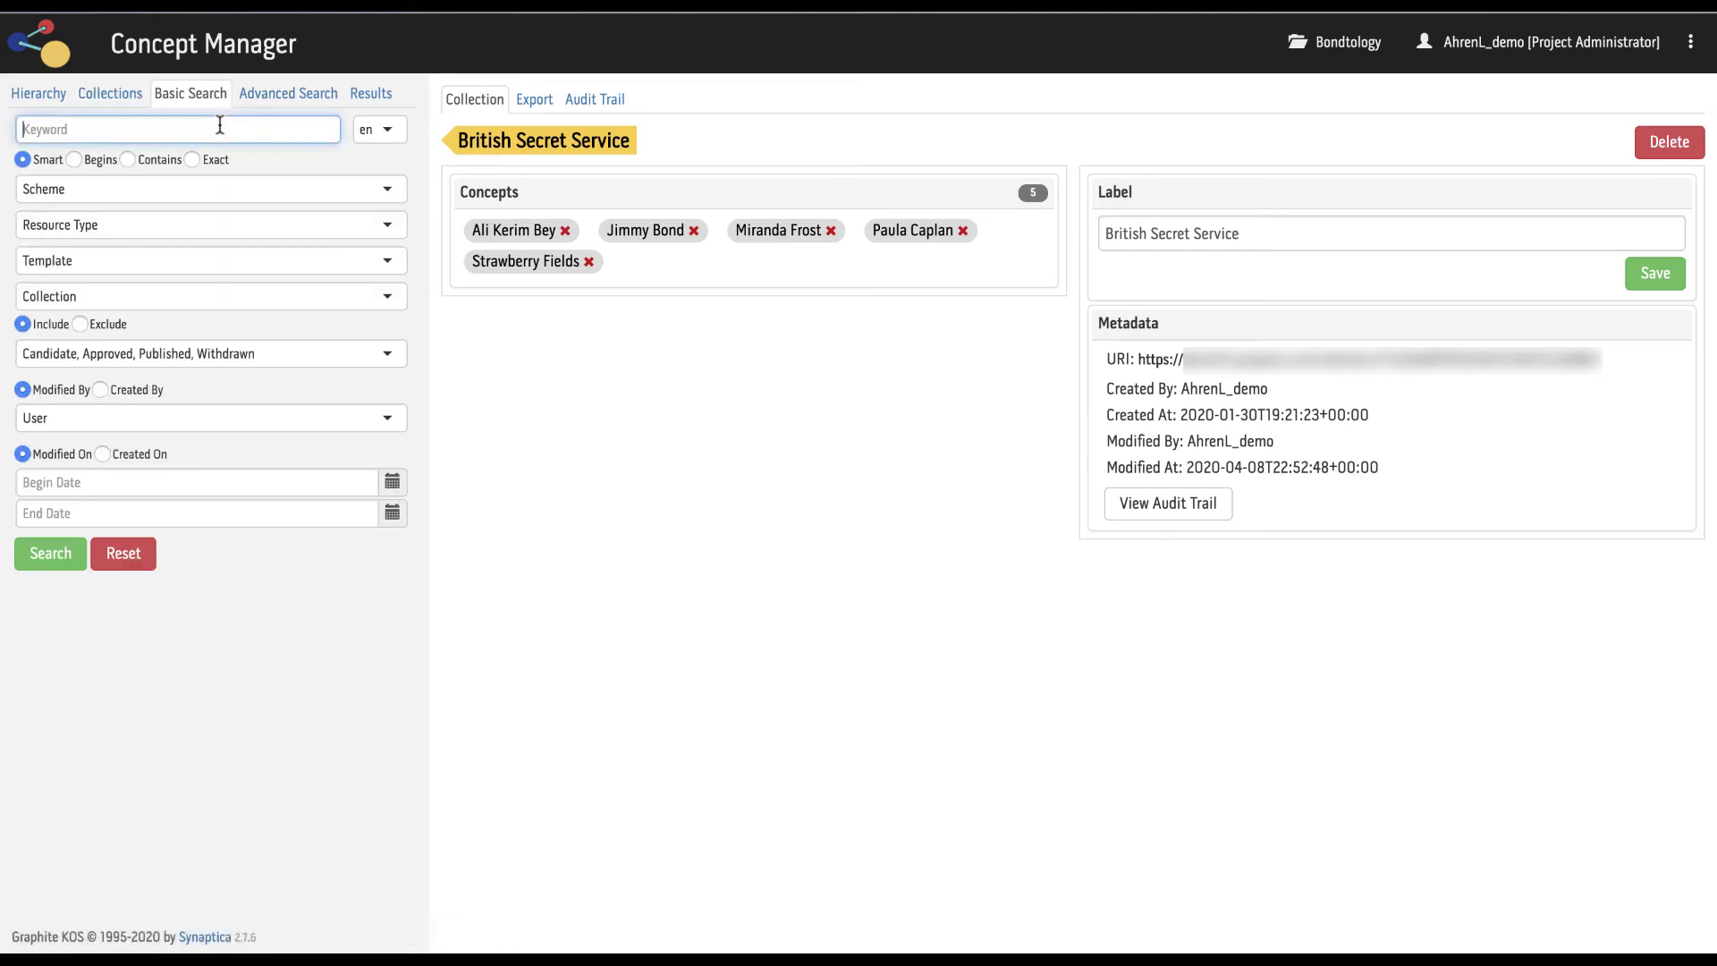
{"action": "left_click", "coordinate": [394, 188]}
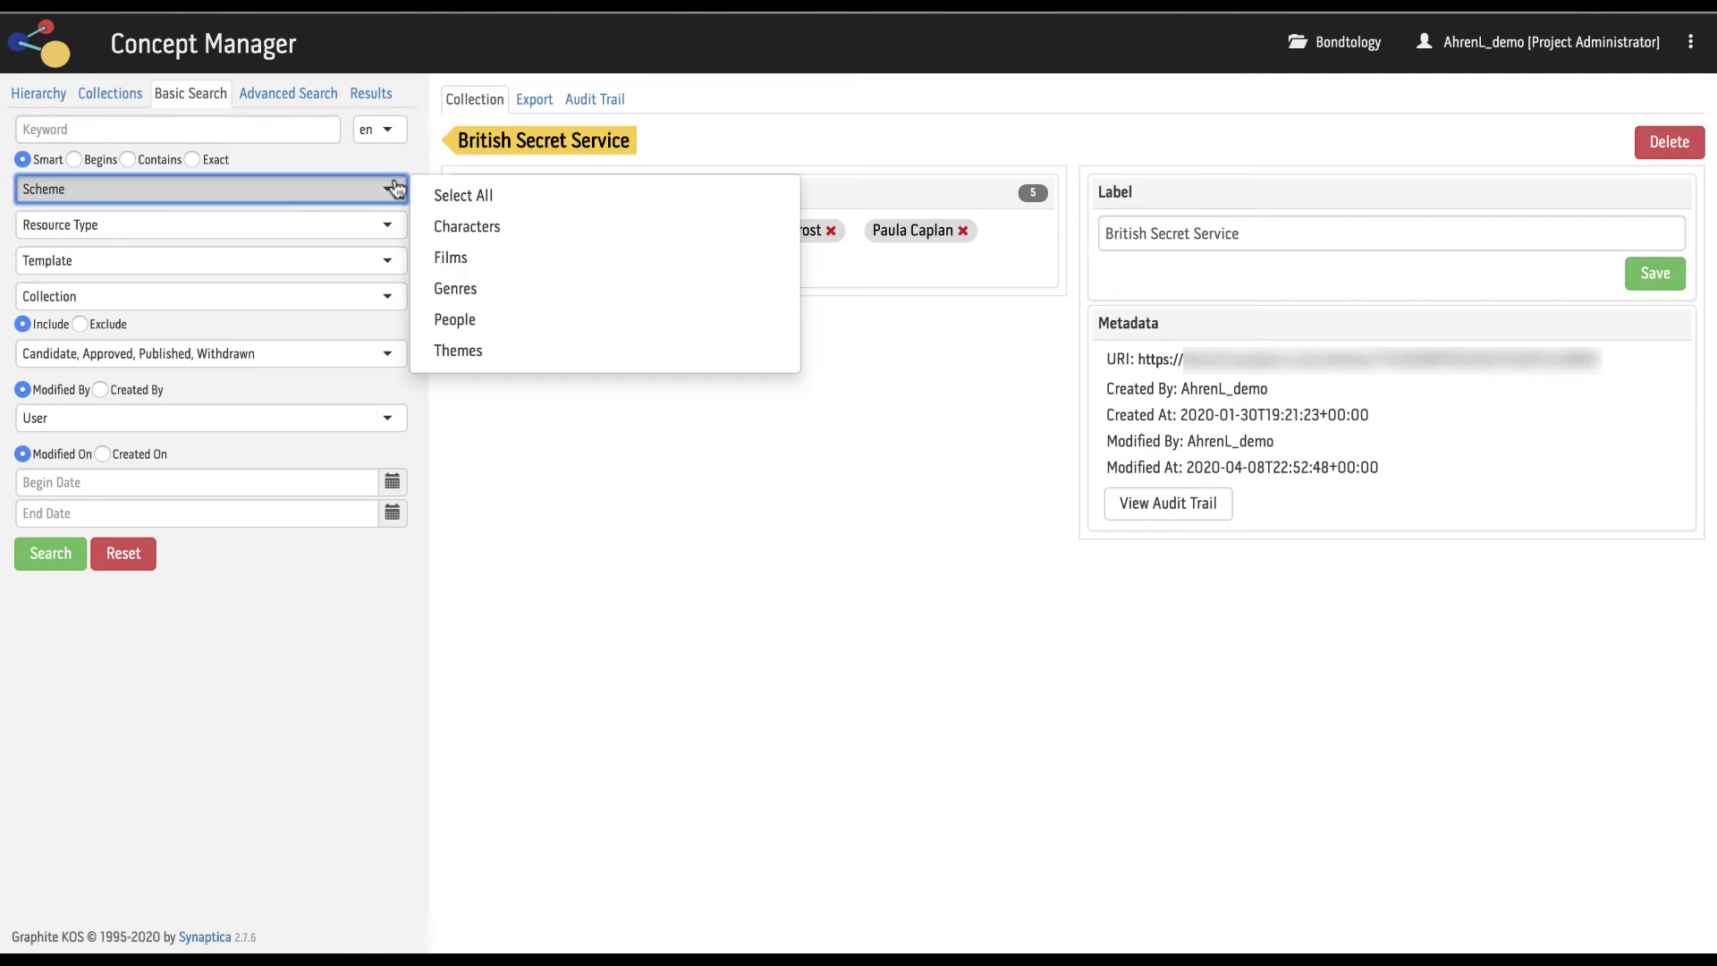
{"action": "left_click", "coordinate": [394, 188]}
{"action": "left_click", "coordinate": [395, 261]}
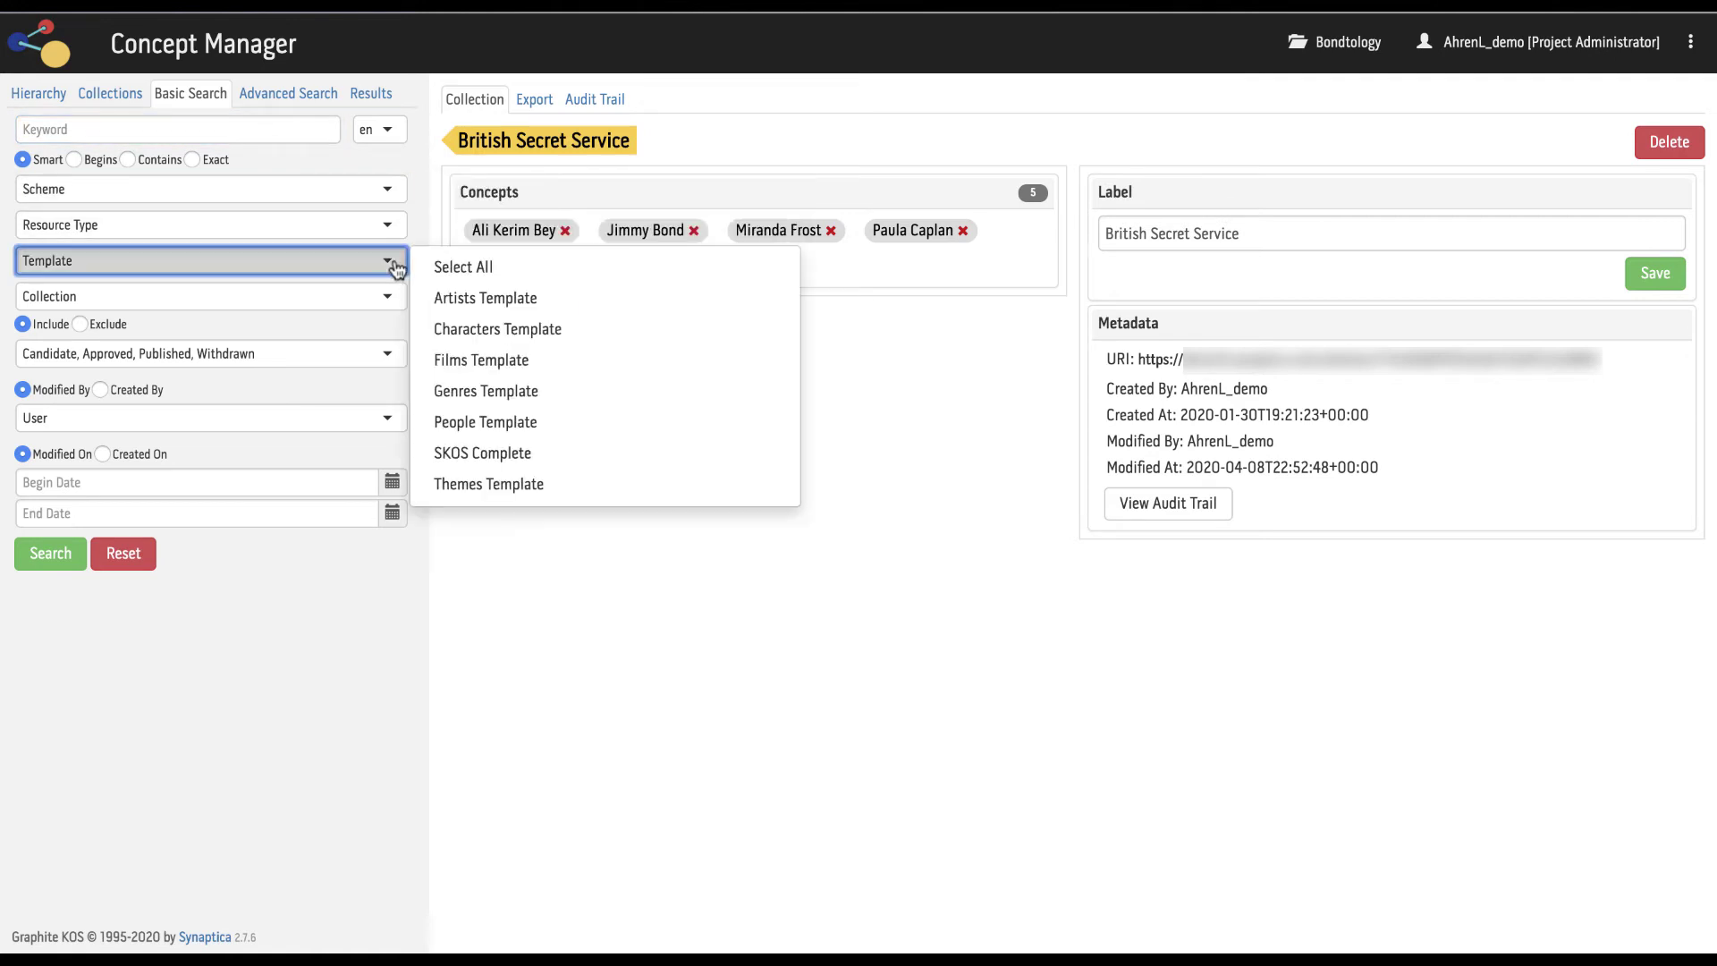
{"action": "left_click", "coordinate": [395, 261]}
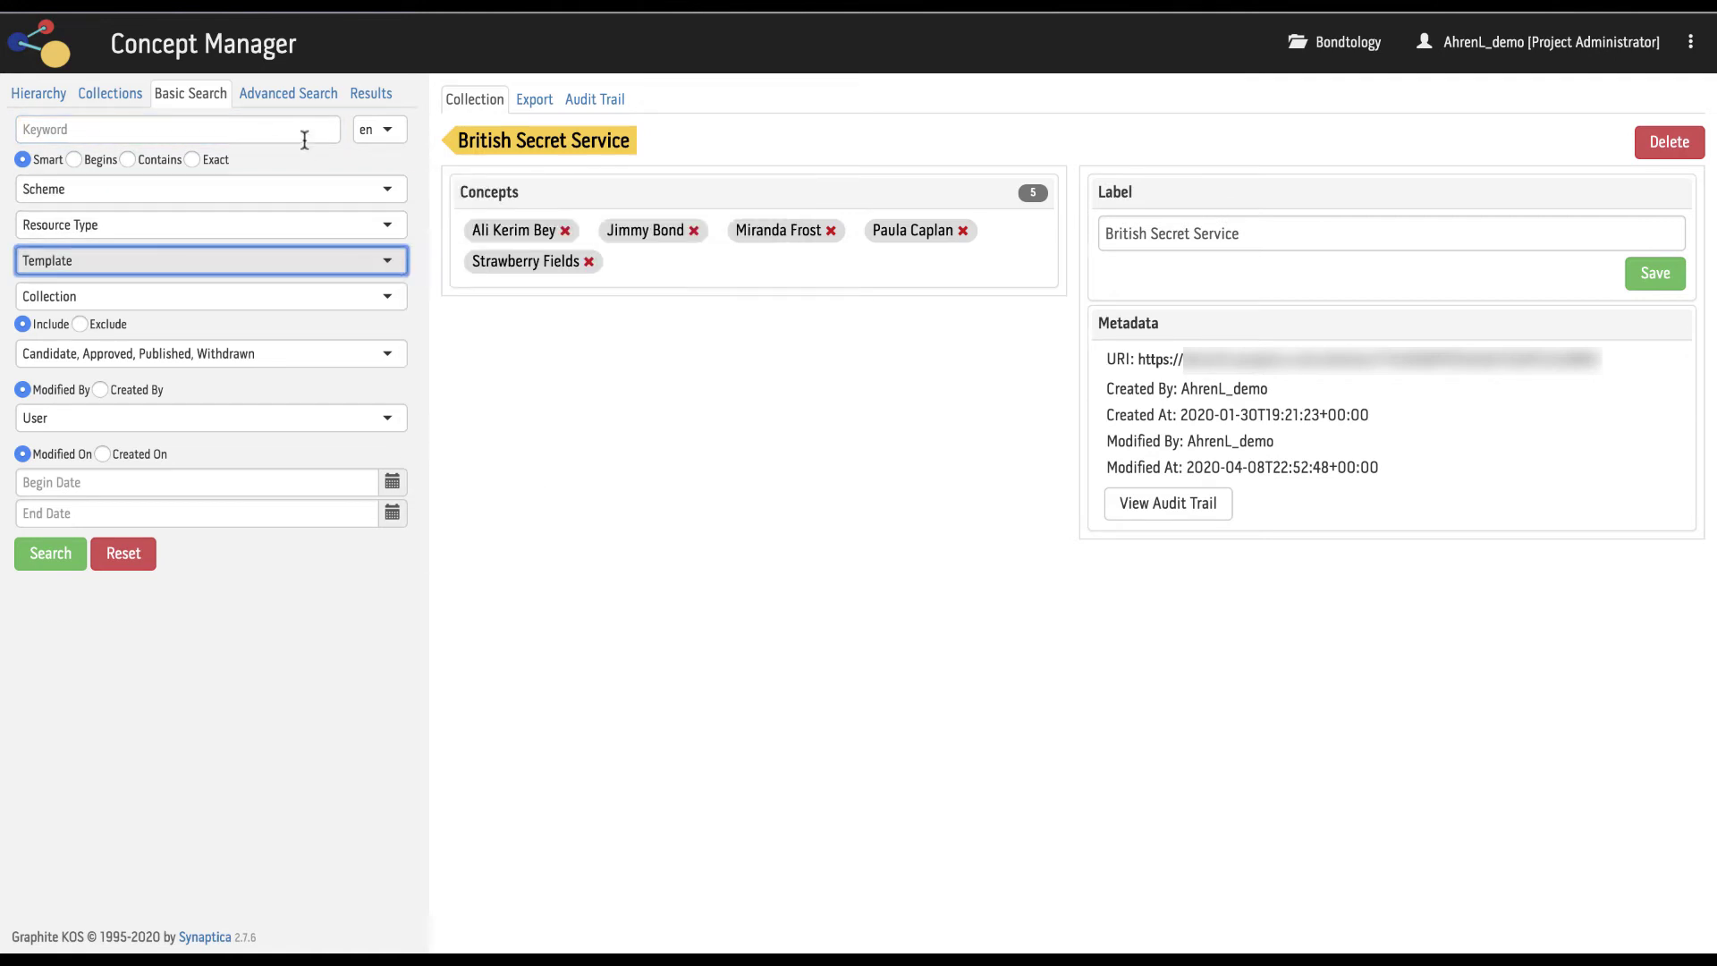
Try Resource Type and Status filters in Advanced Search, then cancel them.
{"action": "left_click", "coordinate": [300, 95]}
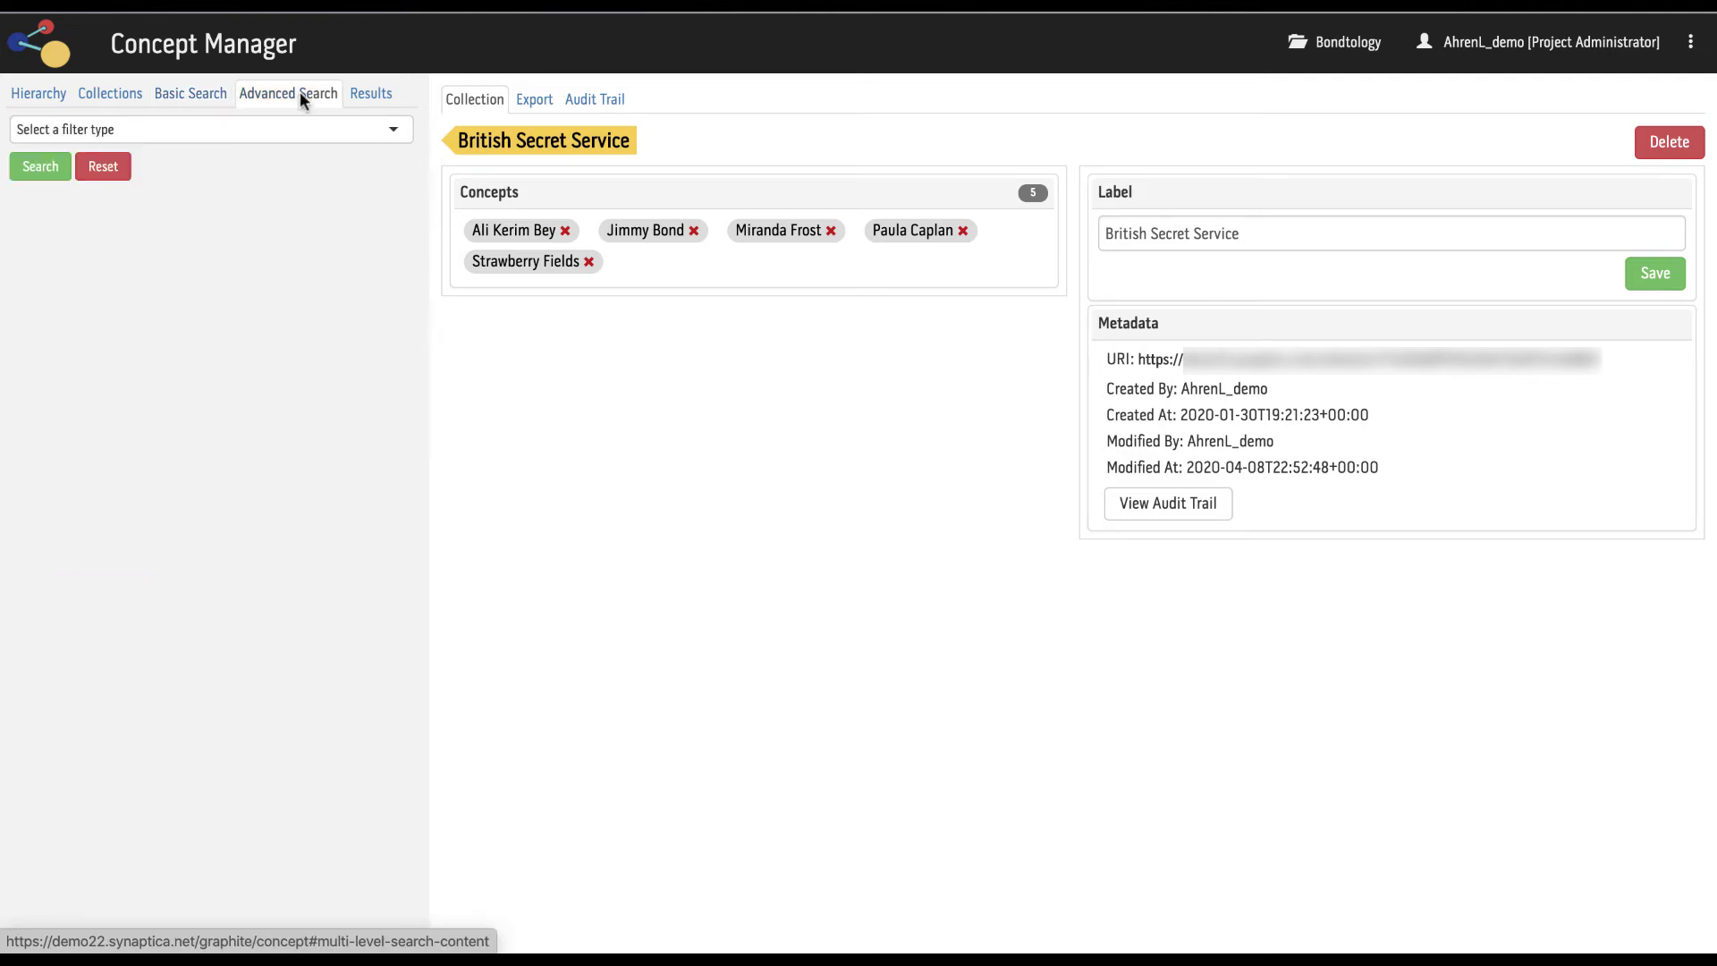
{"action": "left_click", "coordinate": [394, 134]}
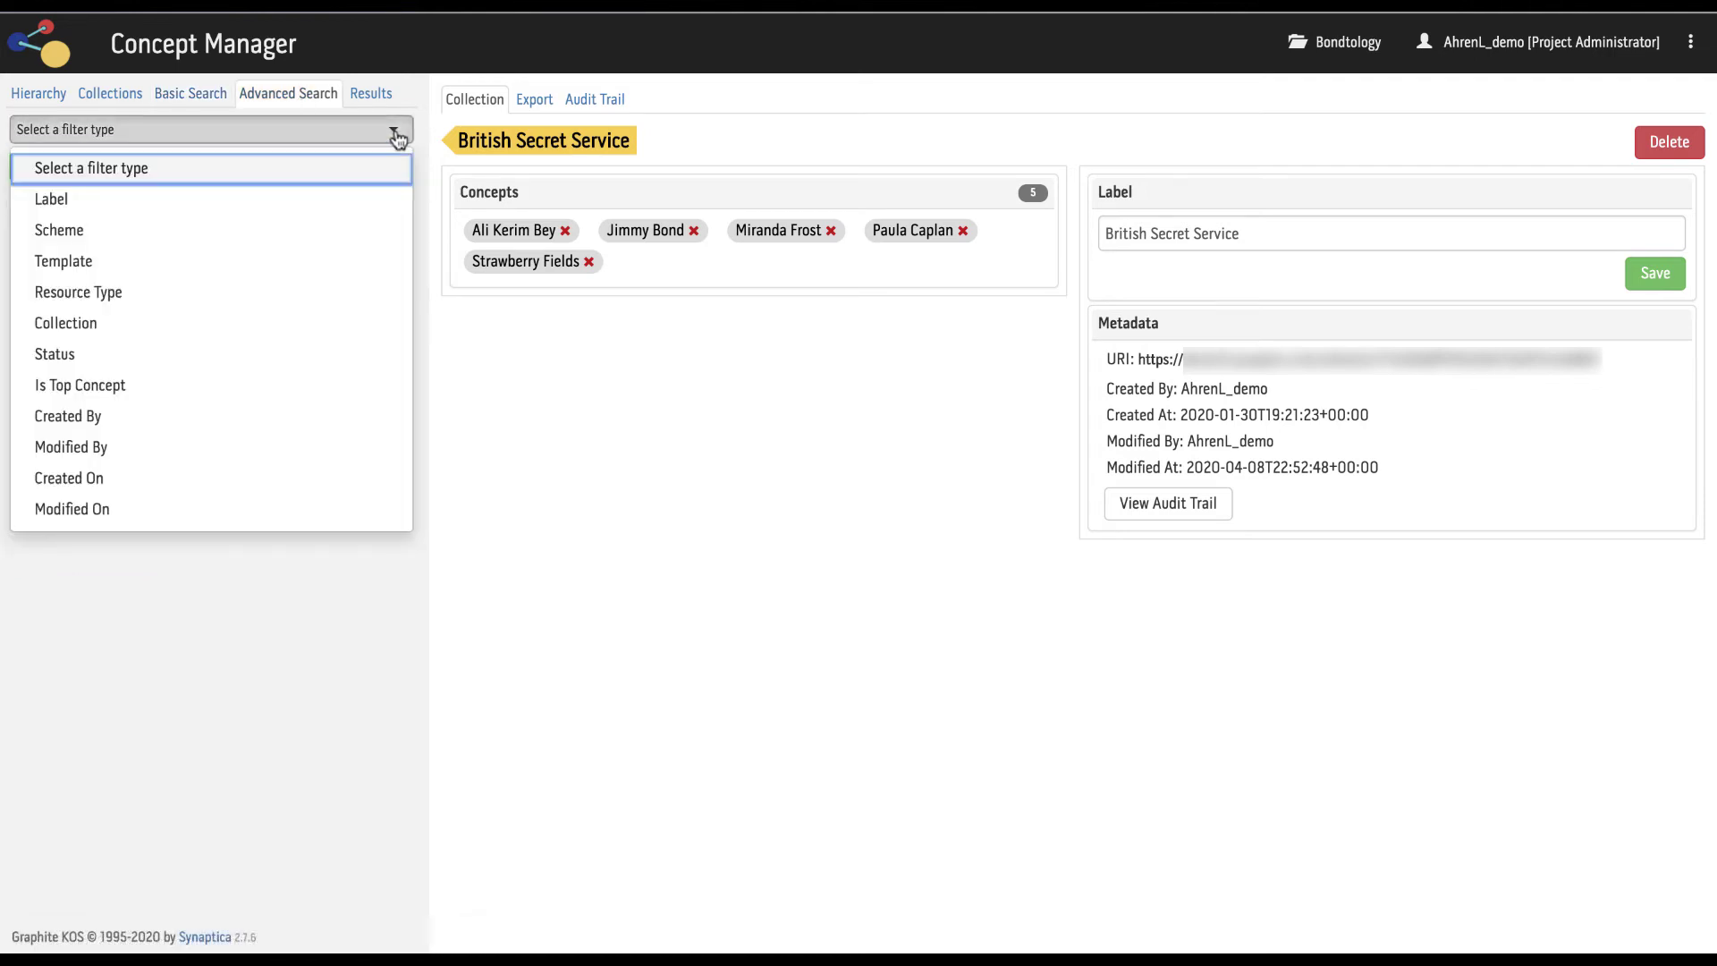
{"action": "left_click", "coordinate": [298, 292]}
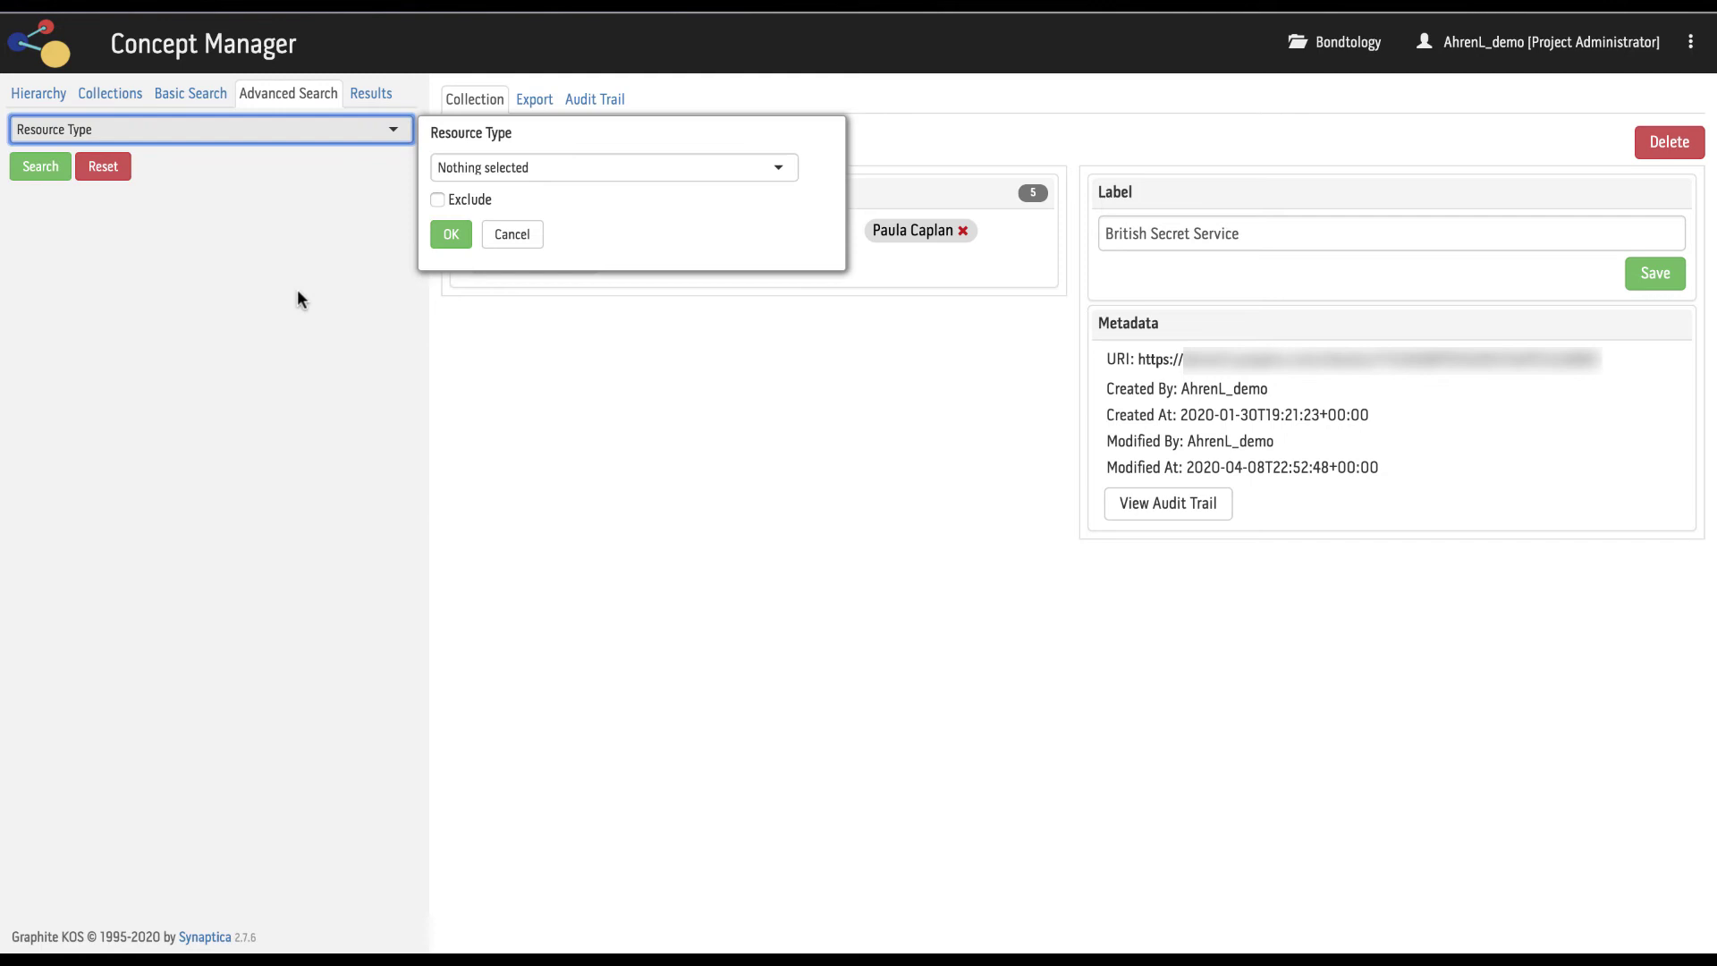
{"action": "left_click", "coordinate": [661, 177]}
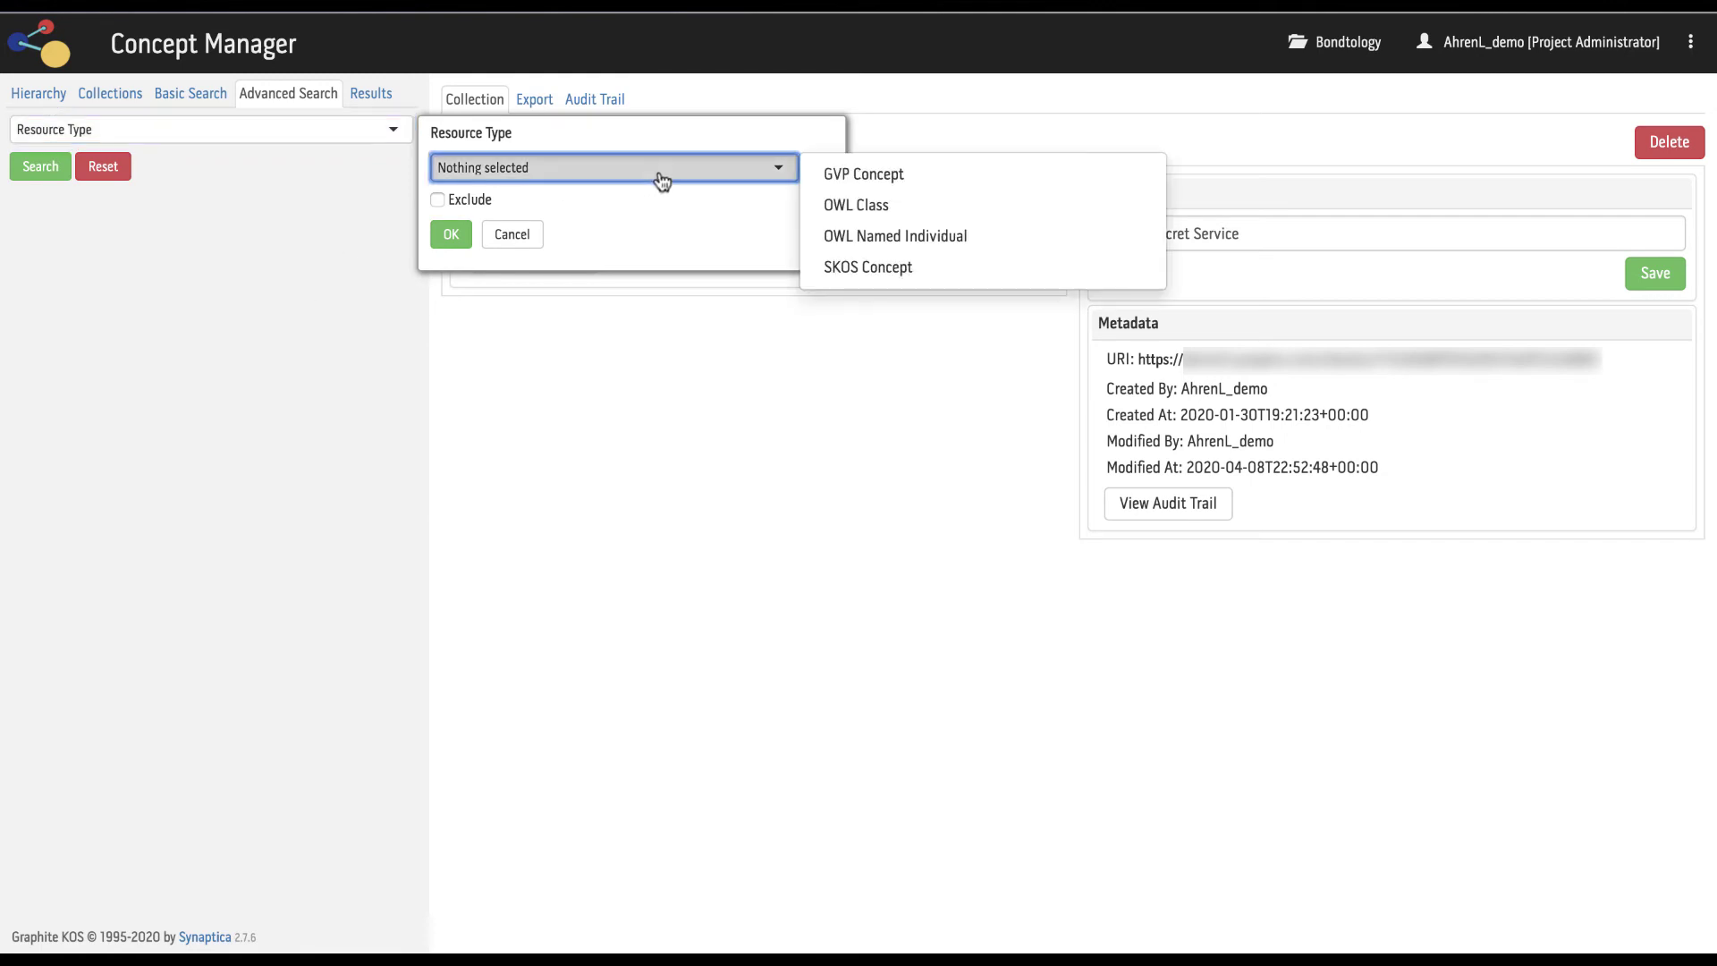
{"action": "left_click", "coordinate": [503, 236]}
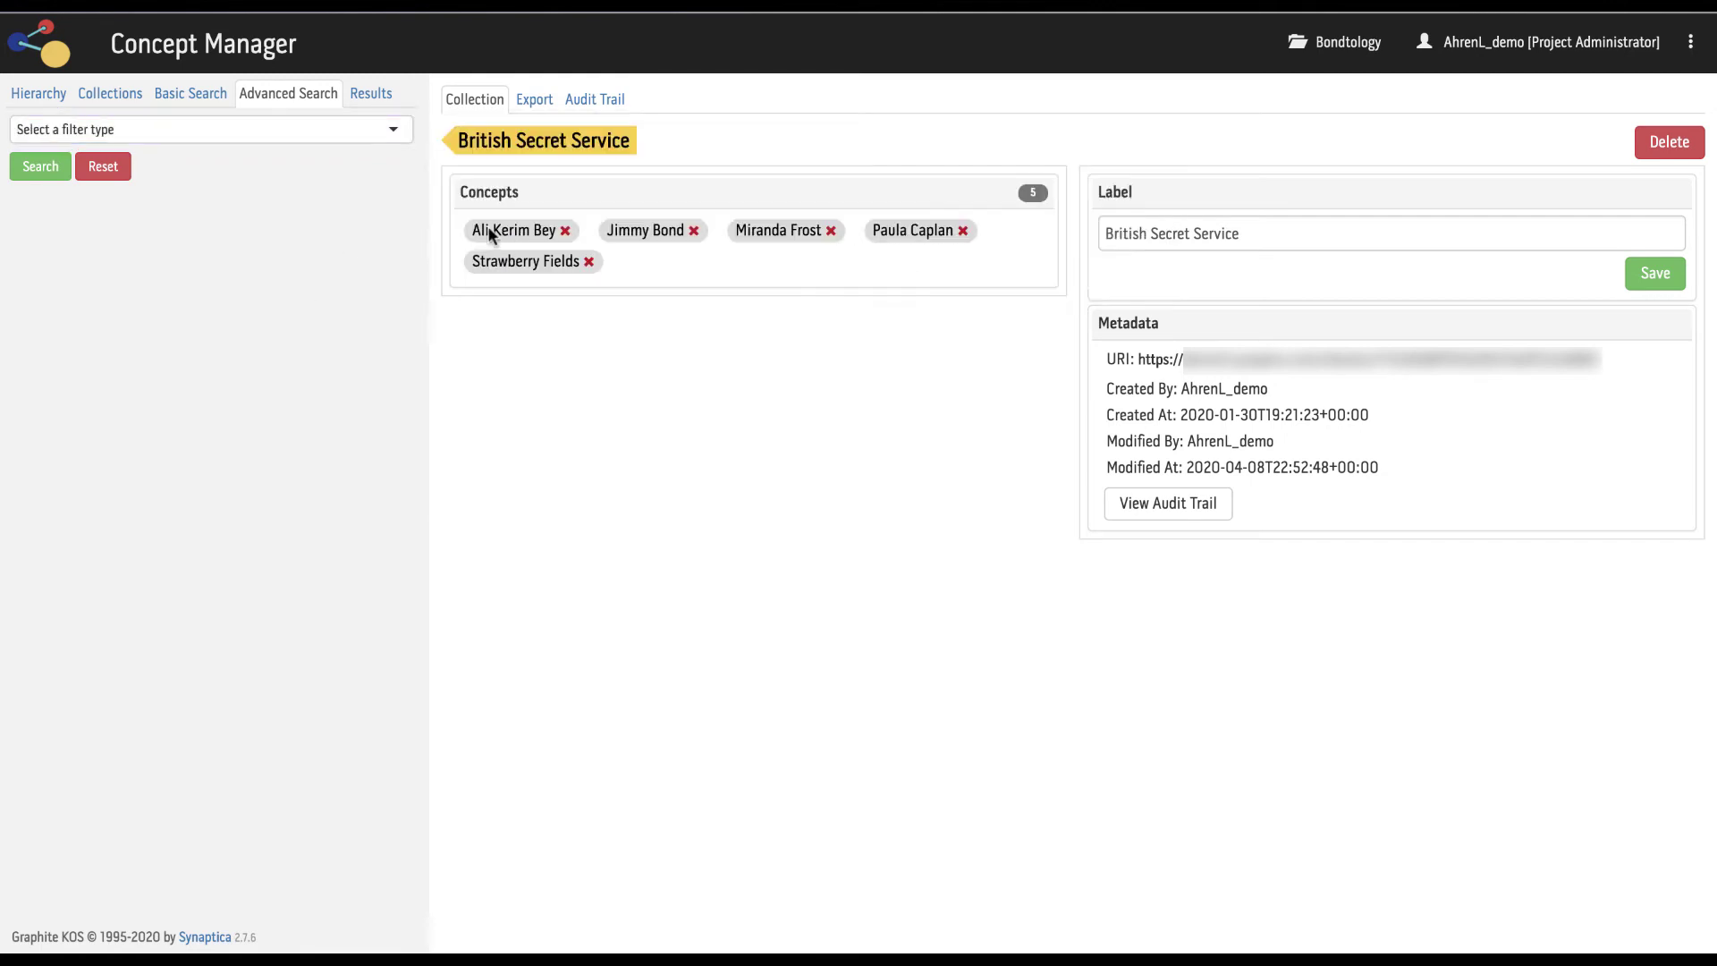
{"action": "left_click", "coordinate": [398, 131]}
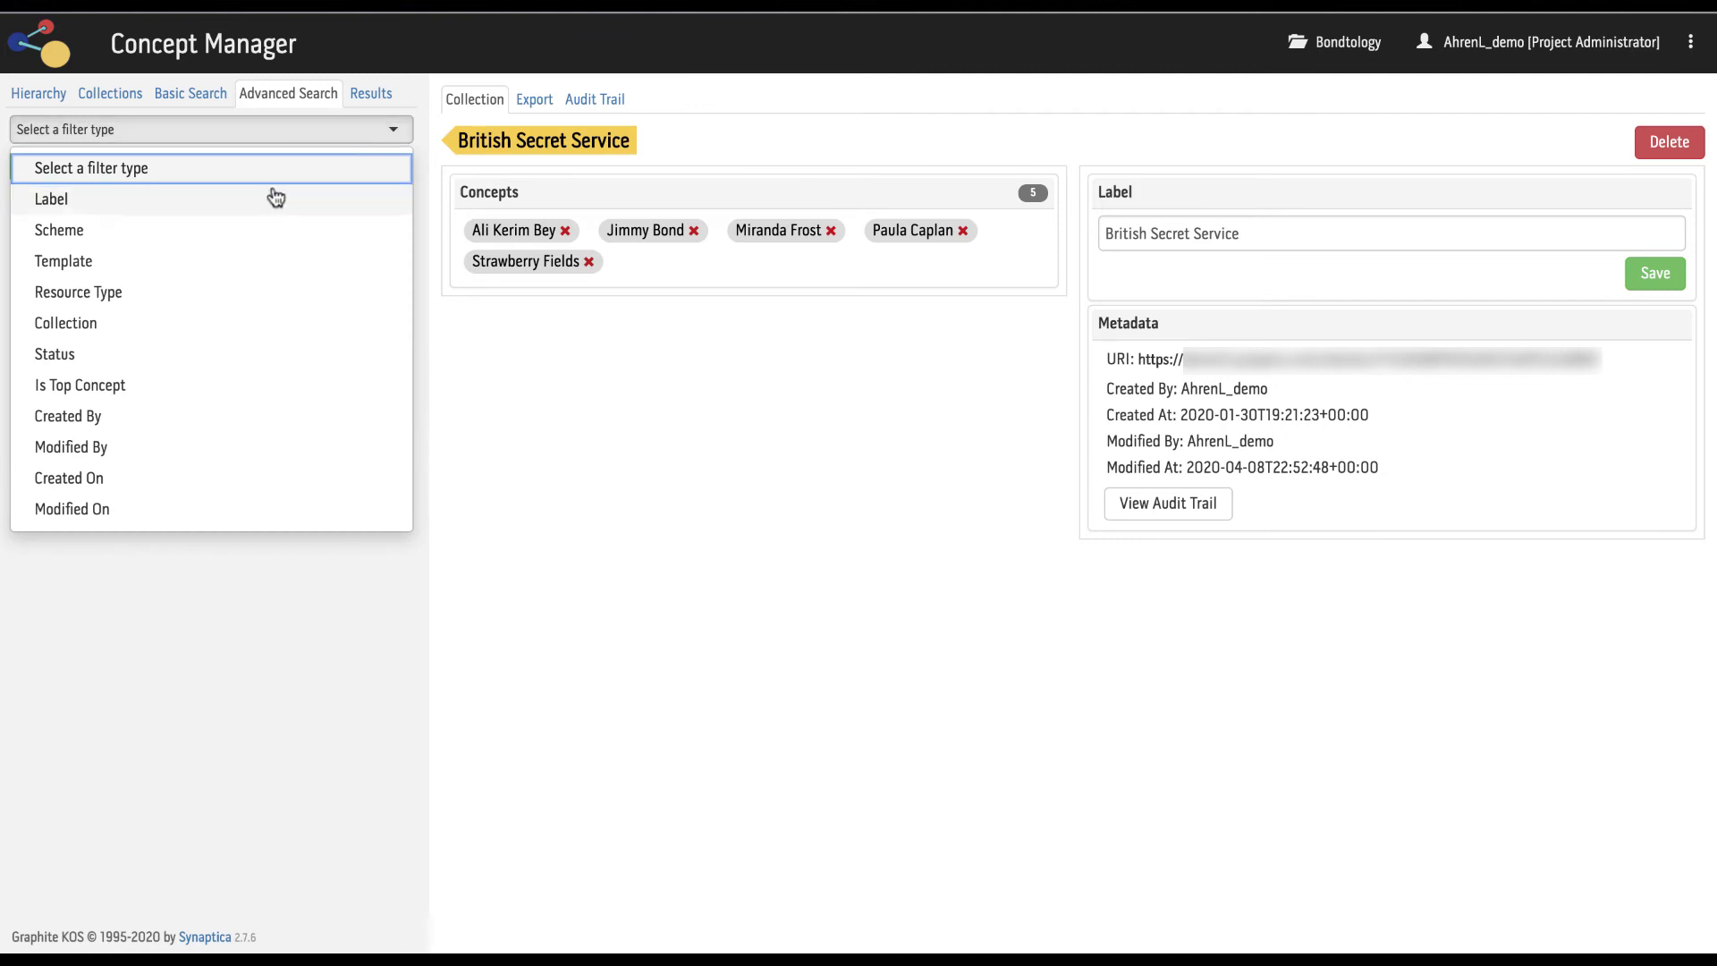
{"action": "left_click", "coordinate": [114, 356]}
{"action": "left_click", "coordinate": [540, 178]}
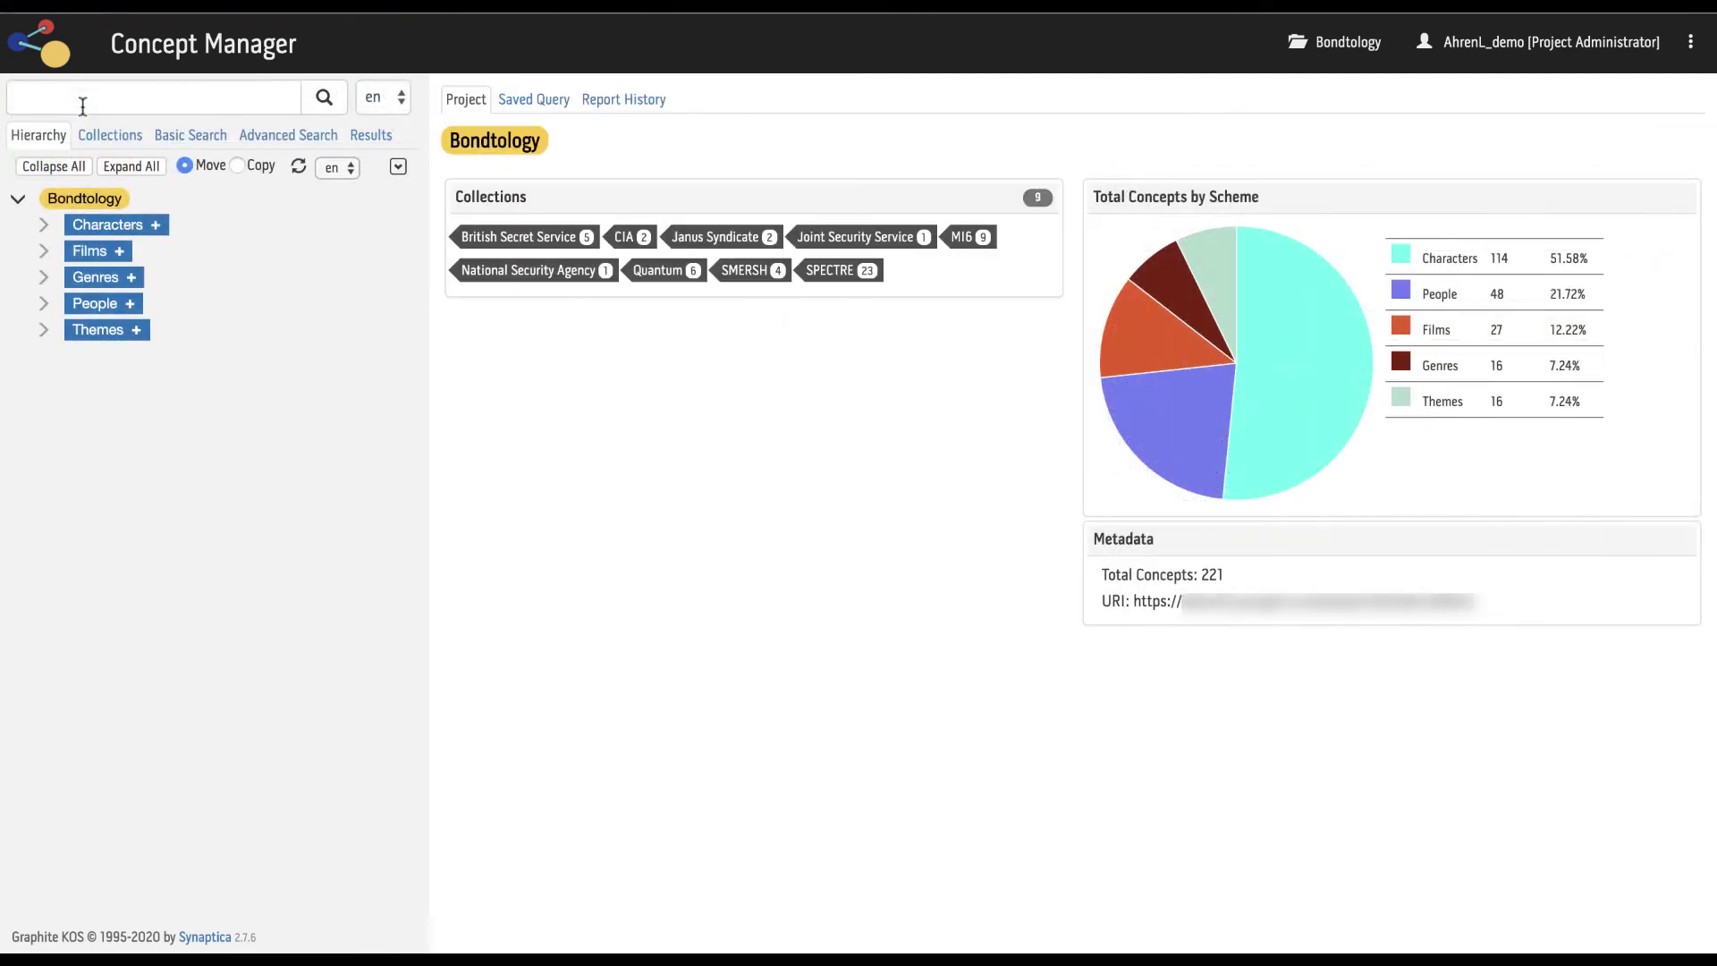
Search concepts for 'Bond', finding 7 matches.
{"action": "left_click", "coordinate": [82, 107]}
{"action": "type", "text": "Bond"}
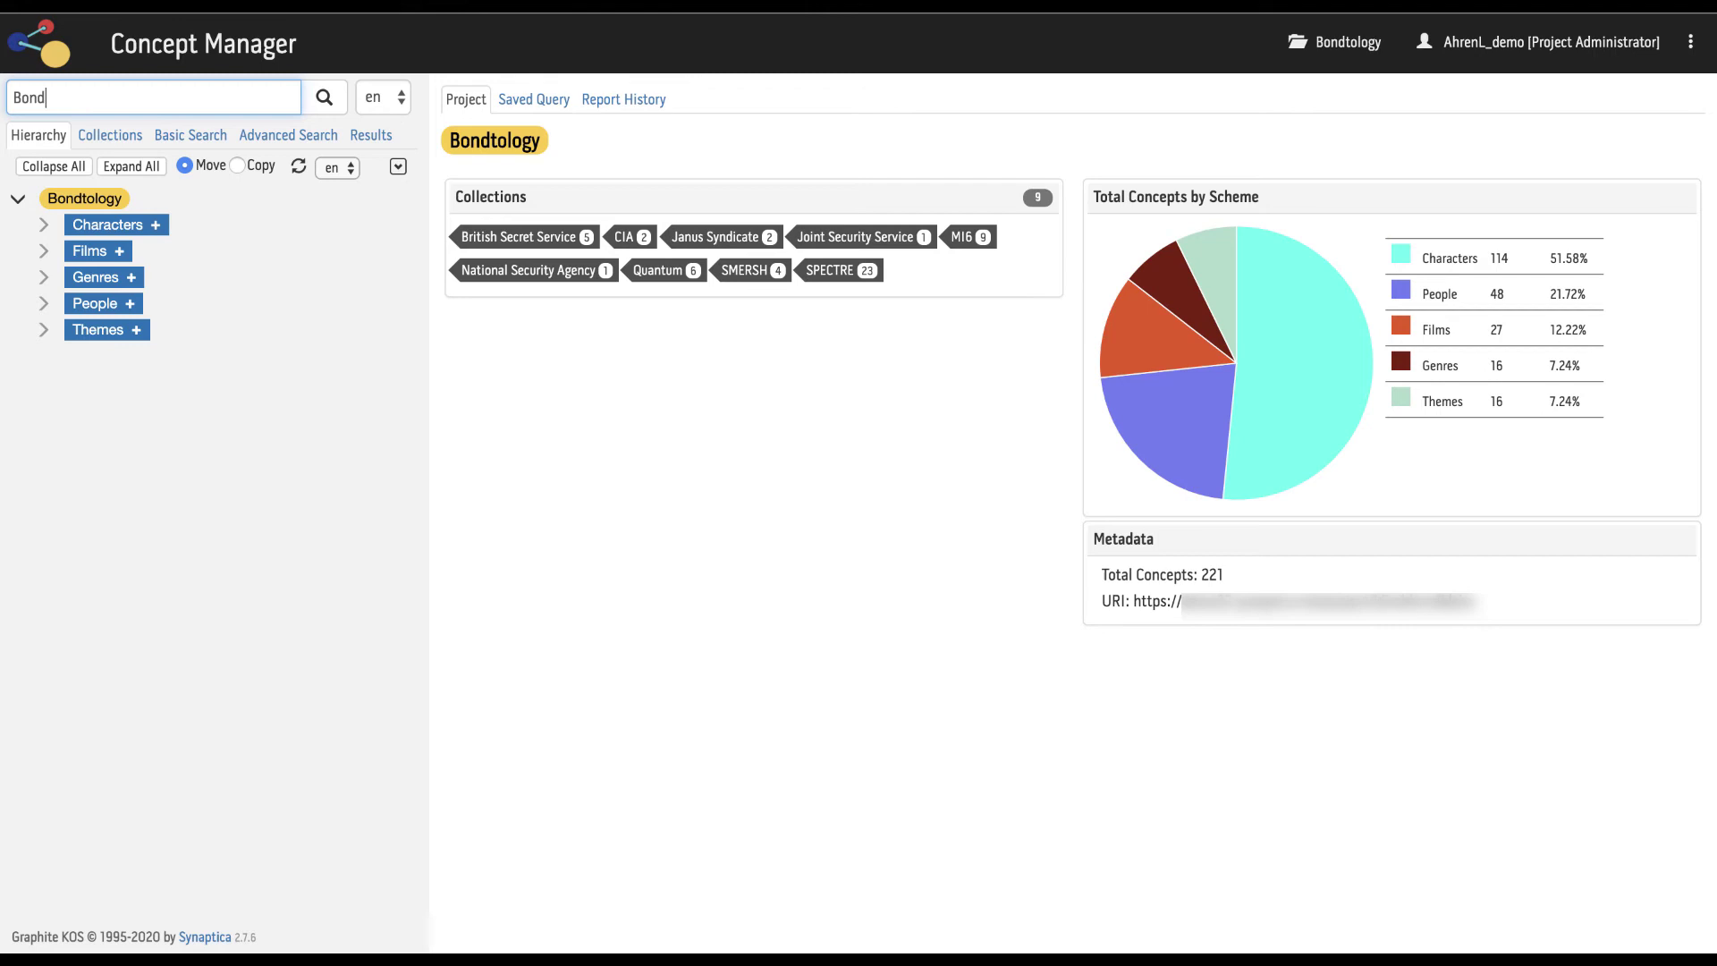
{"action": "key", "text": "Return"}
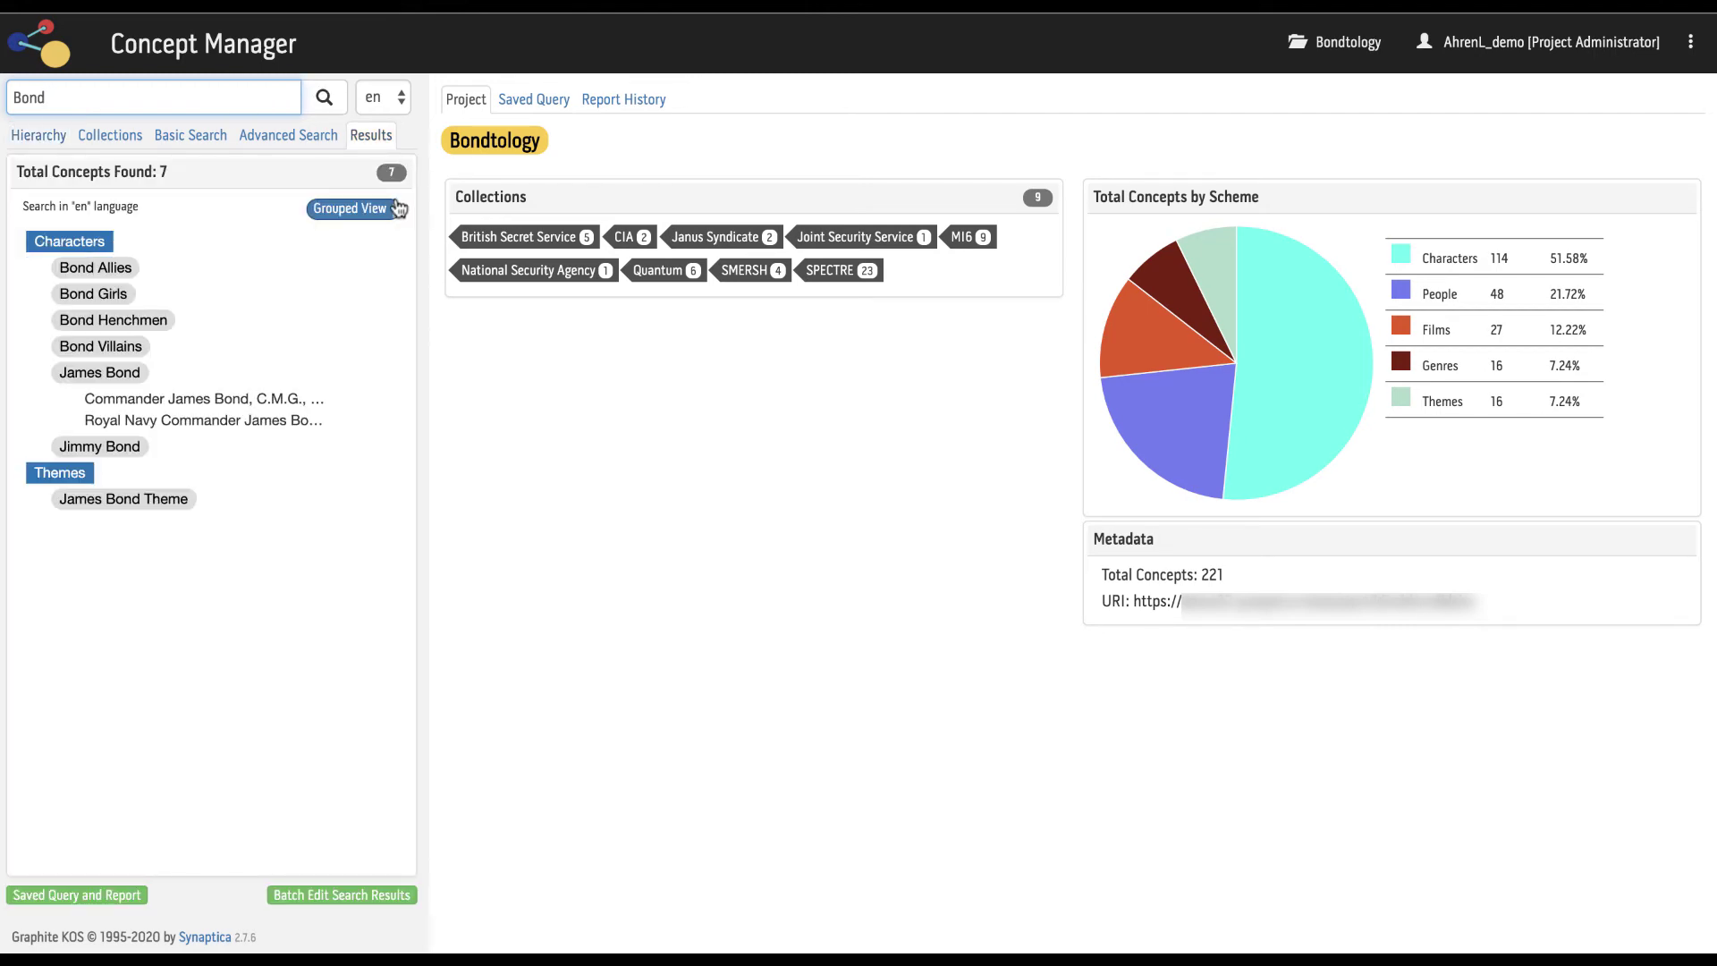
Toggle flat and grouped result views, then start a Saved Query and Report.
{"action": "left_click", "coordinate": [398, 209]}
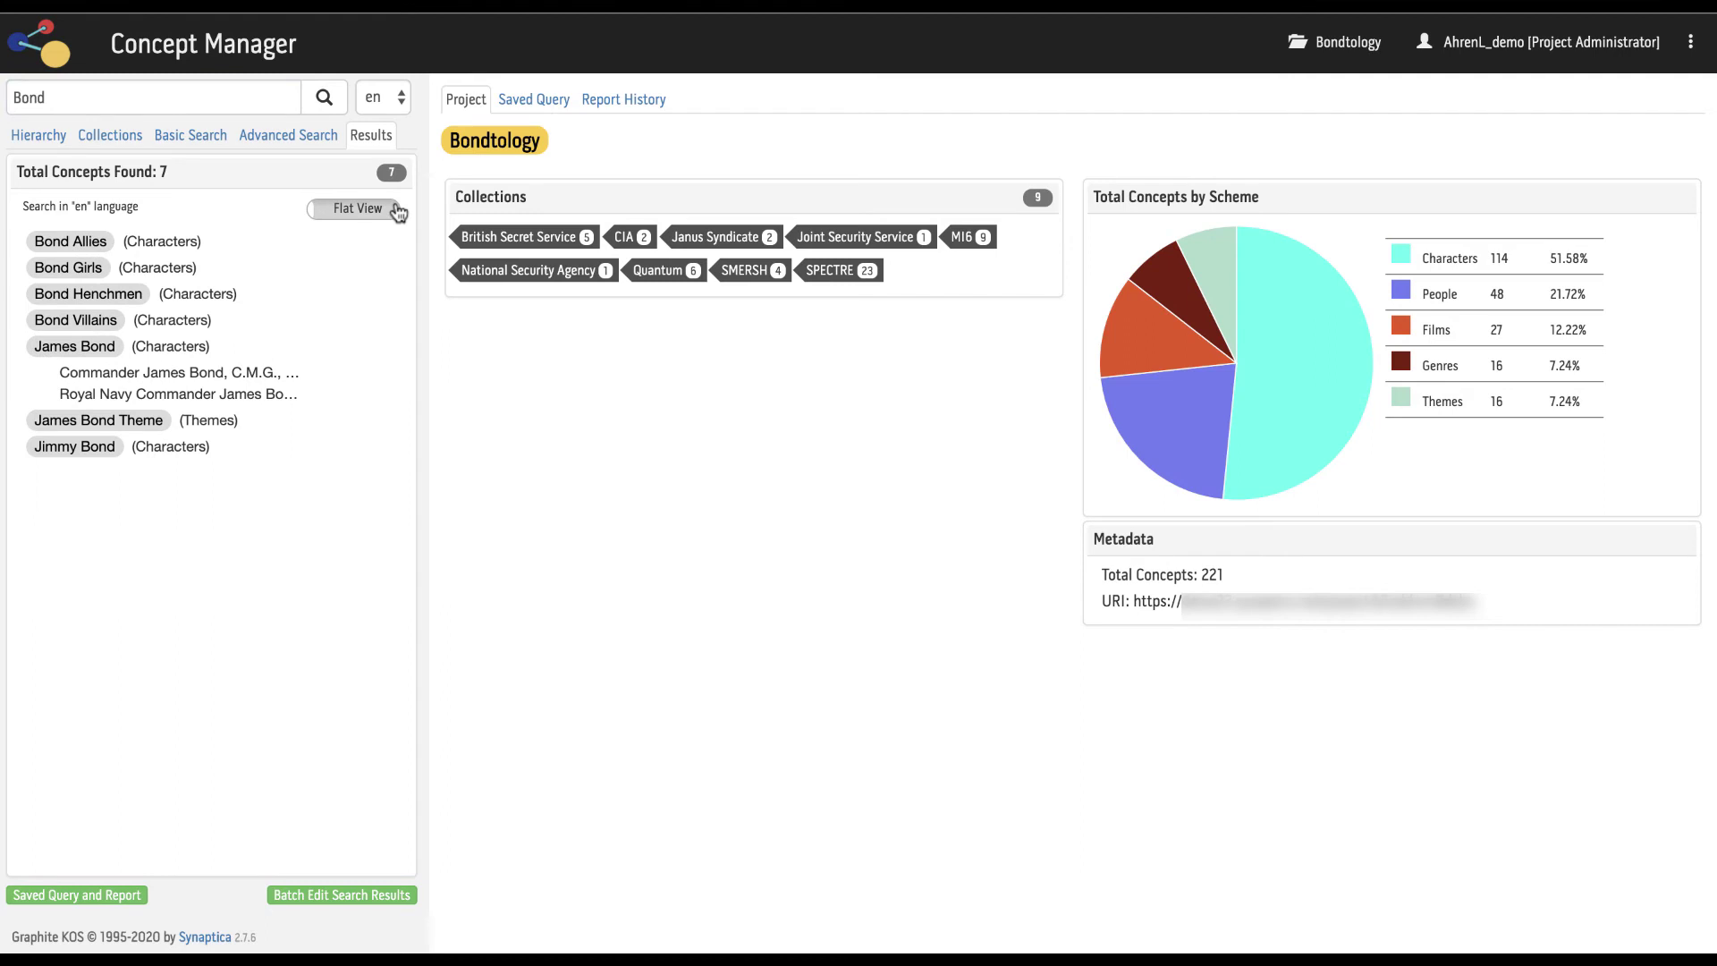
{"action": "left_click", "coordinate": [398, 209]}
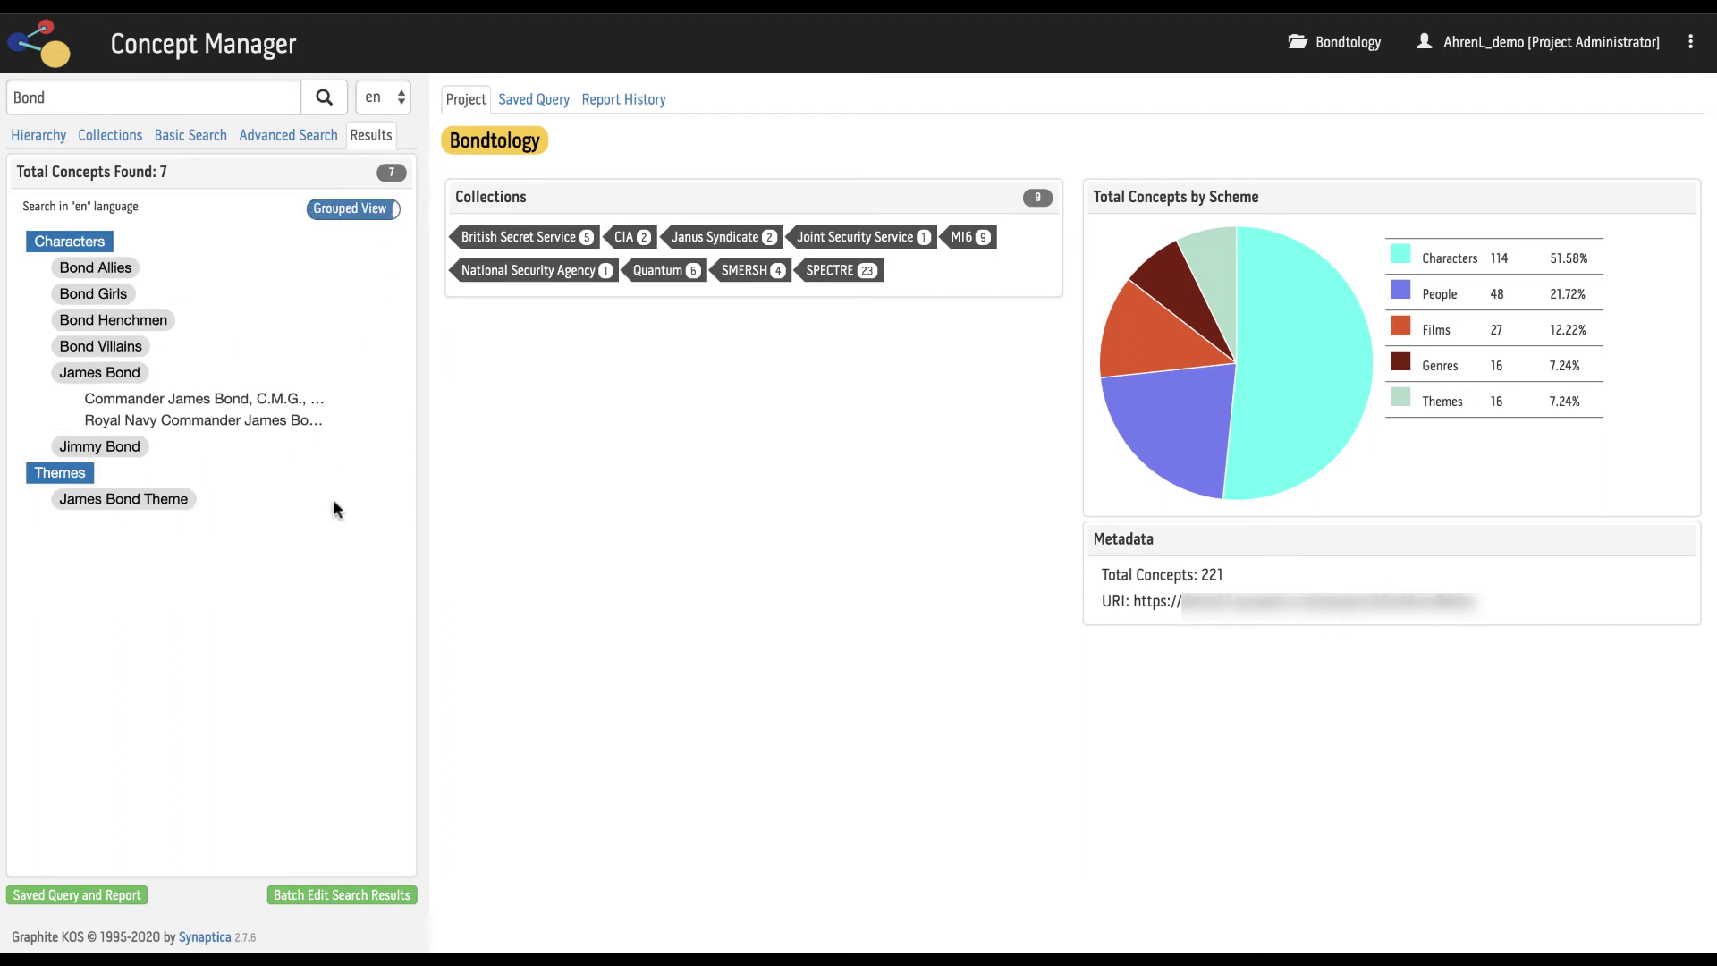
{"action": "left_click", "coordinate": [63, 897]}
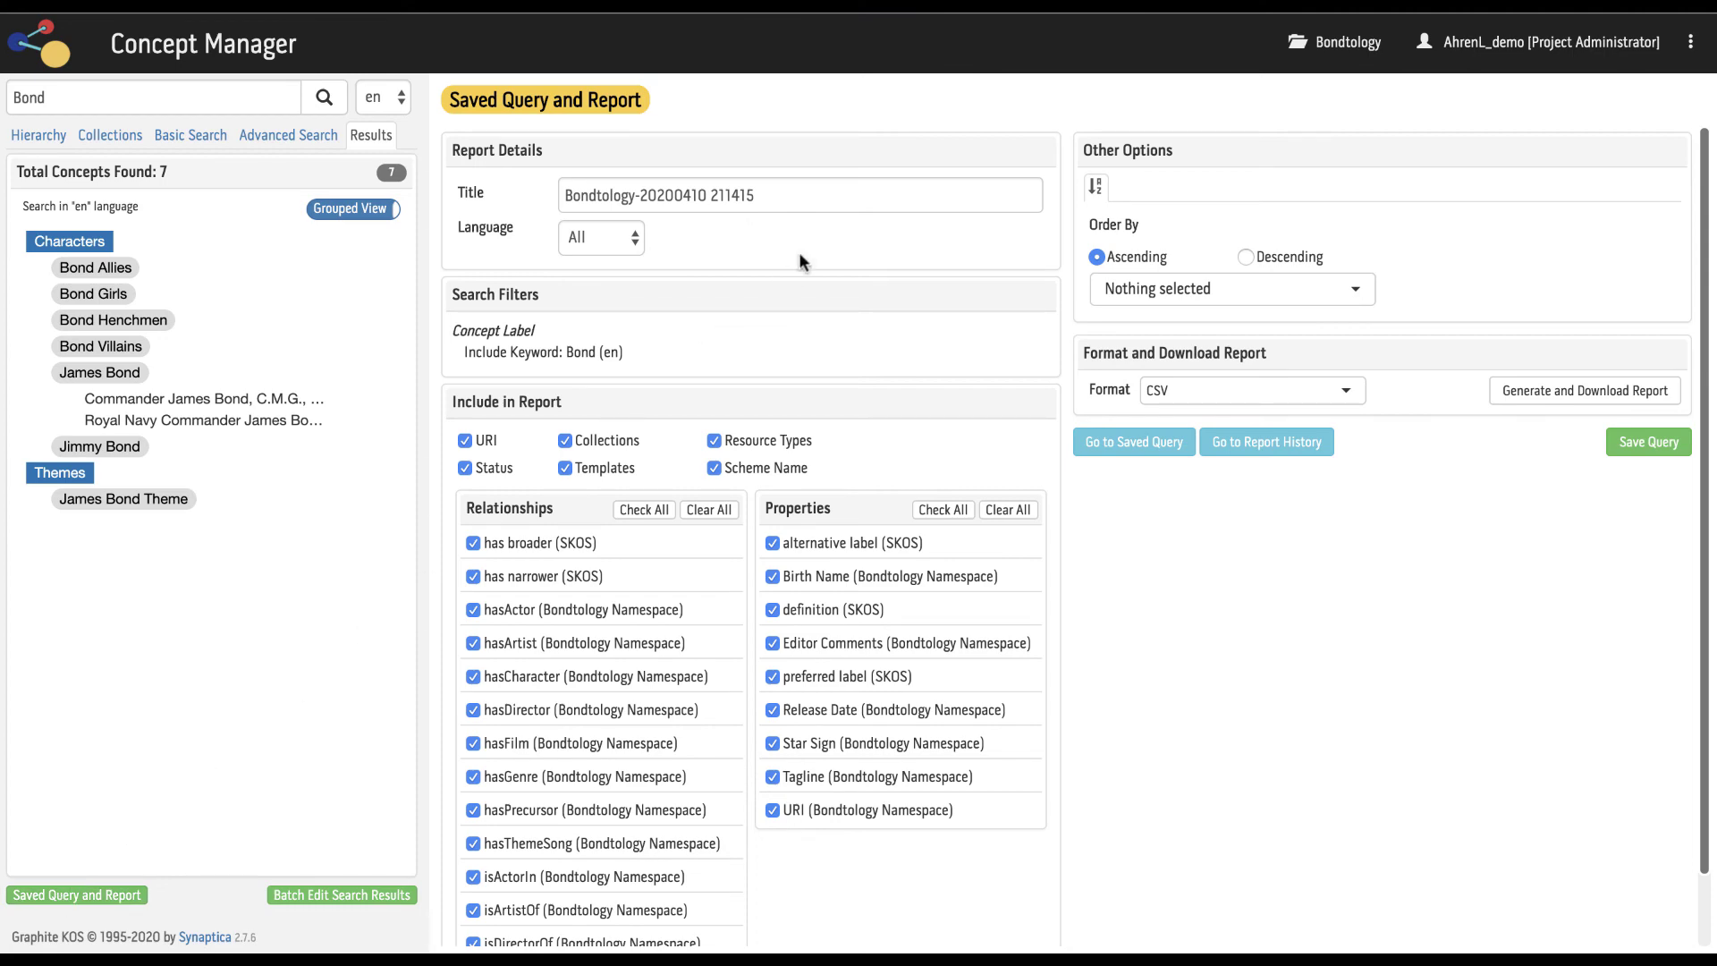
{"action": "scroll", "coordinate": [799, 253], "scroll_direction": "down", "scroll_amount": 2}
{"action": "scroll", "coordinate": [800, 260], "scroll_direction": "up", "scroll_amount": 2}
{"action": "left_click", "coordinate": [1357, 289]}
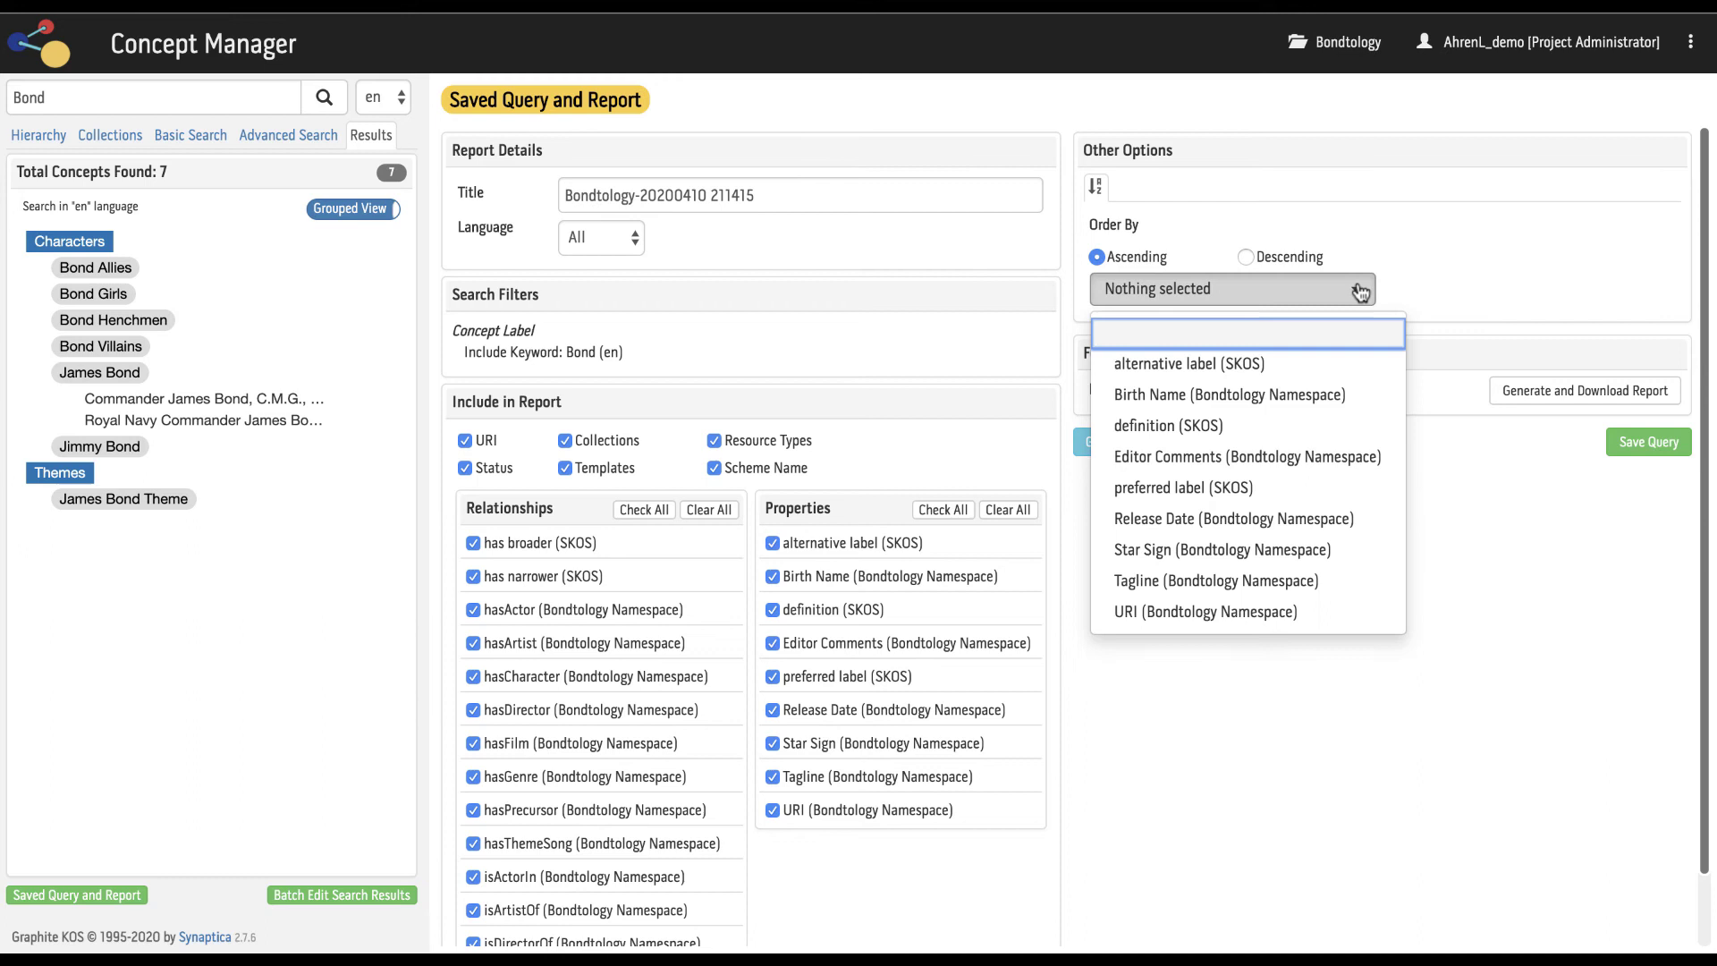
{"action": "left_click", "coordinate": [1360, 292]}
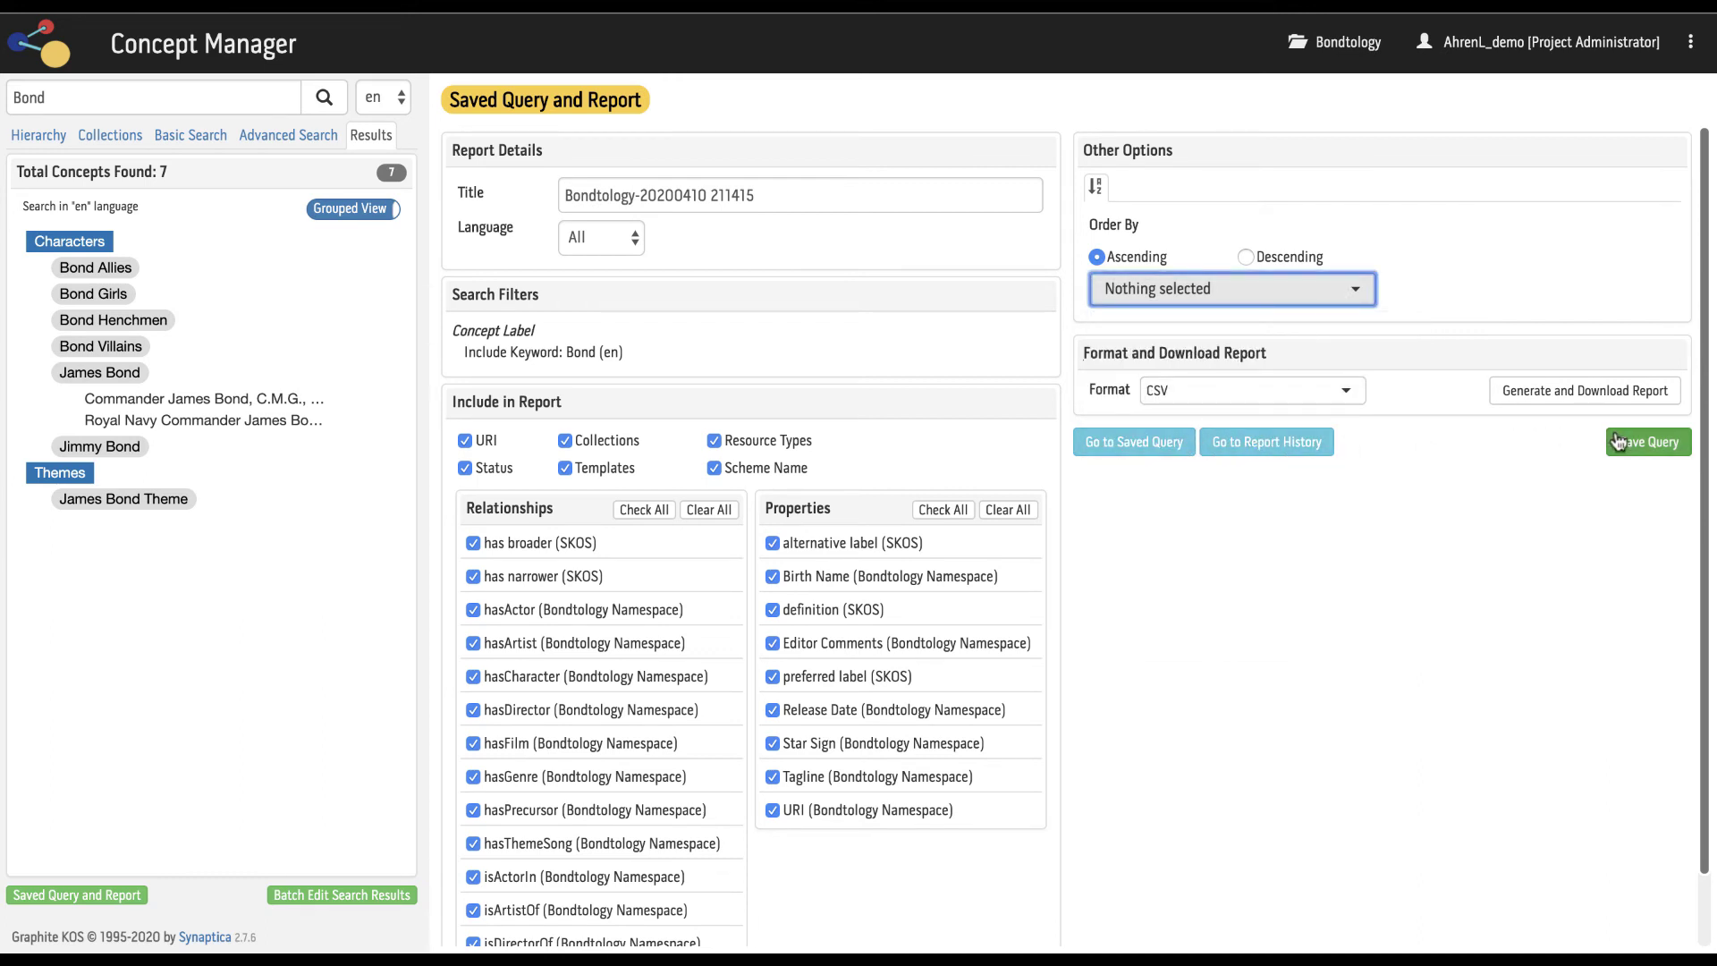
Load all seven Bond search results into the batch editor, cancelling template assignment.
{"action": "left_click", "coordinate": [358, 896]}
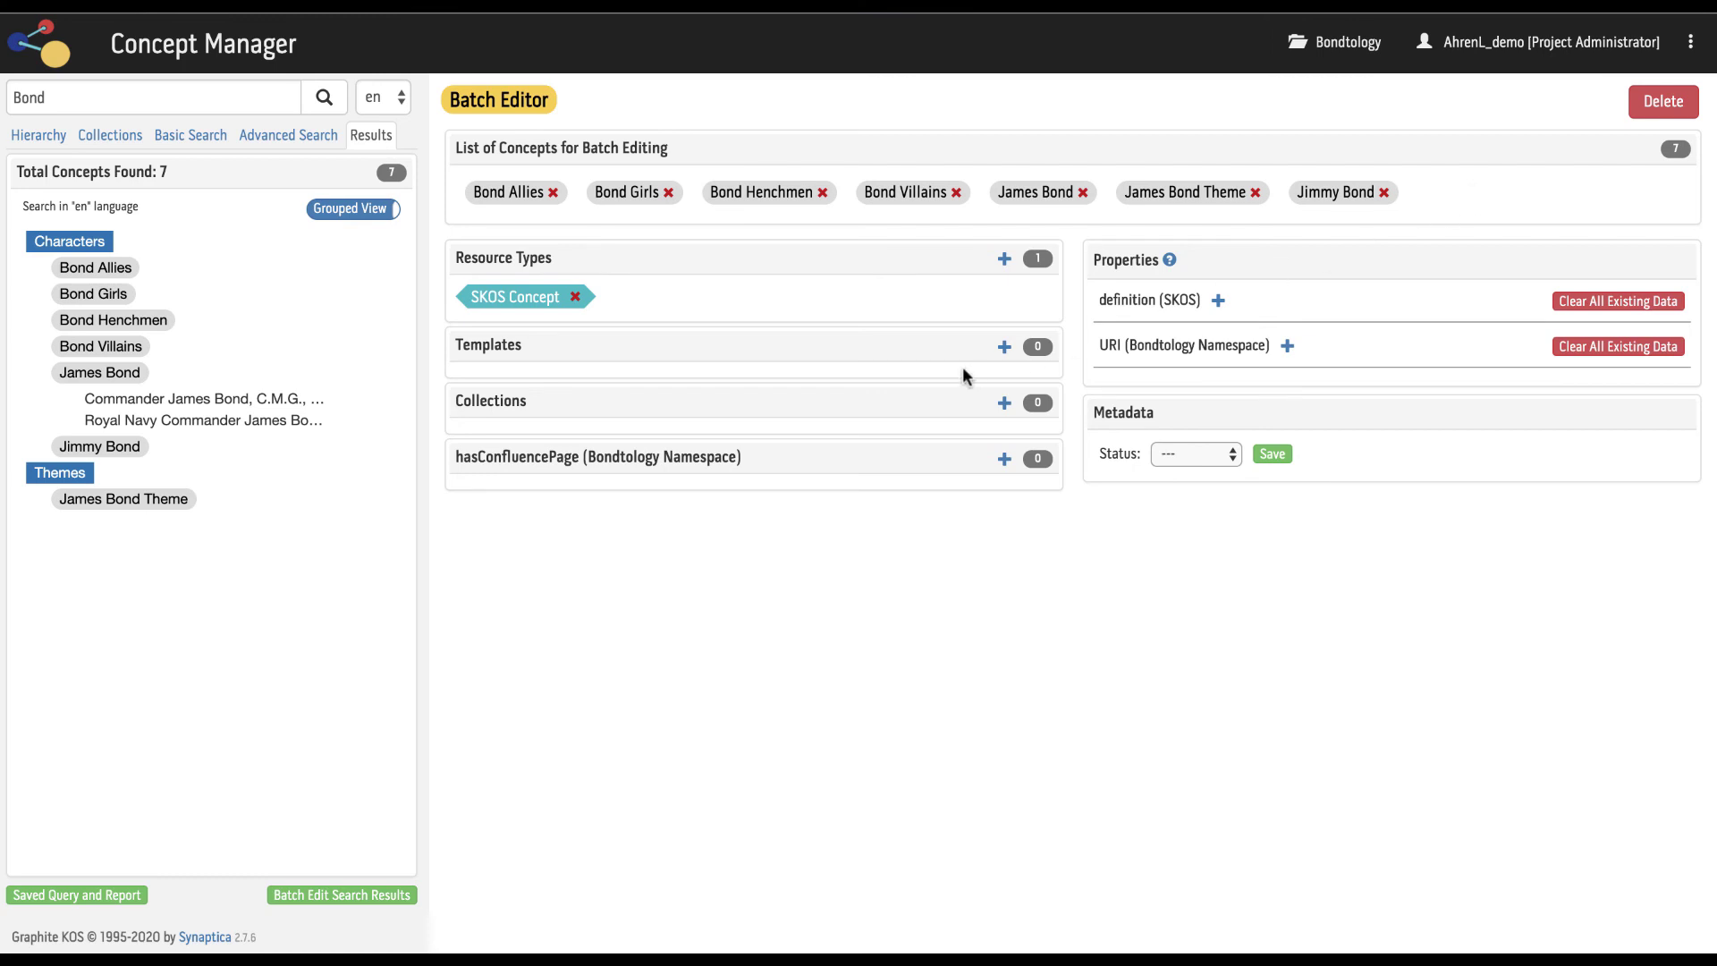
{"action": "left_click", "coordinate": [1004, 347]}
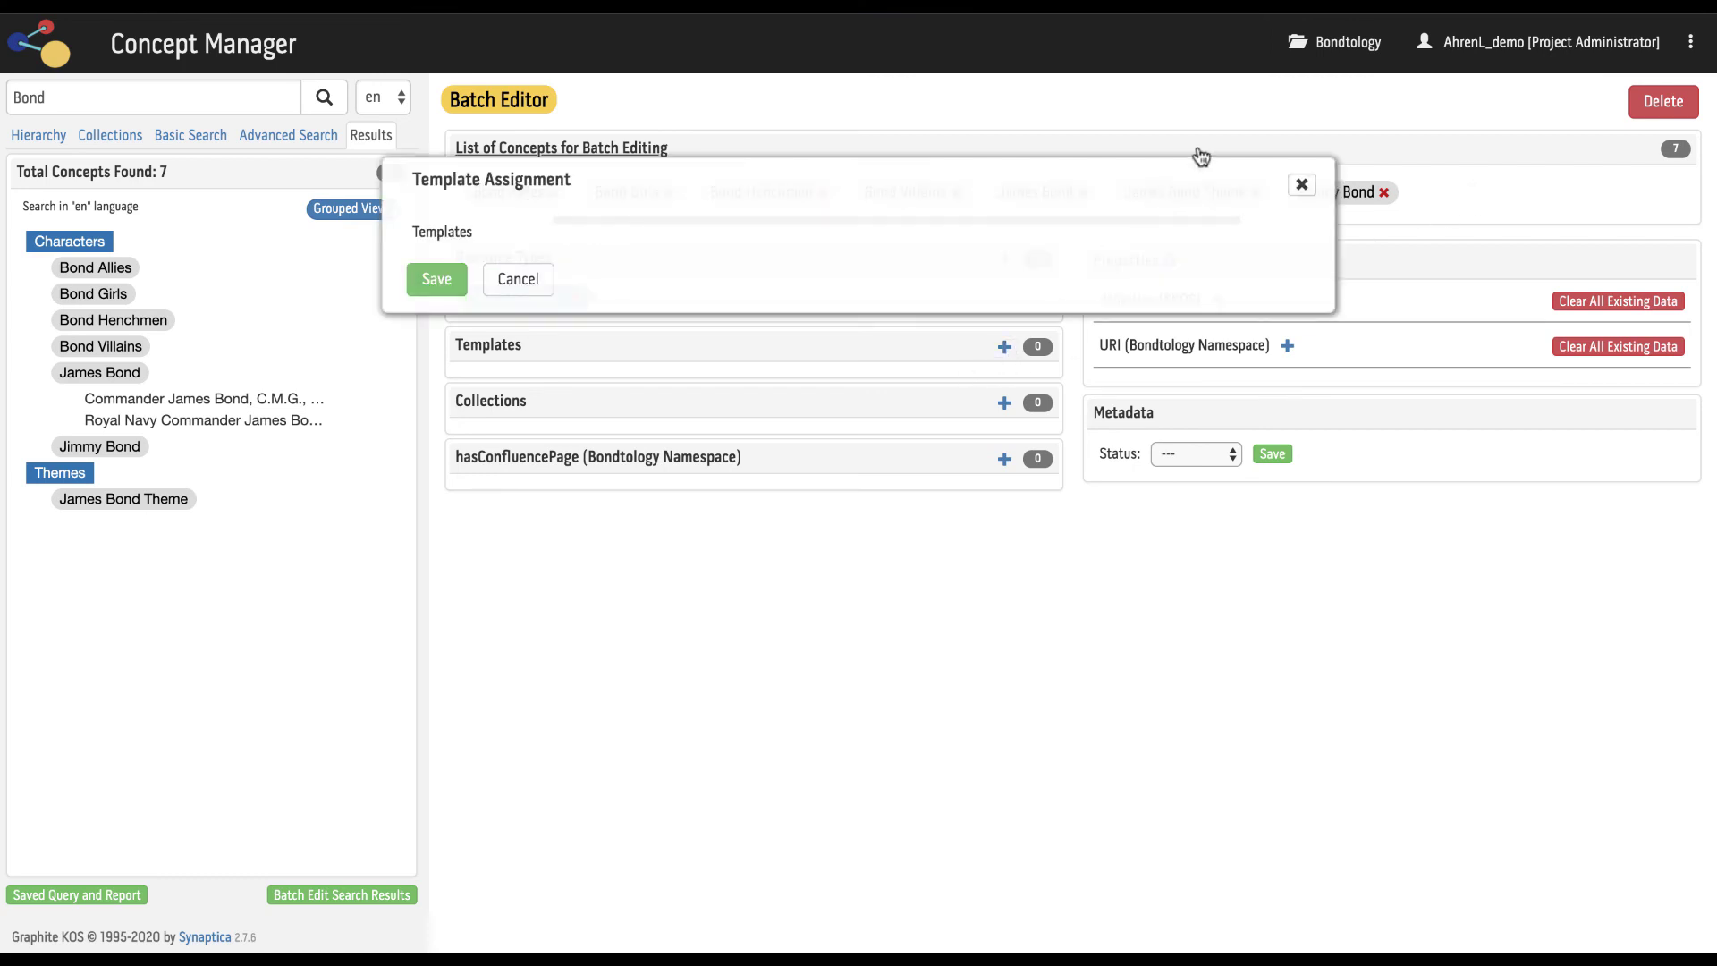
{"action": "left_click", "coordinate": [1302, 184]}
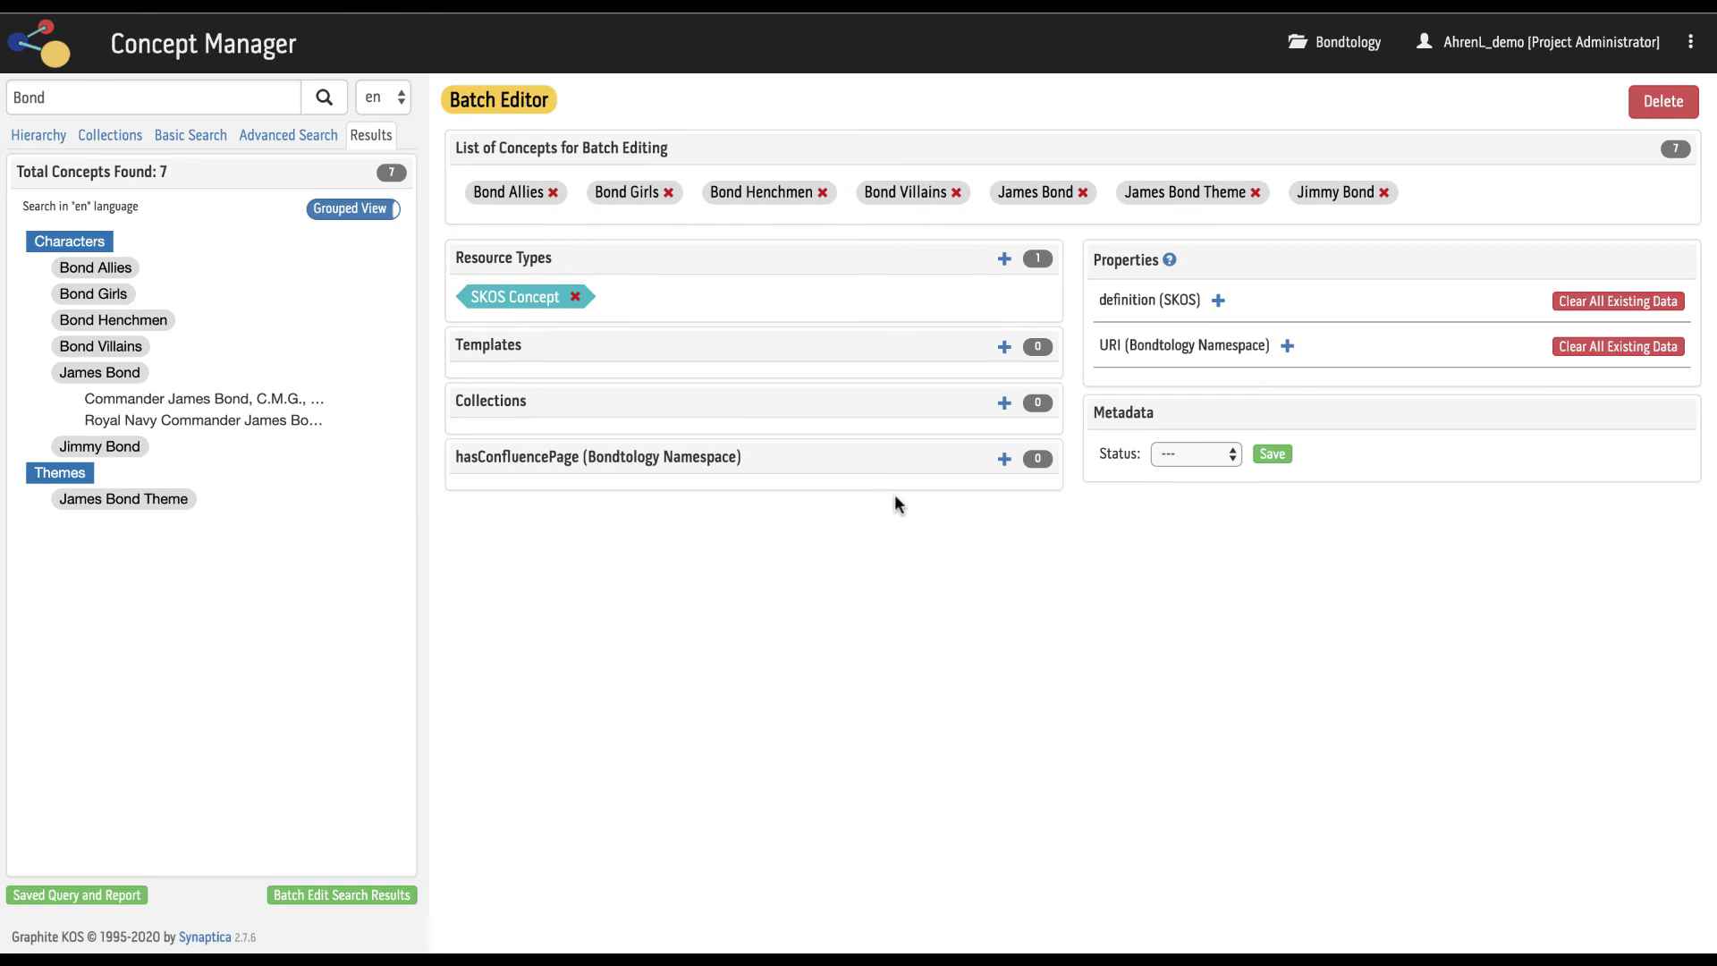
Switch to the Hierarchy view to get back to the Bondtology concept overview.
{"action": "left_click", "coordinate": [39, 135]}
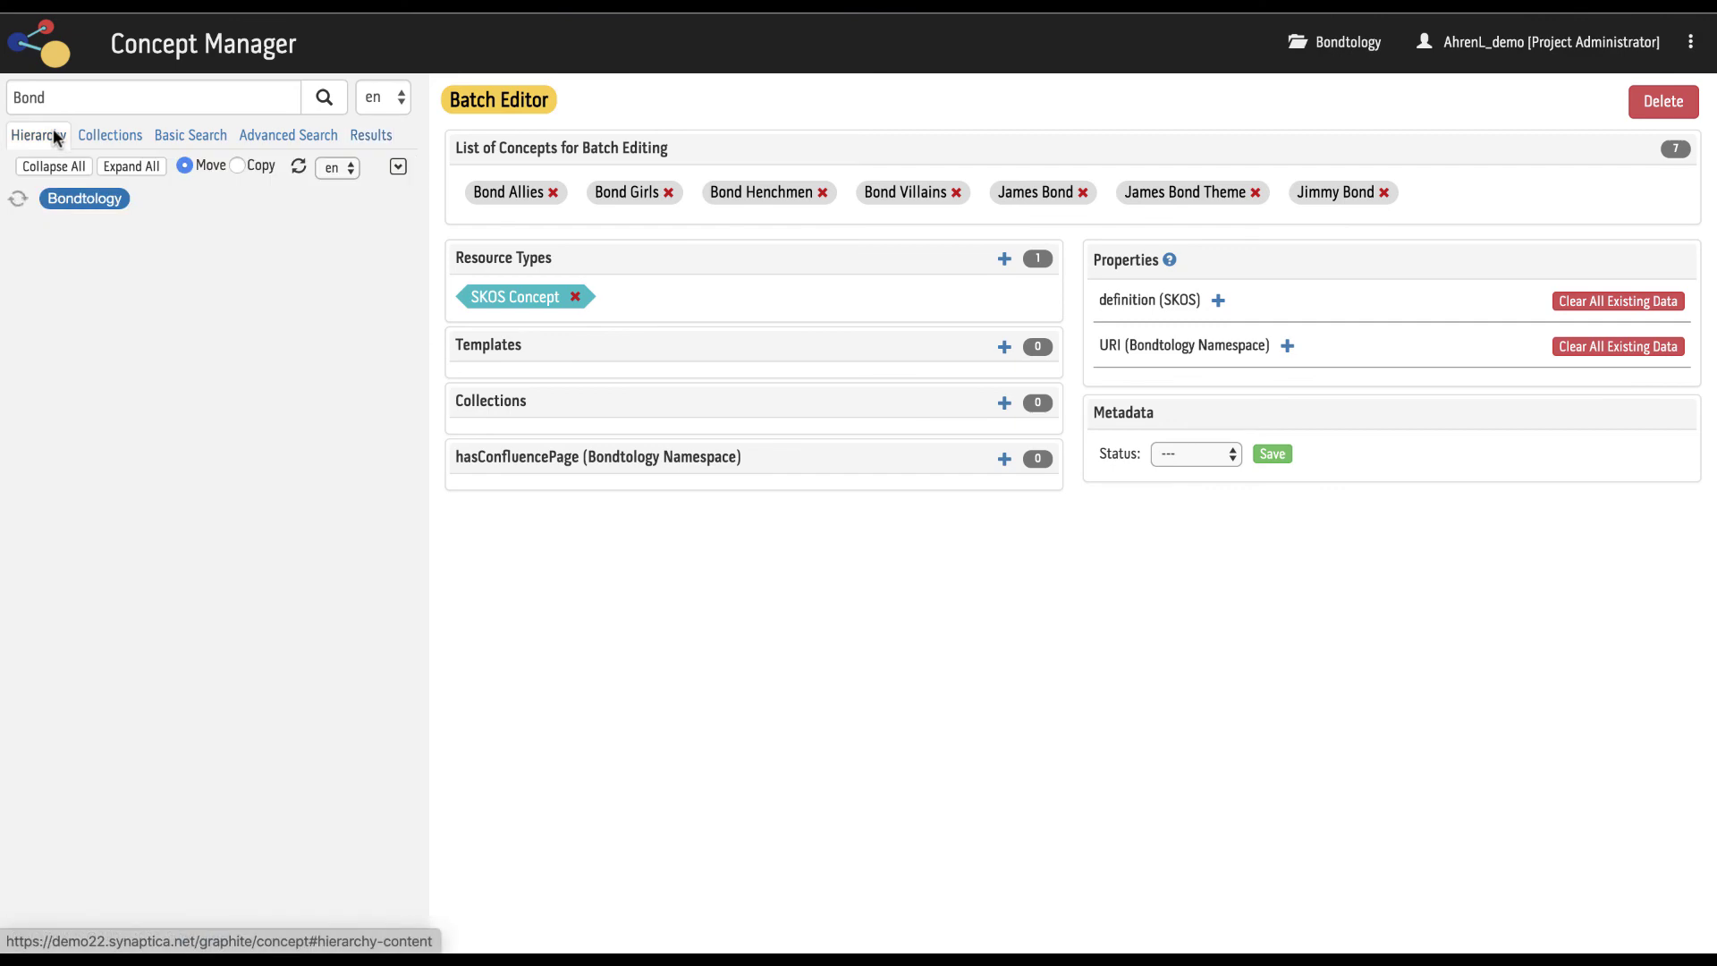